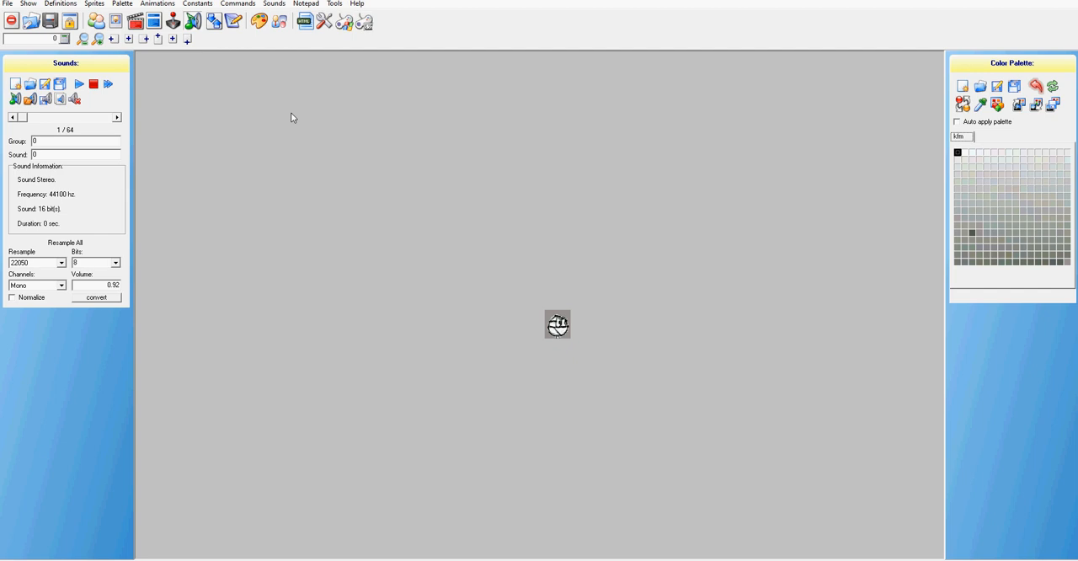
Replace the sound at group 0, sound 0 with the WAV file Asling sound 1 from the Audacity folder in Documents
left_click(30, 100)
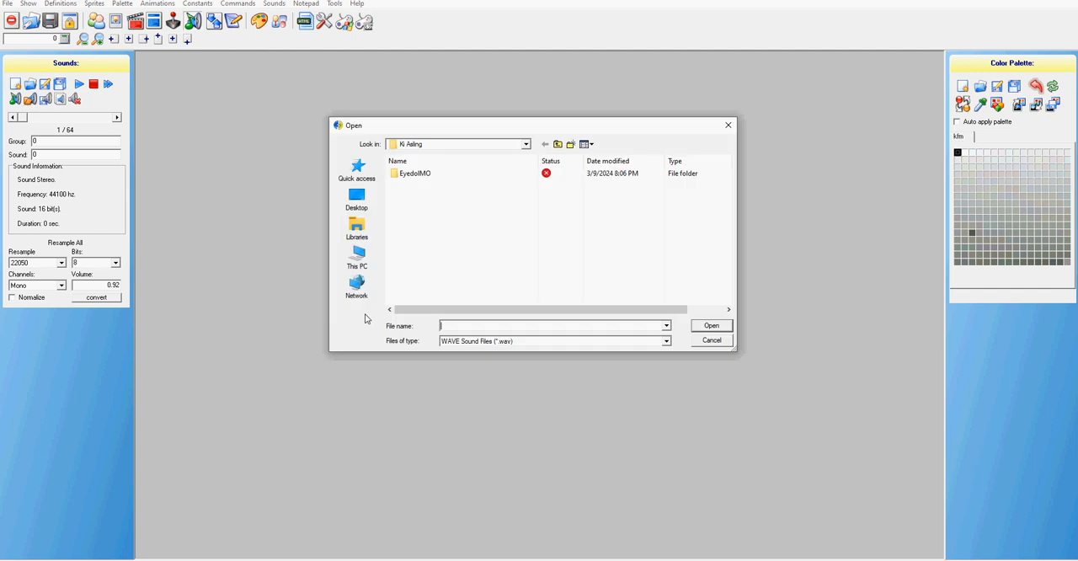
left_click(357, 229)
double_click(550, 178)
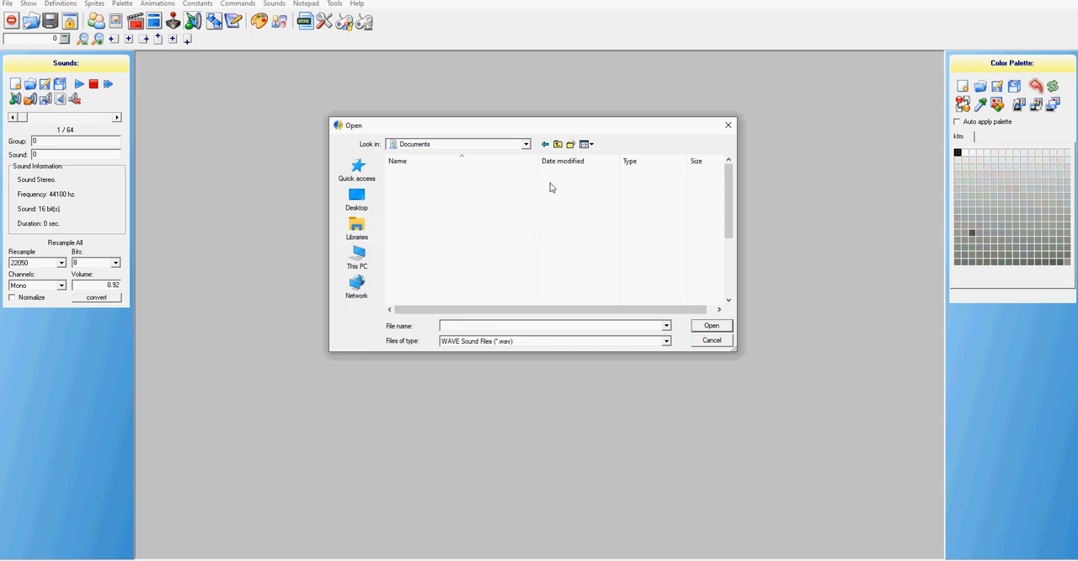
double_click(431, 198)
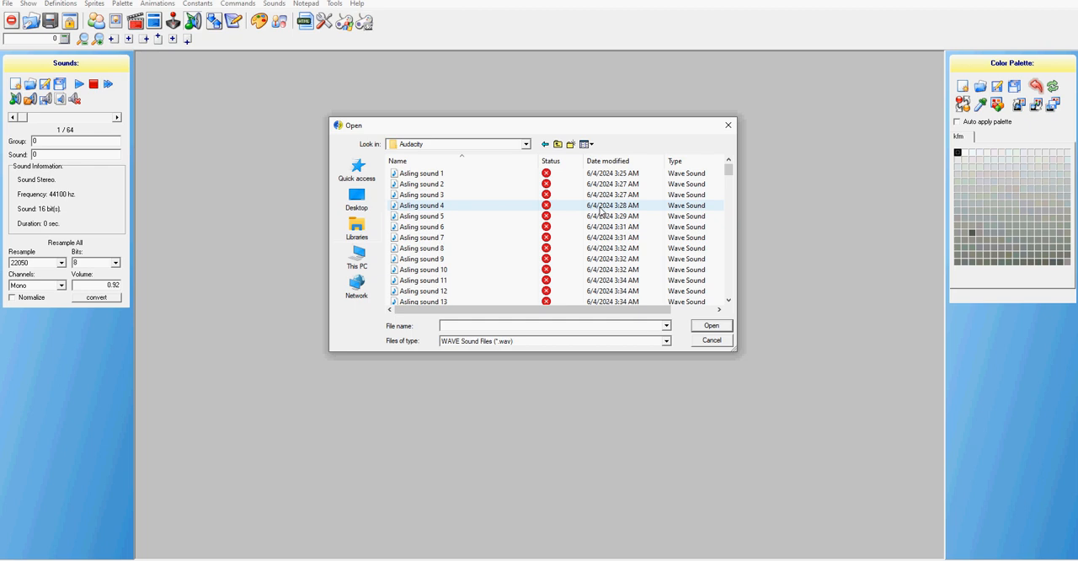
left_click(442, 173)
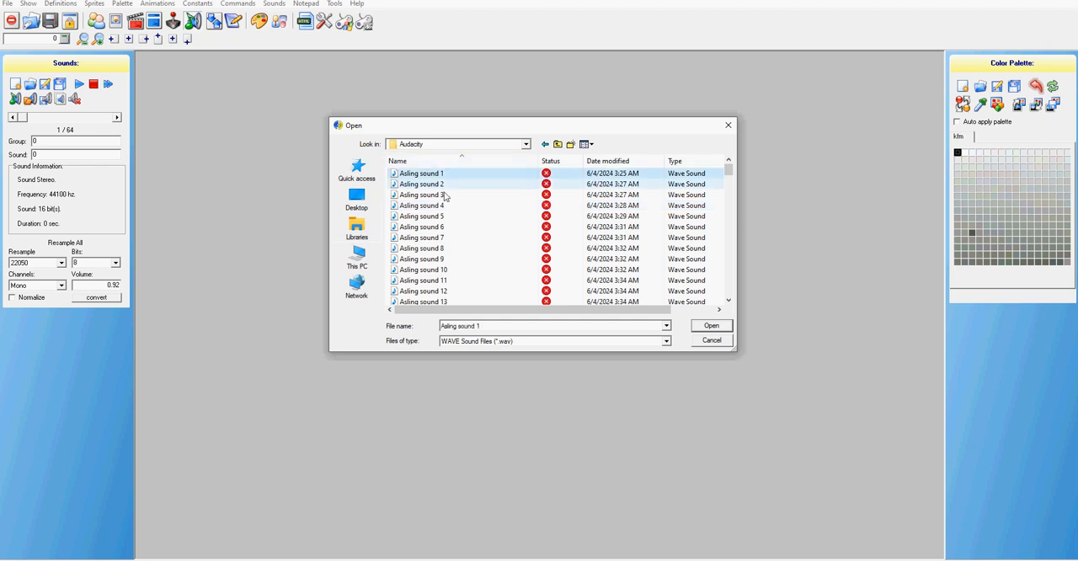
left_click(712, 327)
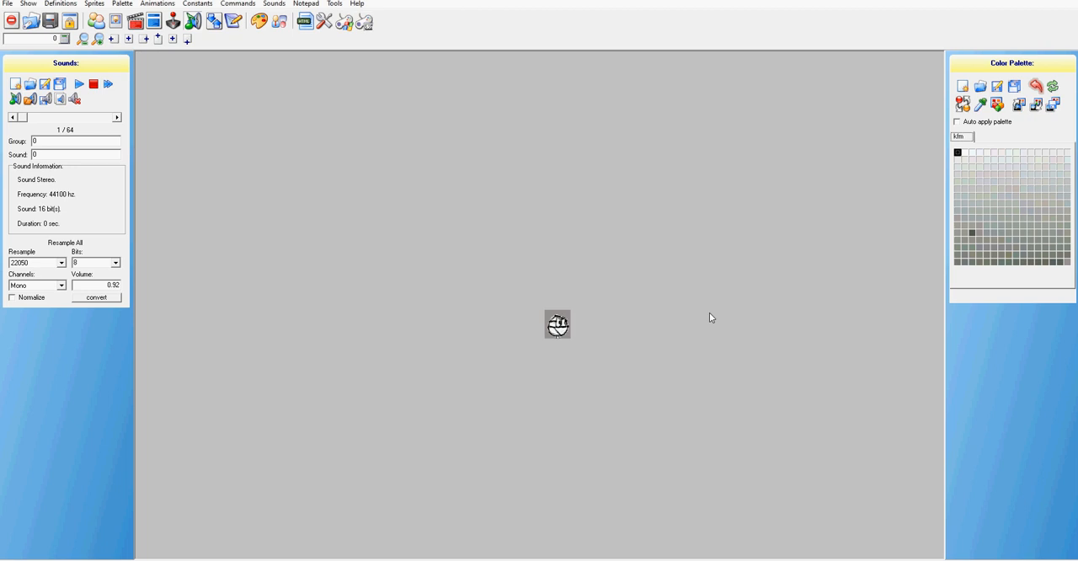
Replace the sound at group 0, sound 1 with the WAV file Asling sound 2
left_click(118, 117)
left_click(29, 85)
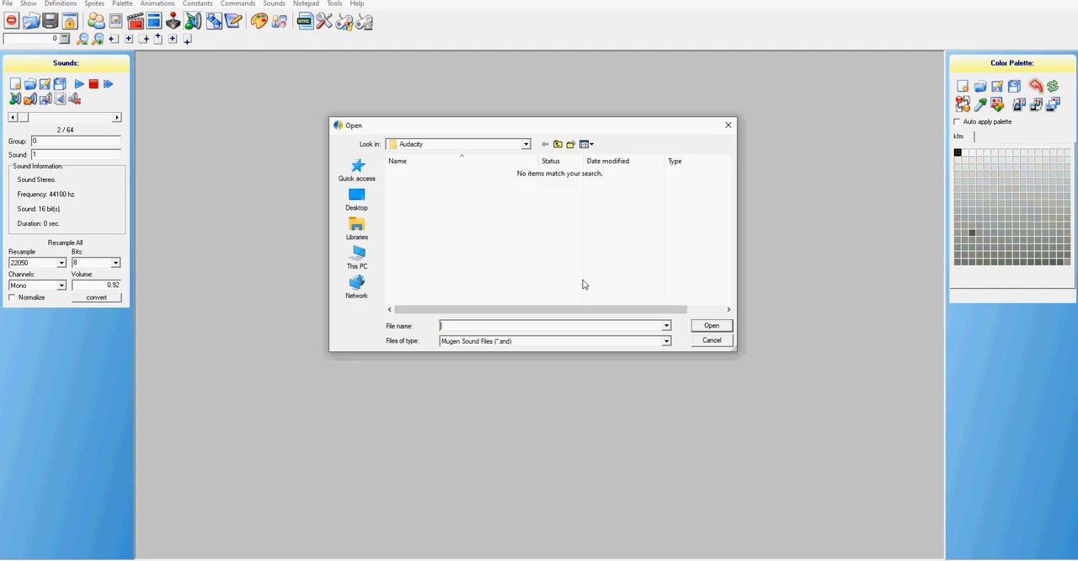
left_click(728, 124)
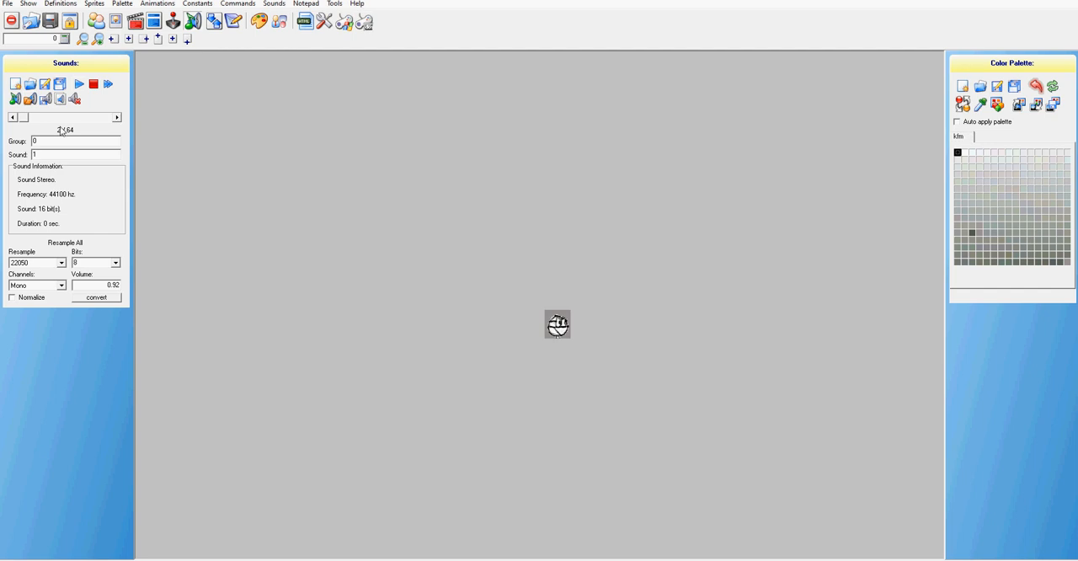
left_click(15, 100)
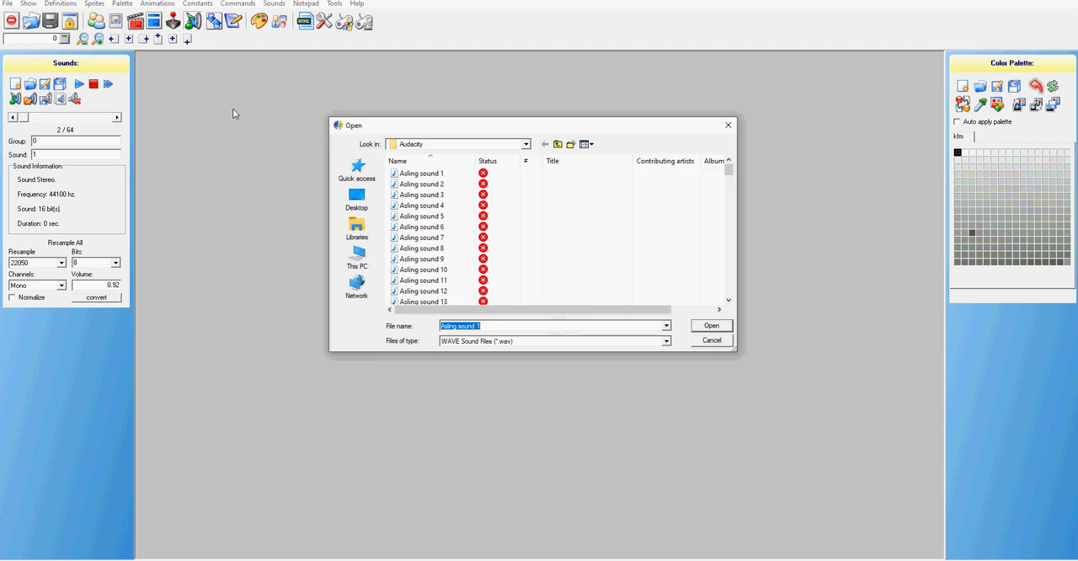
left_click(442, 187)
left_click(710, 328)
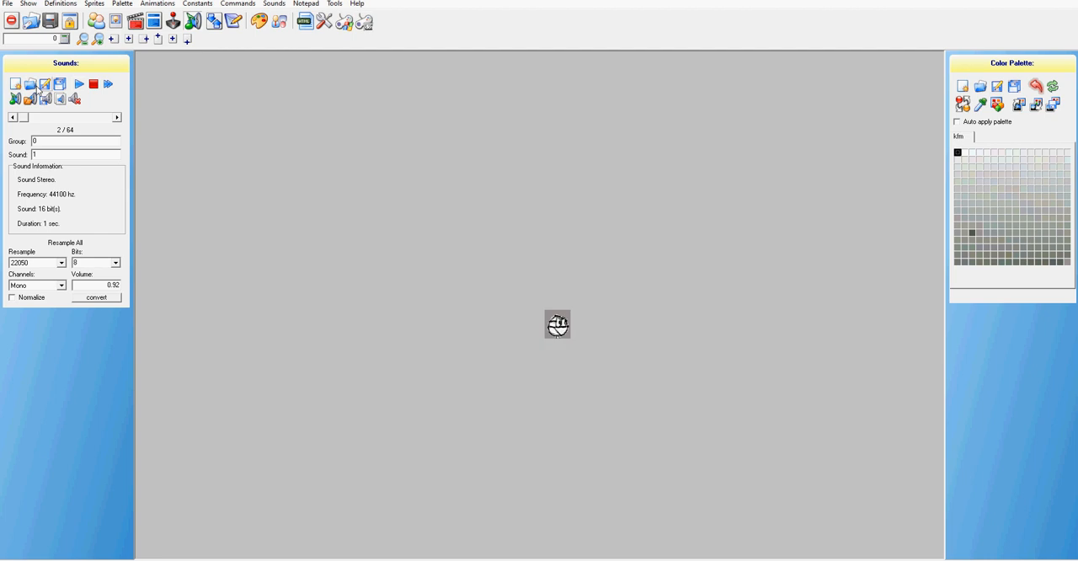
Replace the sound at group 0, sound 2 with the WAV file Asling sound 3
left_click(118, 120)
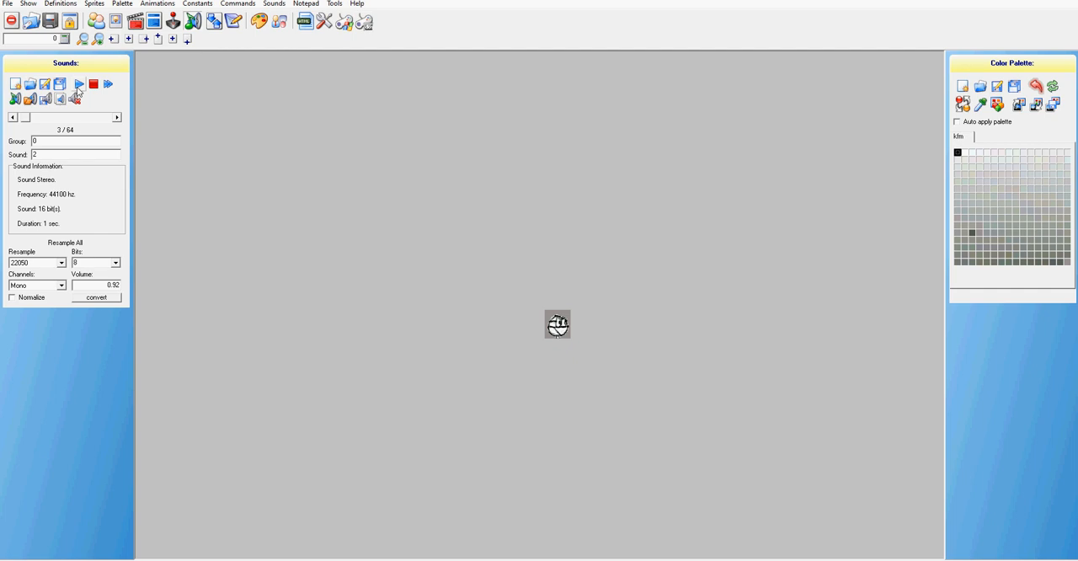
left_click(29, 100)
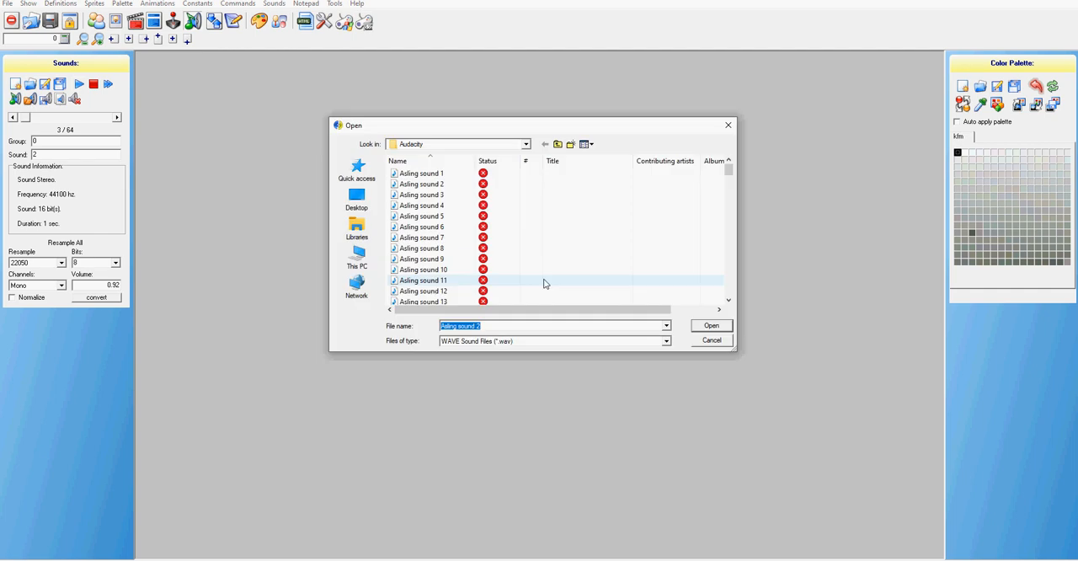
left_click(463, 195)
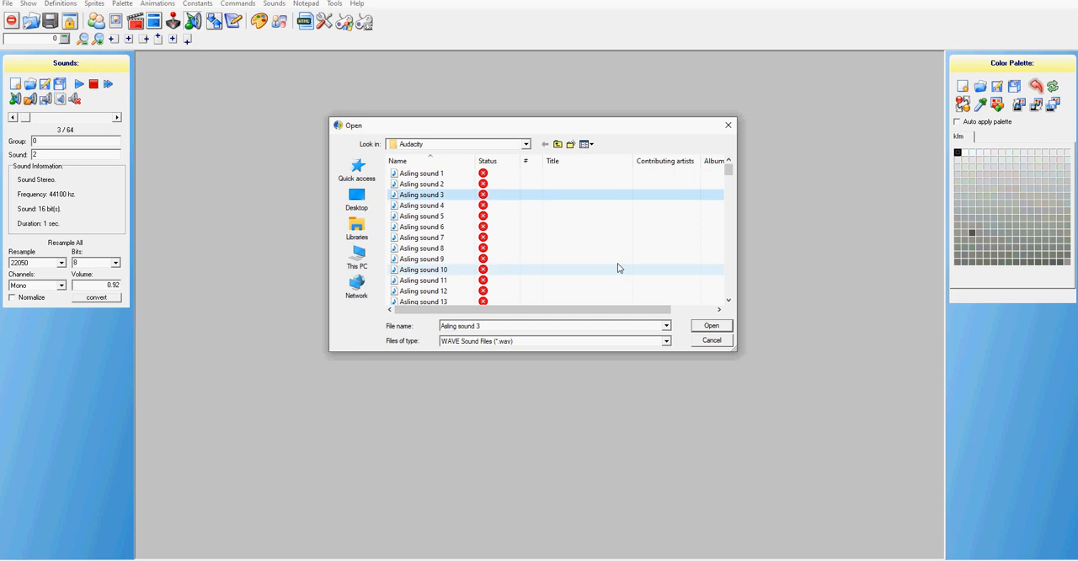
key("Return")
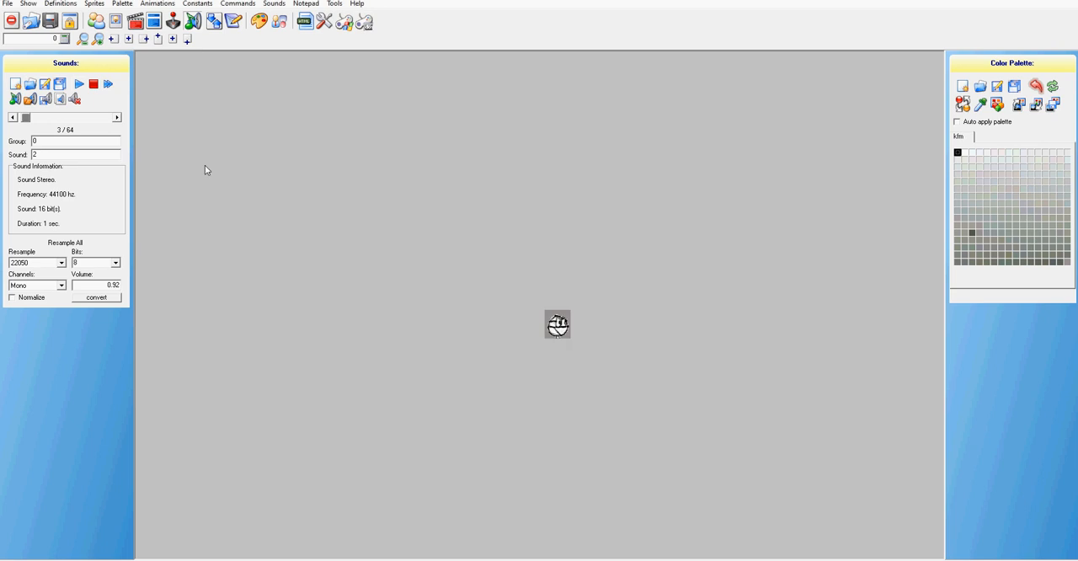
Replace the sound at group 0, sound 3 with the WAV file Asling sound 4
left_click(60, 84)
left_click(30, 85)
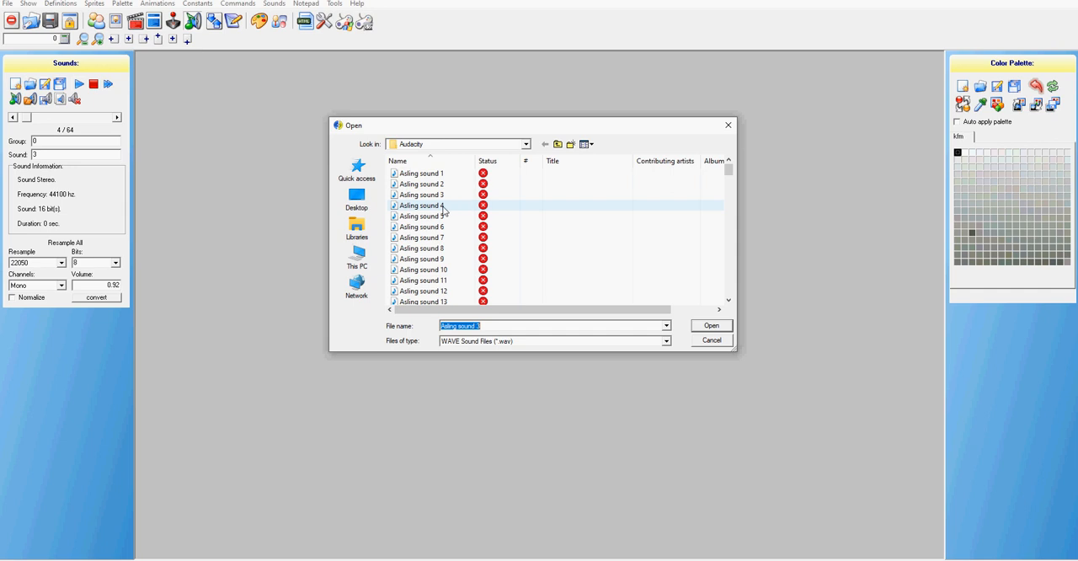
left_click(445, 208)
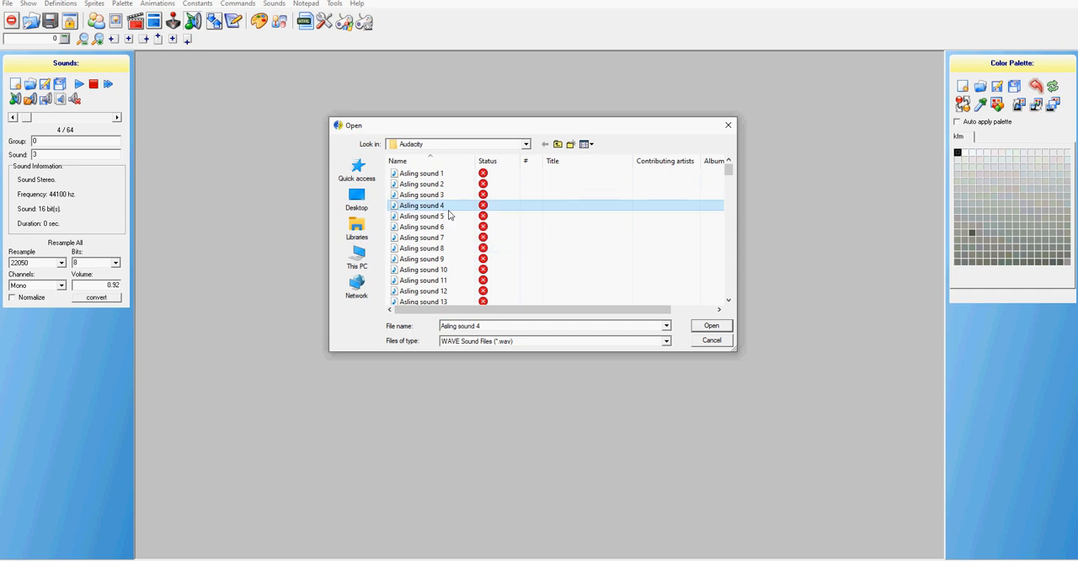
left_click(710, 326)
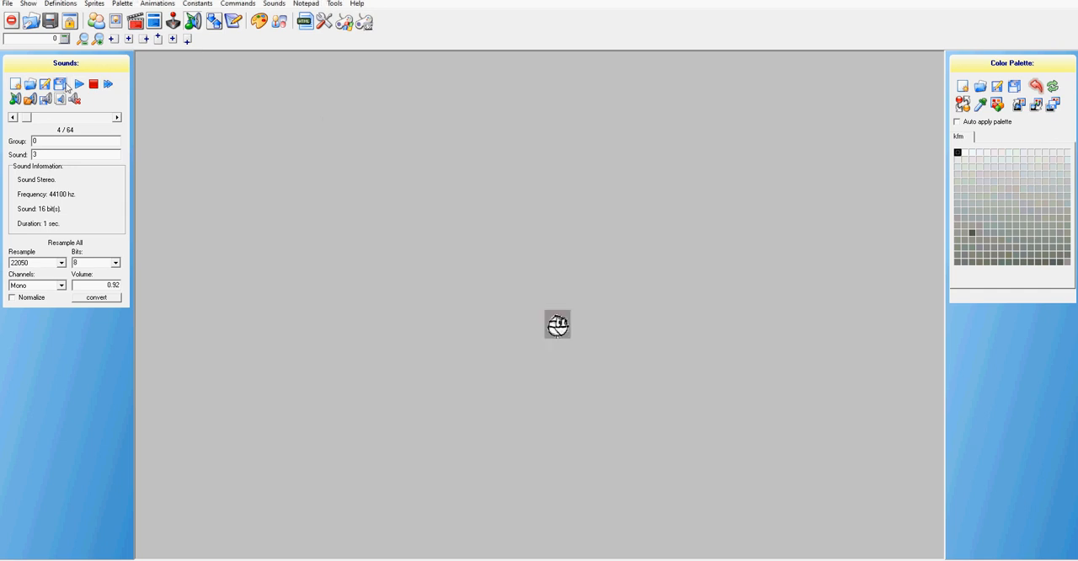
Replace the sound at group 0, sound 4 with the WAV file Asling sound 5
left_click(116, 117)
left_click(34, 86)
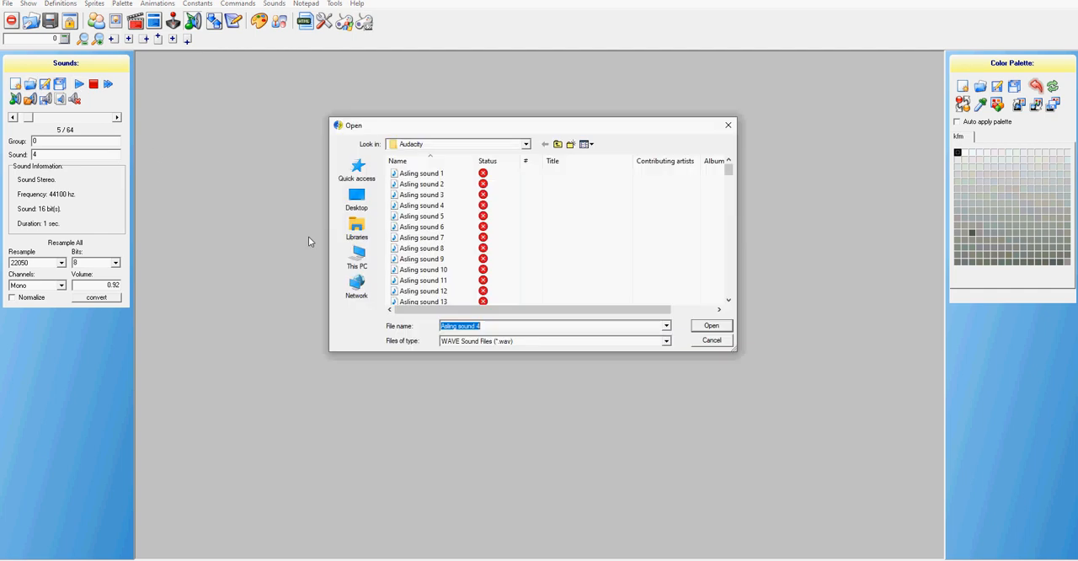
left_click(428, 218)
double_click(429, 221)
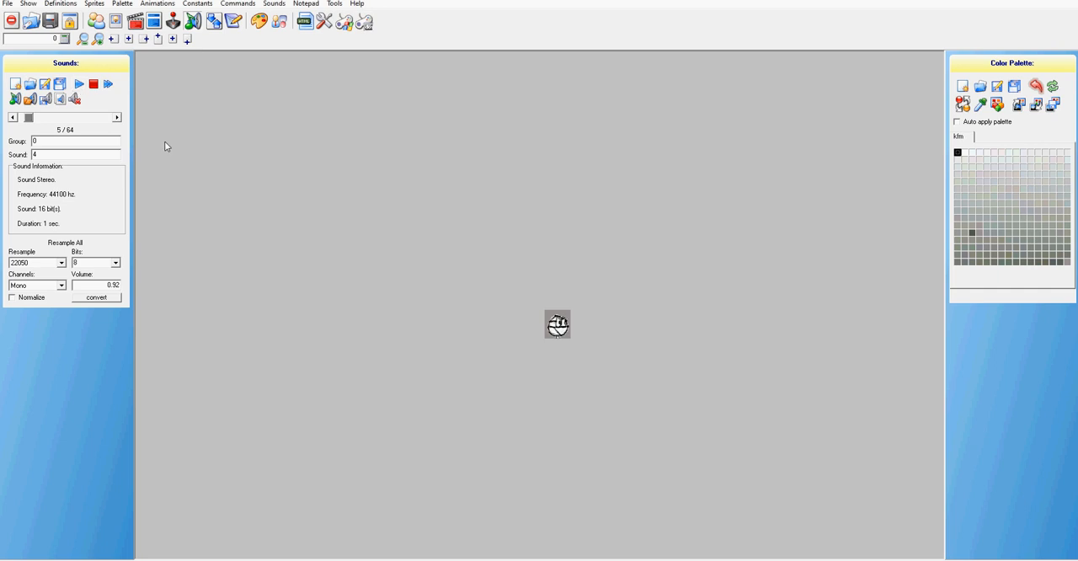
Check the Asling sound 6 file in File Explorer's Audacity folder, and replace the sound at group 0, sound 5 with it
key("Right")
left_click(261, 560)
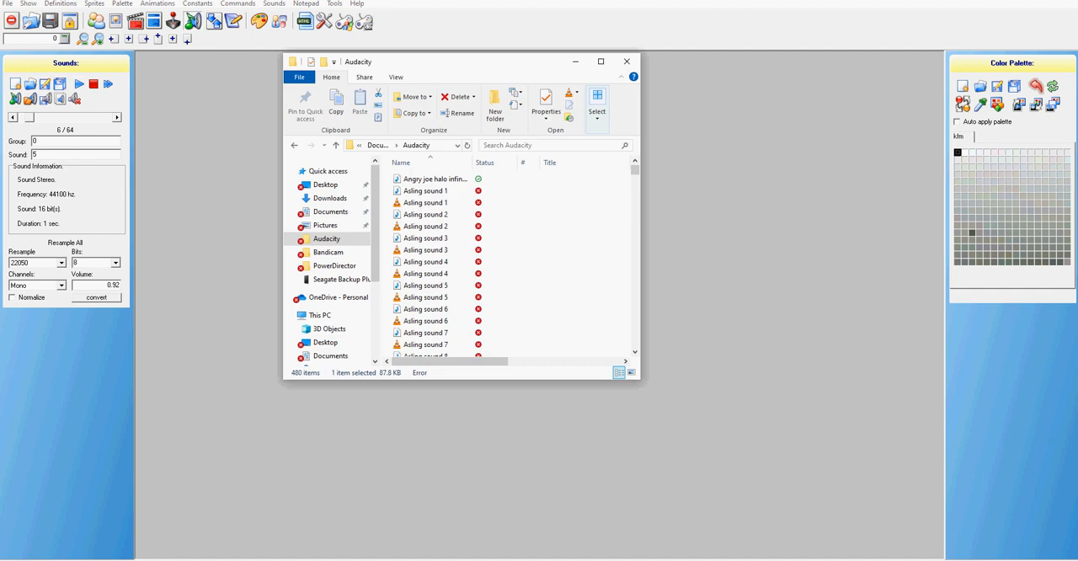
left_click(433, 311)
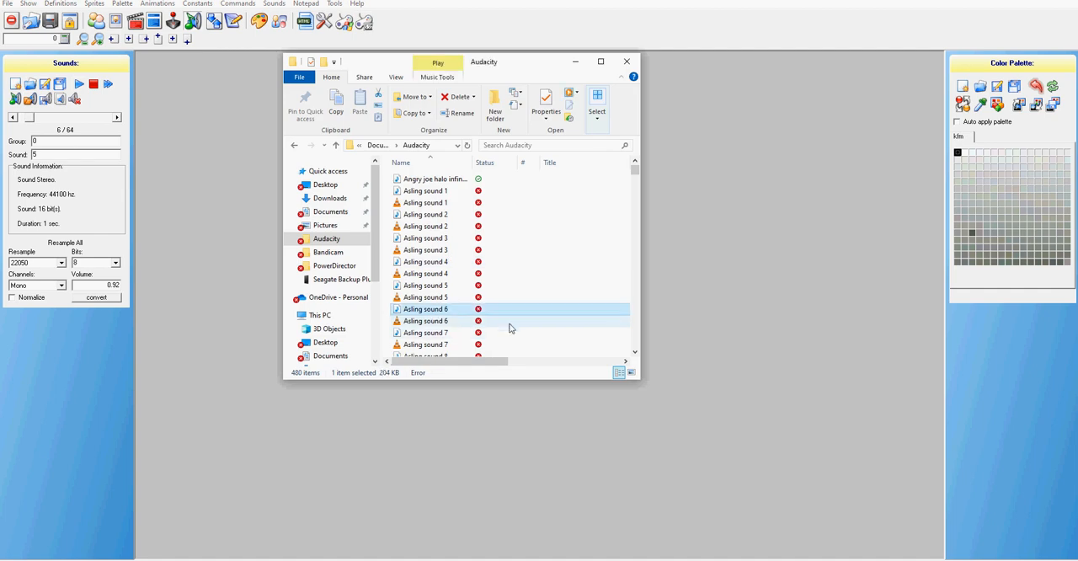
left_click(576, 62)
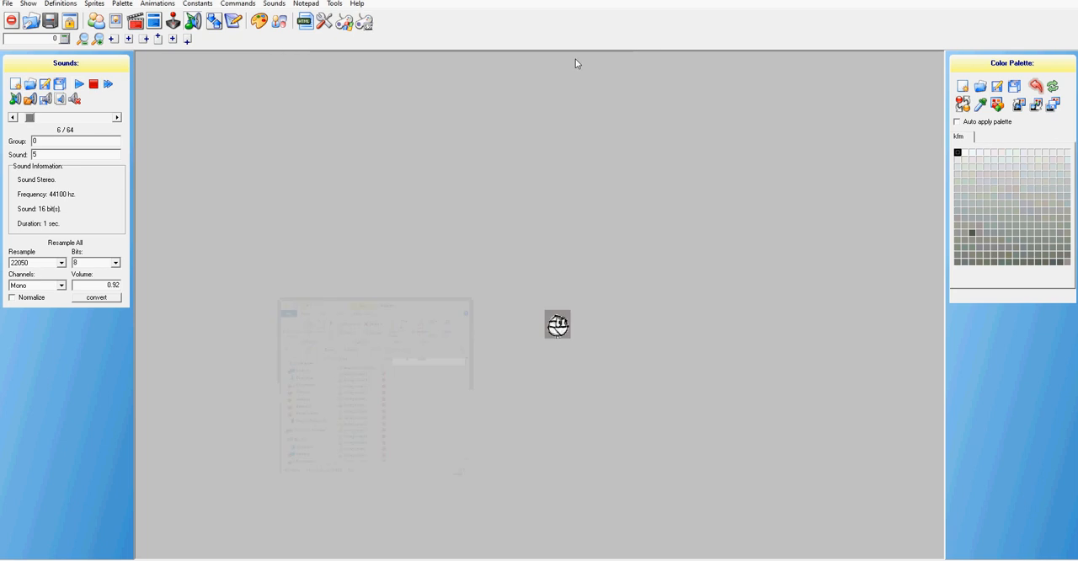
left_click(31, 101)
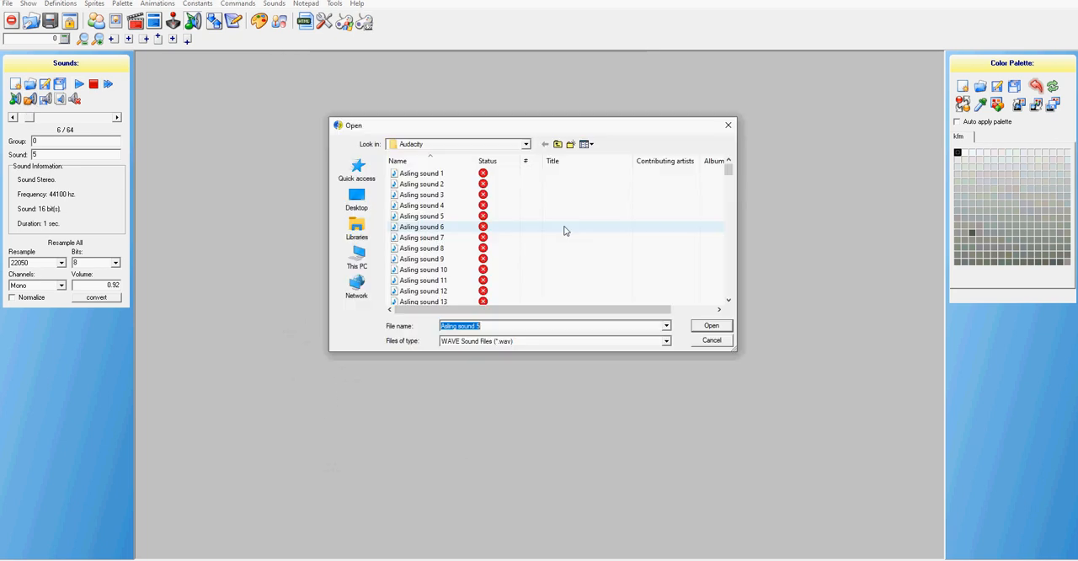
left_click(440, 227)
left_click(722, 334)
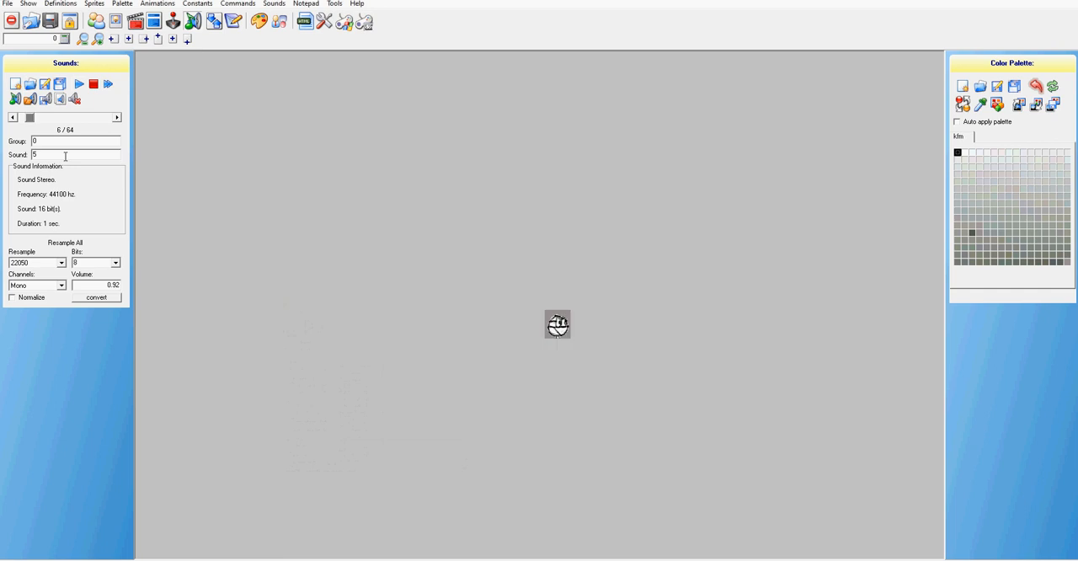
Replace the sound at group 0, sound 6 with the WAV file Asling sound 7
left_click(118, 116)
left_click(44, 86)
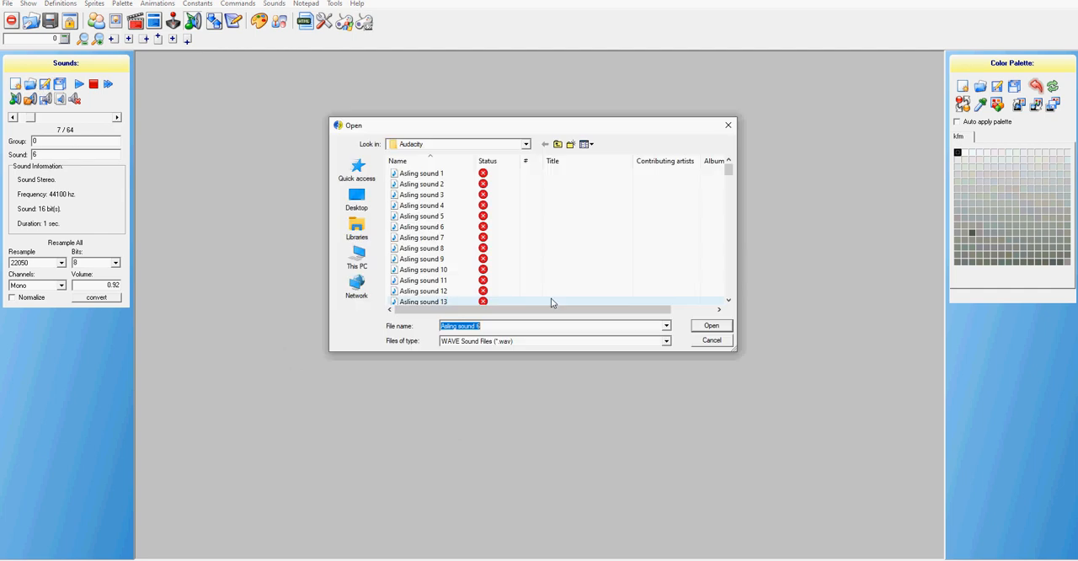
left_click(437, 239)
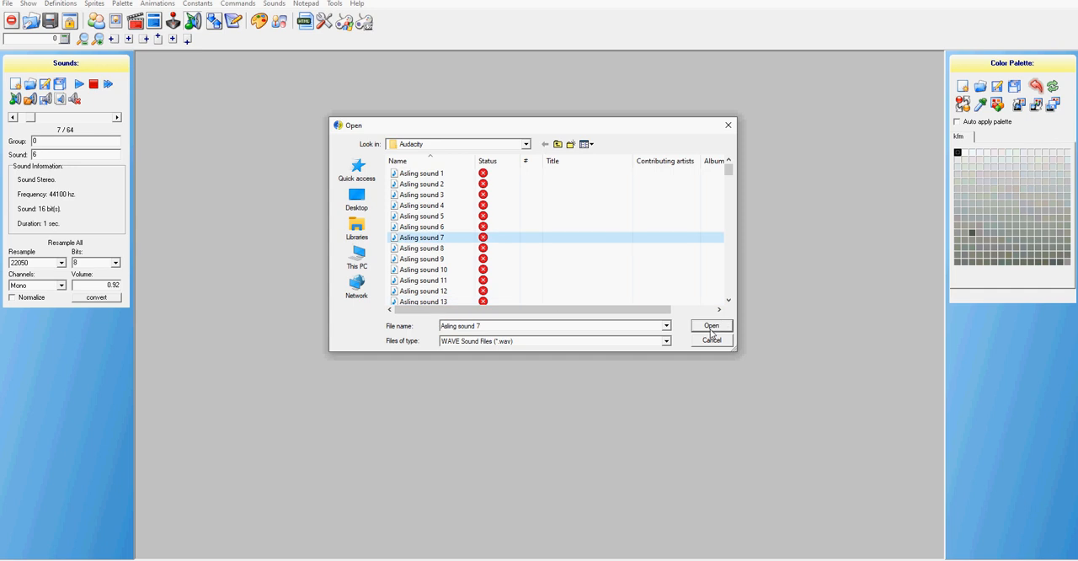
left_click(710, 328)
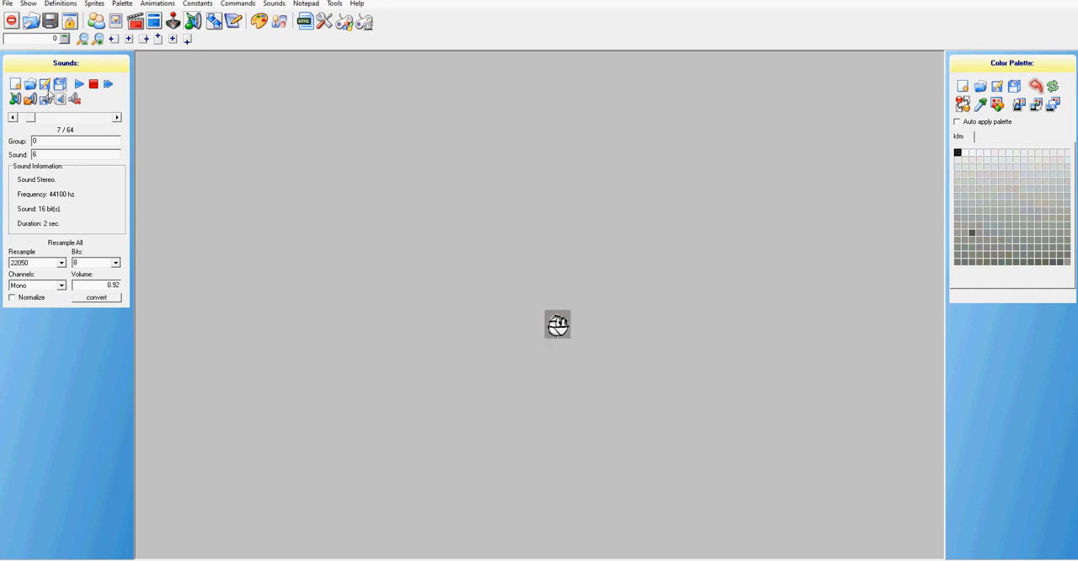
Replace the sound at group 0, sound 7 with the WAV file Asling sound 8
left_click(116, 118)
left_click(31, 101)
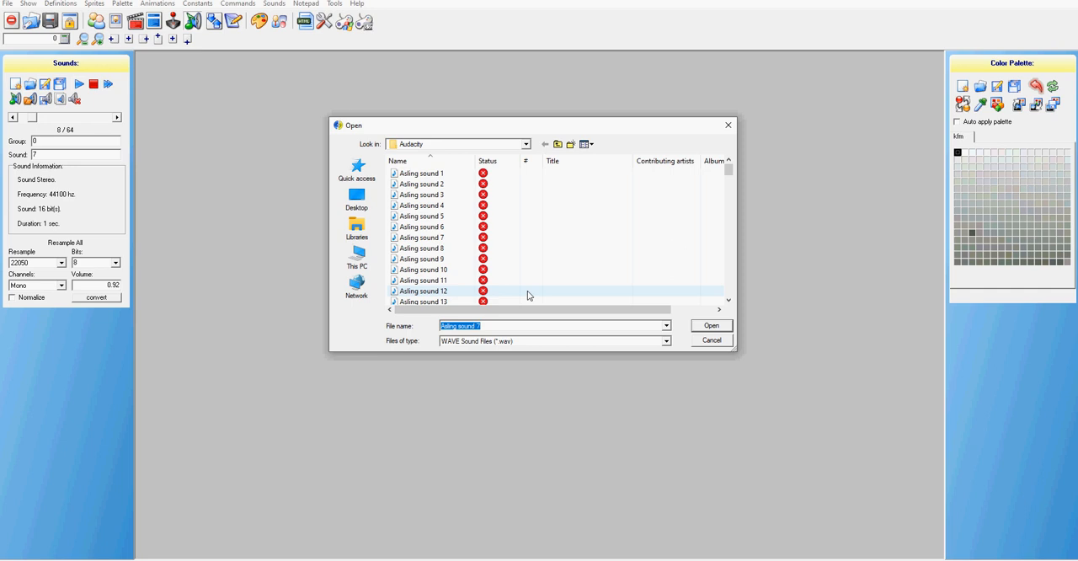
left_click(459, 249)
key("Return")
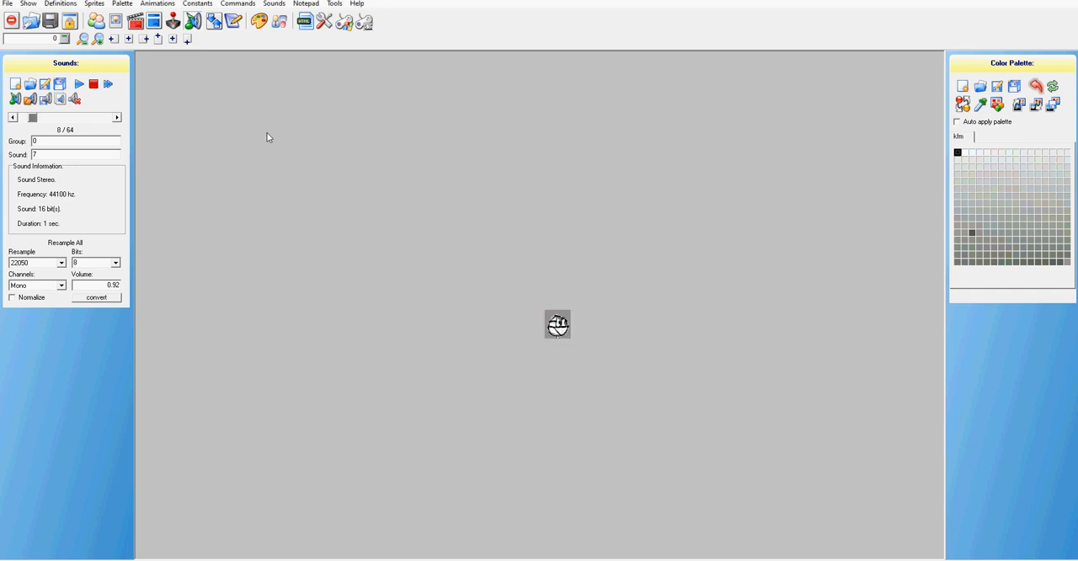
Replace the sound at group 0, sound 8 with the WAV file Asling sound 9
left_click(117, 118)
left_click(37, 99)
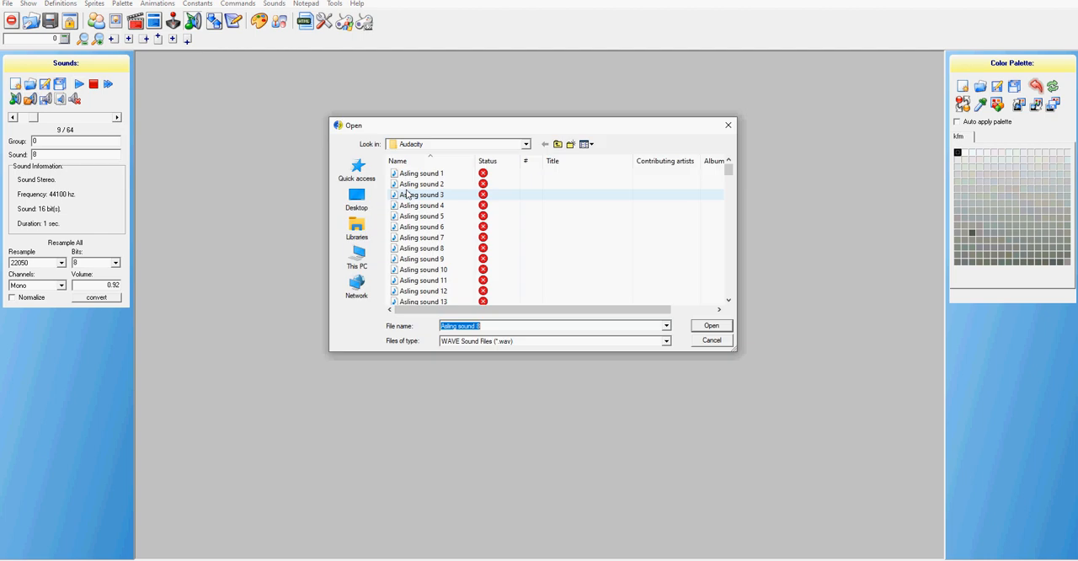
left_click(458, 260)
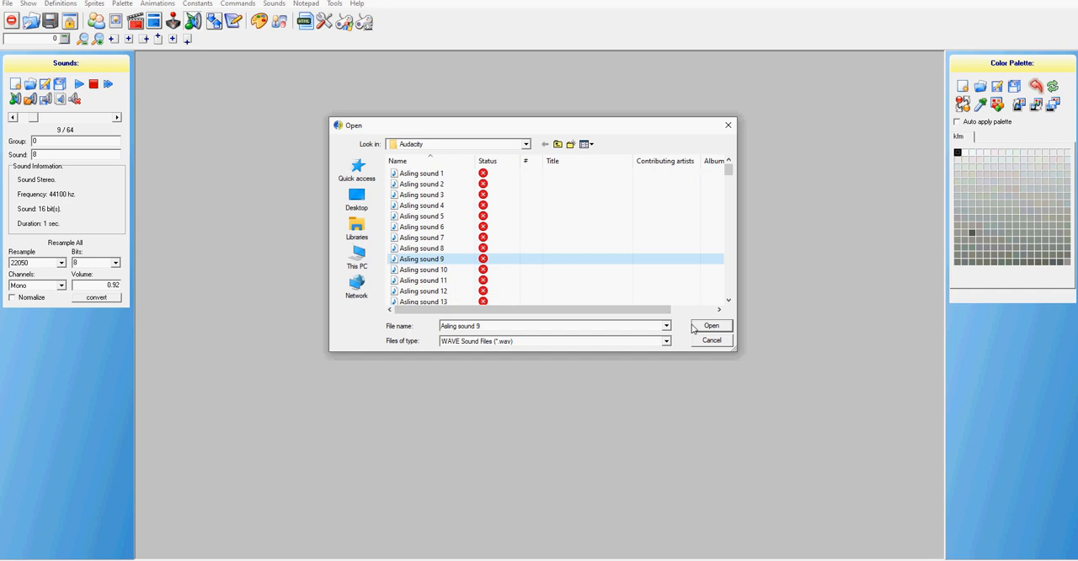
left_click(710, 325)
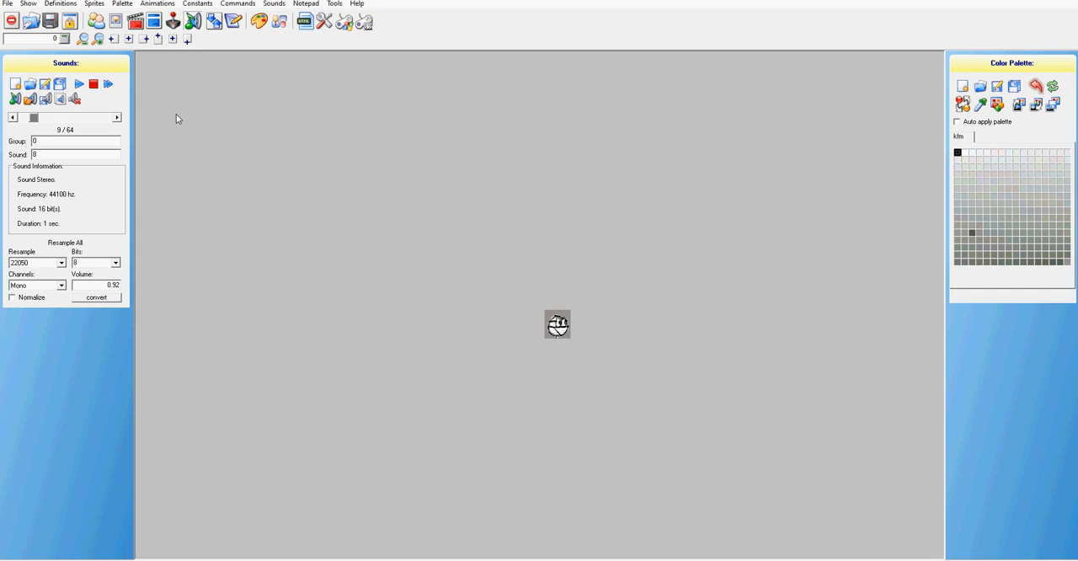
Skip ahead to group 3, sound 0 and replace that sound with the WAV file Asling sound 10
left_click(118, 118)
left_click(116, 117)
left_click(116, 118)
left_click(118, 118)
left_click(117, 118)
key("Right")
left_click(115, 117)
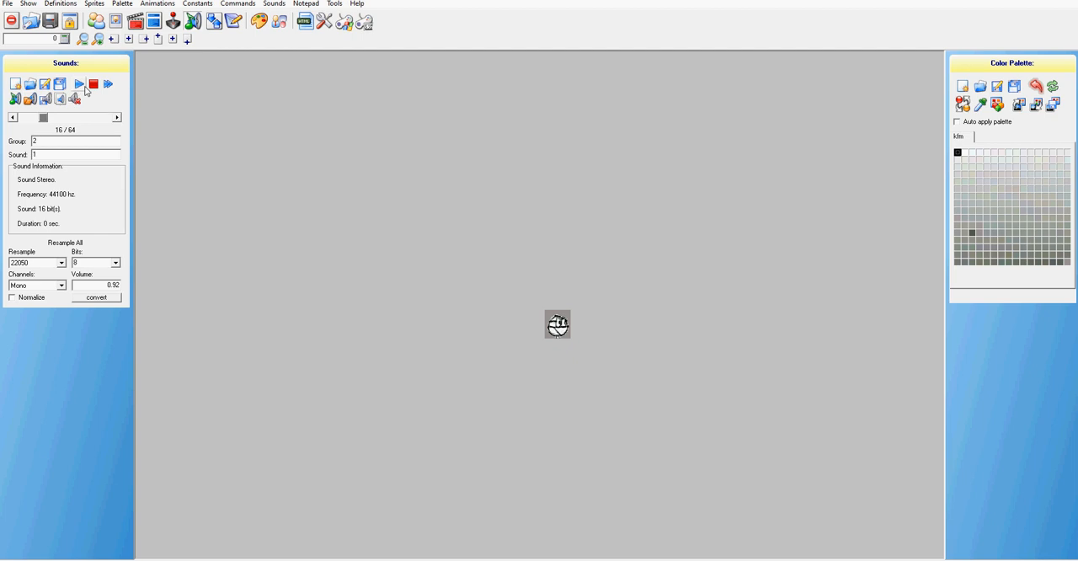
left_click(117, 117)
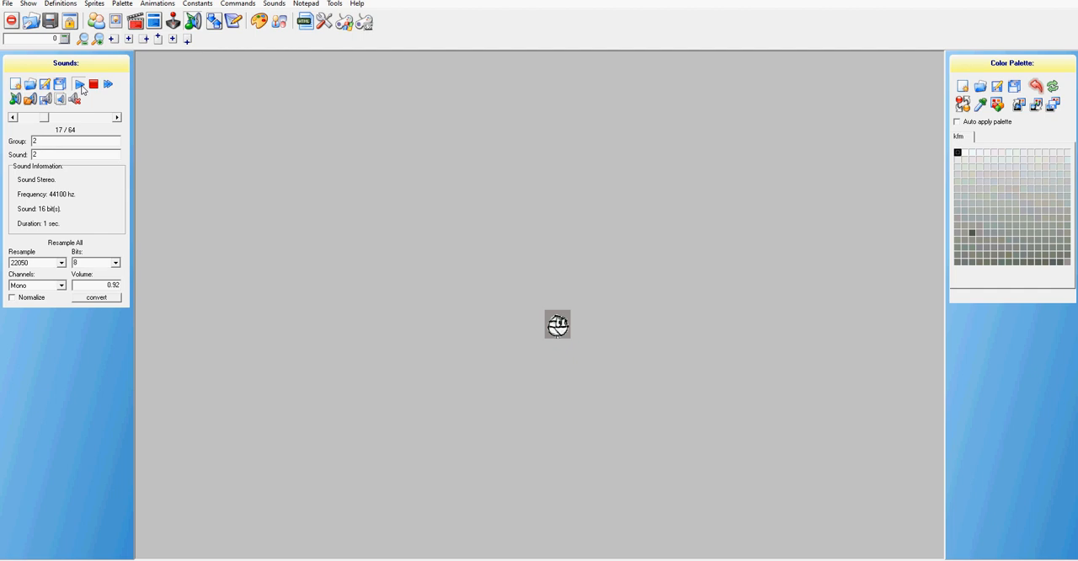
left_click(116, 118)
left_click(117, 118)
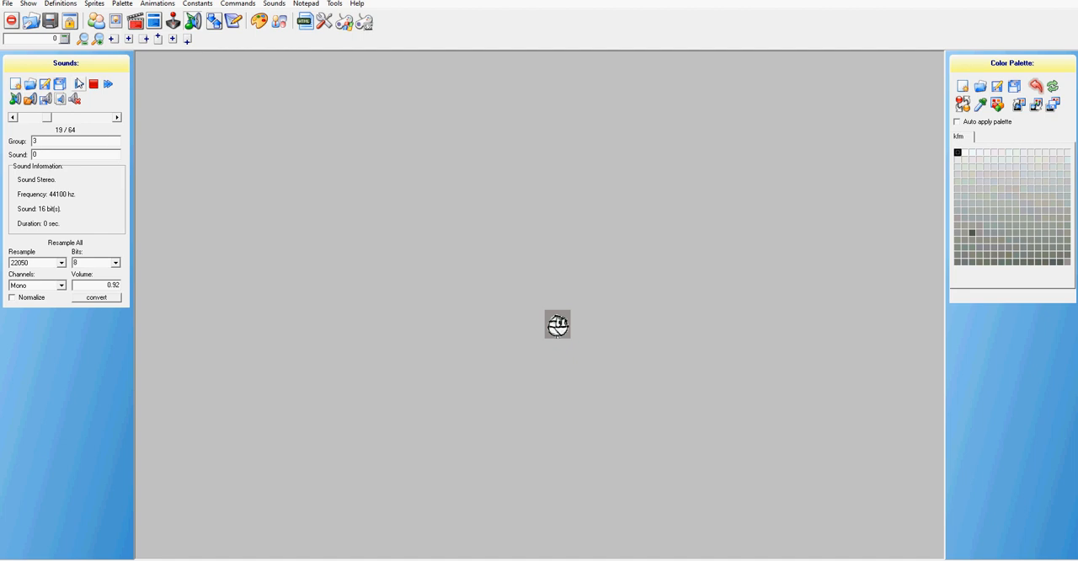
left_click(30, 99)
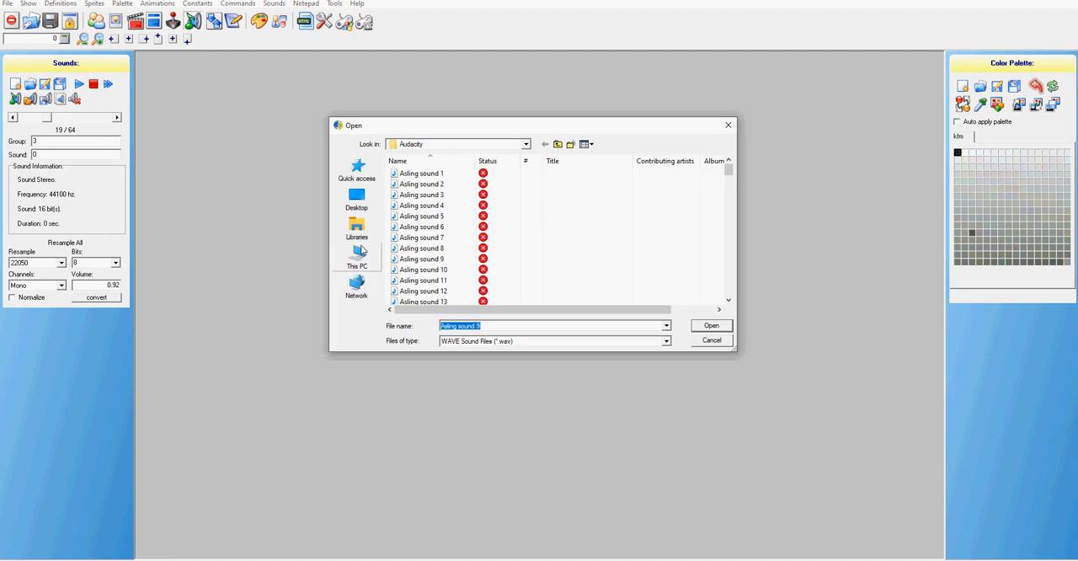
left_click(440, 272)
left_click(711, 325)
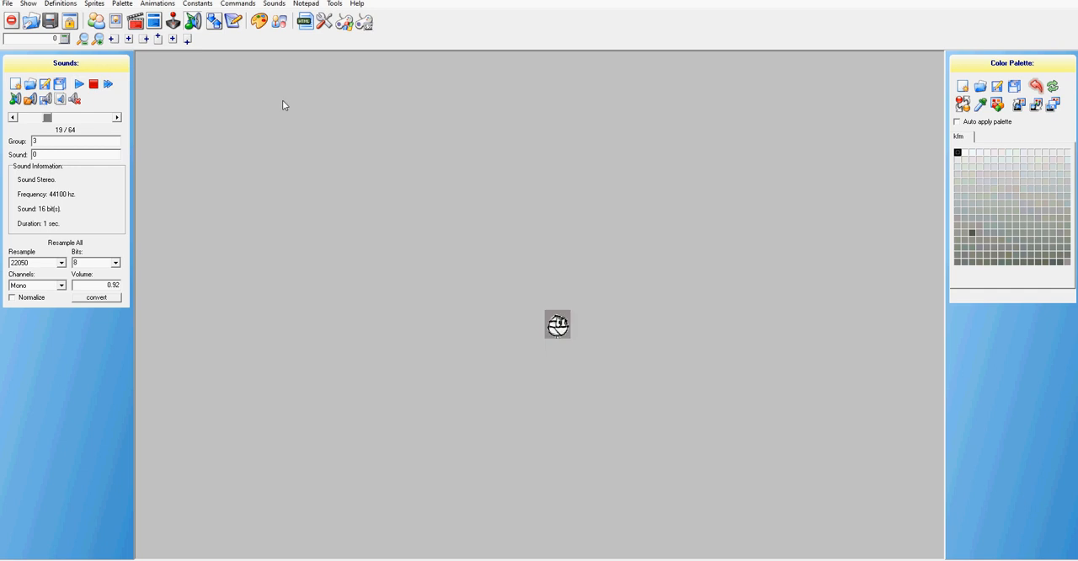
Replace the sound at group 3, sound 1 with the WAV file Asling sound 11
left_click(117, 117)
left_click(31, 99)
left_click(504, 280)
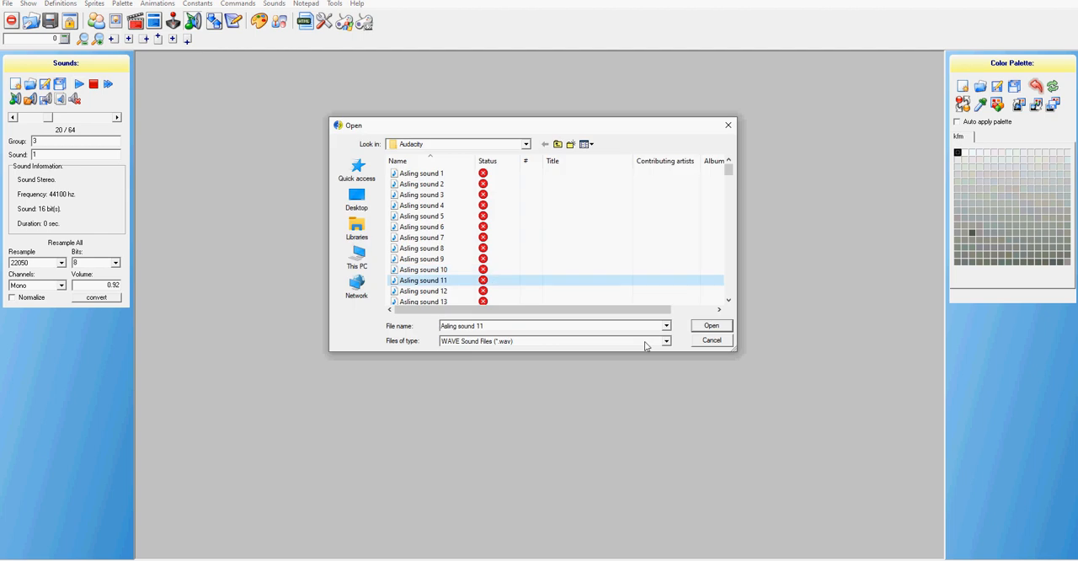
key("Return")
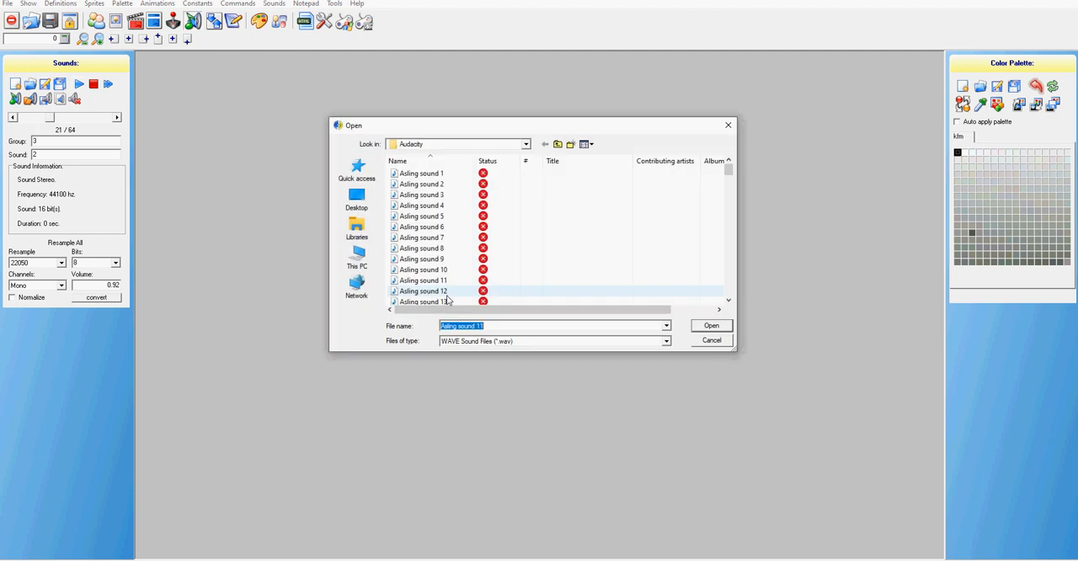
Replace the sound at group 3, sound 2 with the WAV file Asling sound 12
left_click(448, 294)
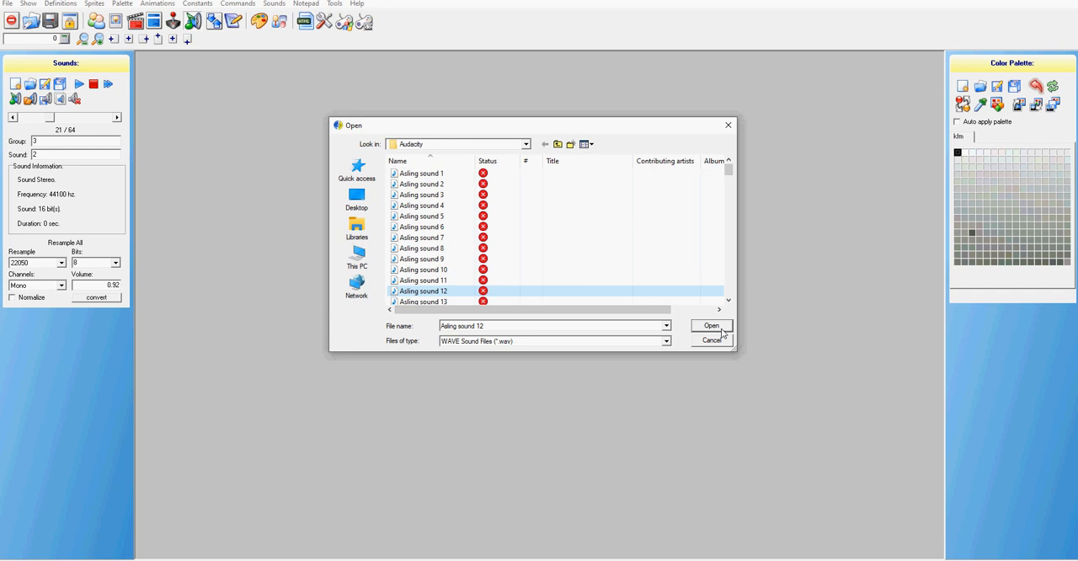
left_click(721, 330)
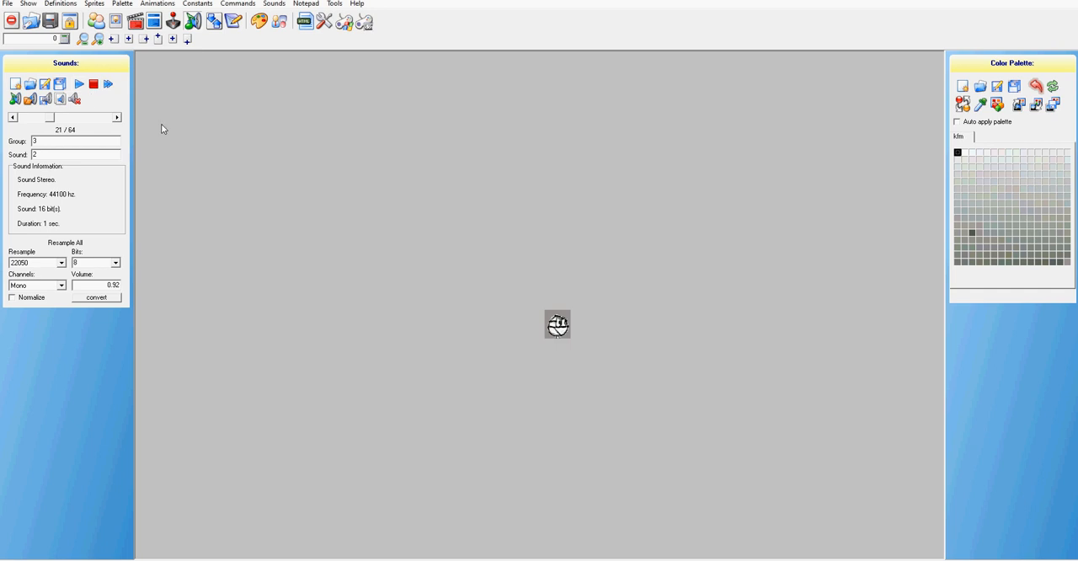
Replace the sound at group 4, sound 0 with the WAV file Asling sound 13
left_click(61, 99)
left_click(74, 98)
scroll(497, 305, "down", 1)
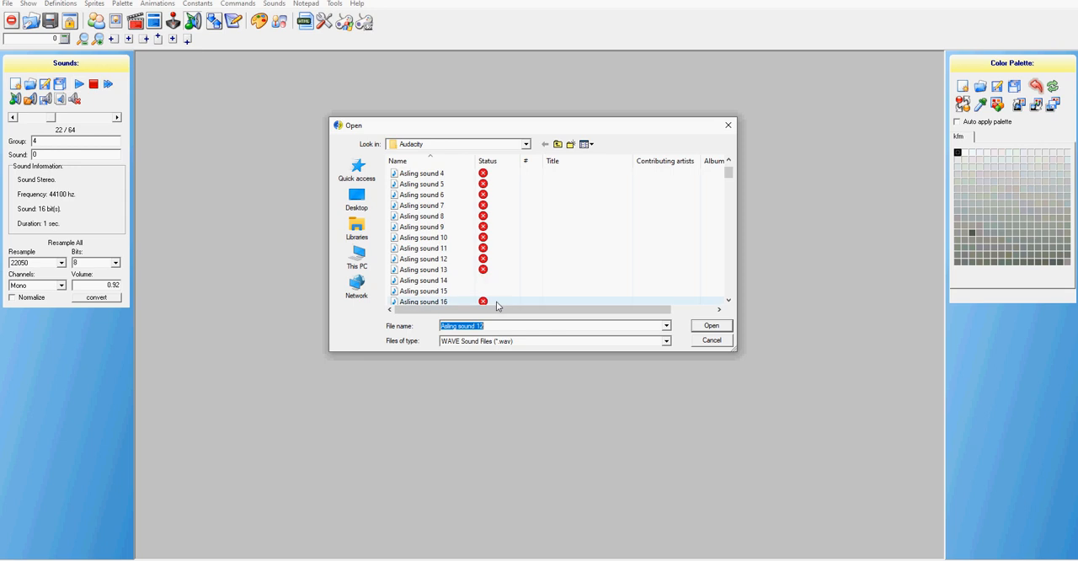
left_click(449, 270)
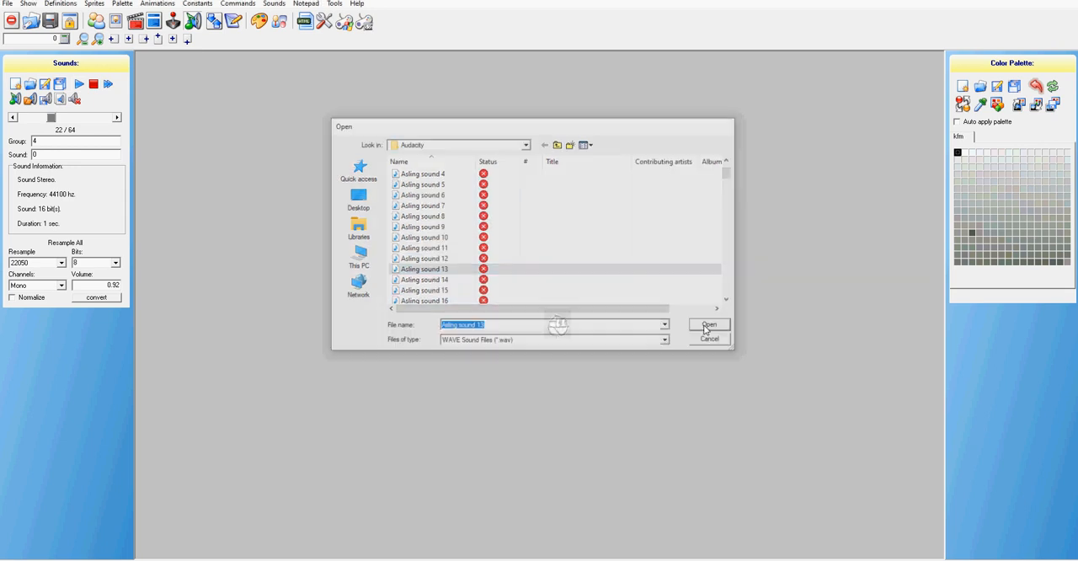
left_click(708, 327)
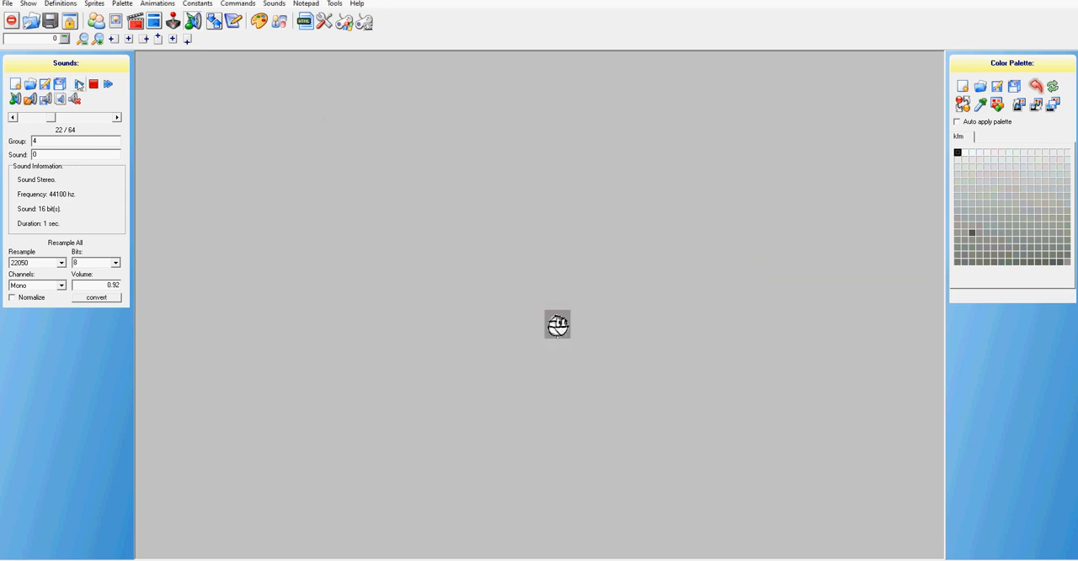
Advance to group 4, sound 1 and open the WAV file selection for replacing that sound
left_click(116, 118)
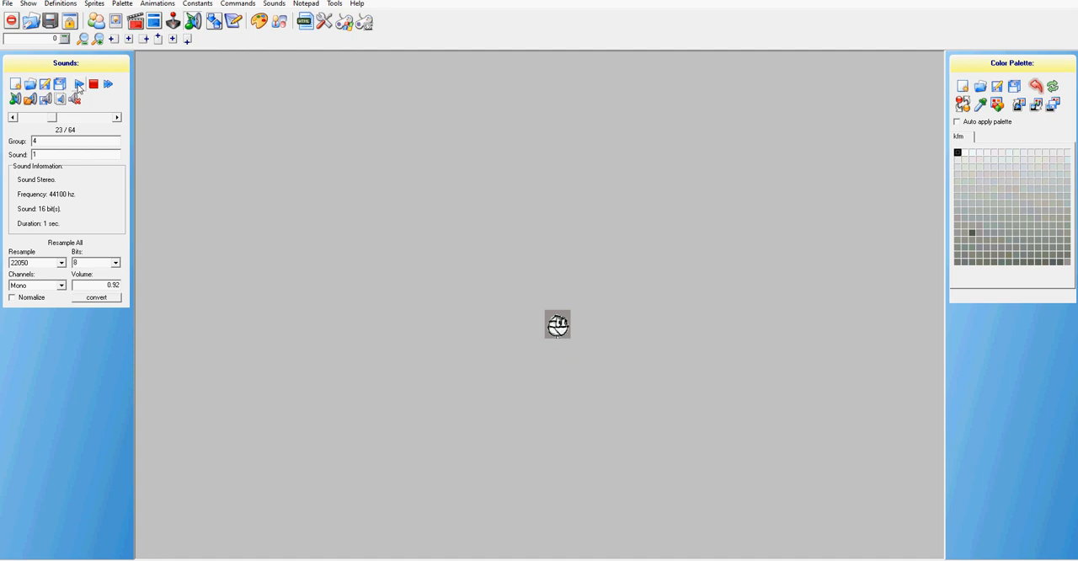
left_click(34, 102)
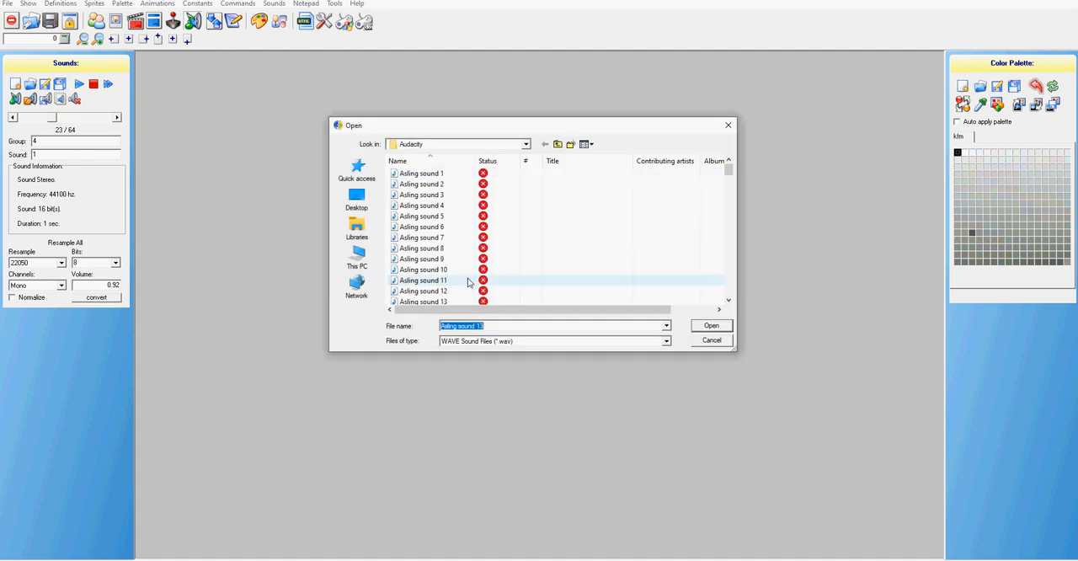
scroll(463, 283, "down", 1)
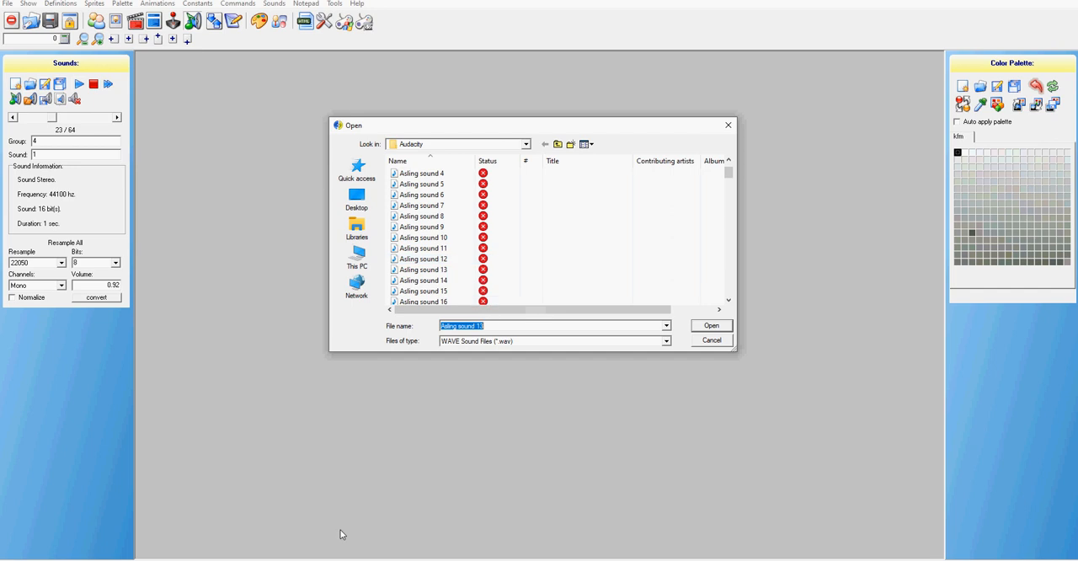
Switch to the Audacity folder in File Explorer and play Asling sound 13 and Asling sound 14 to check the recordings
left_click(450, 559)
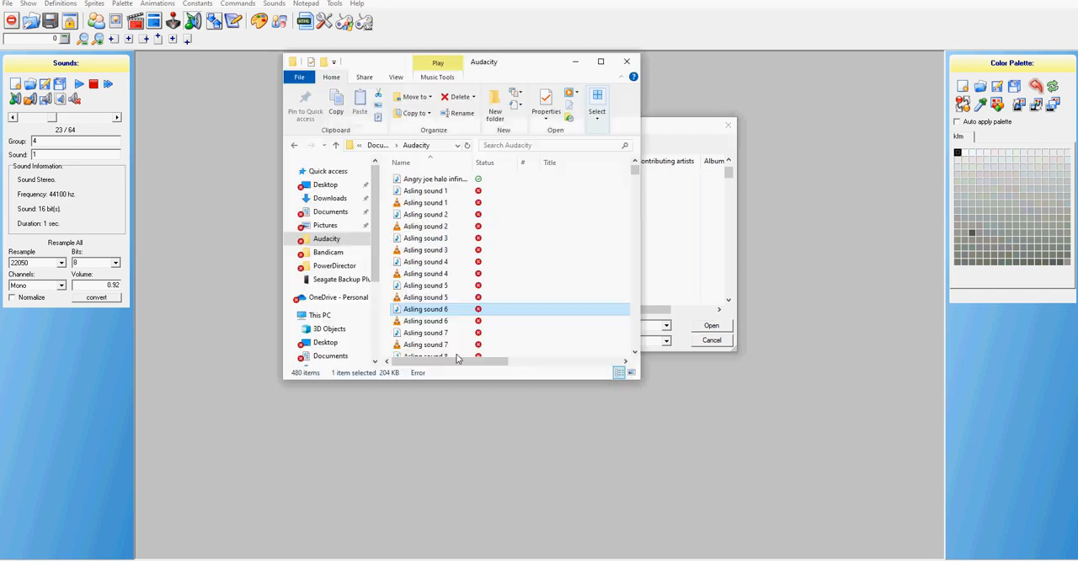
left_click(428, 333)
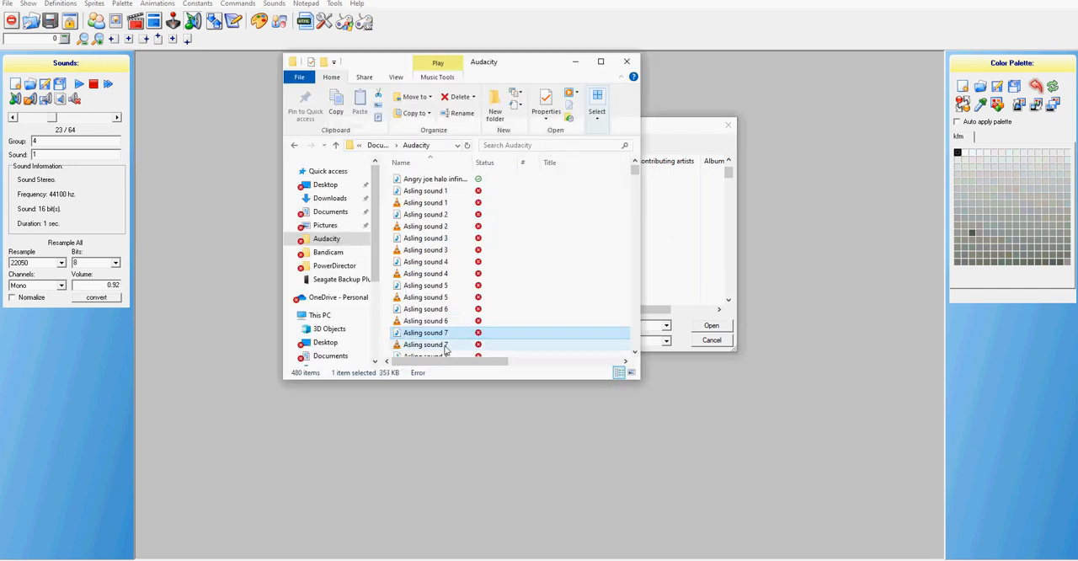
scroll(440, 355, "down", 2)
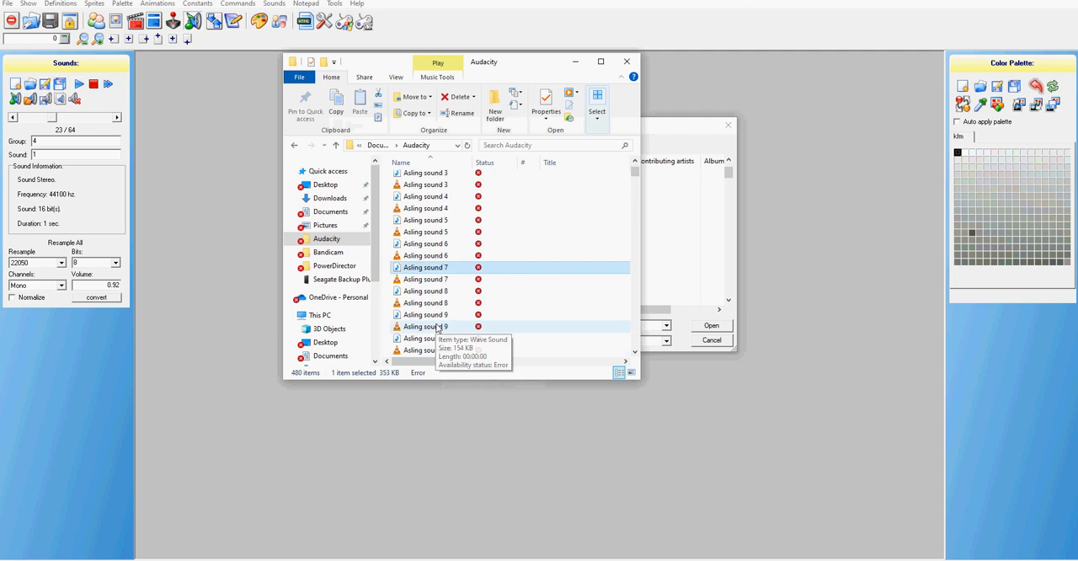
scroll(435, 329, "down", 1)
left_click(431, 328)
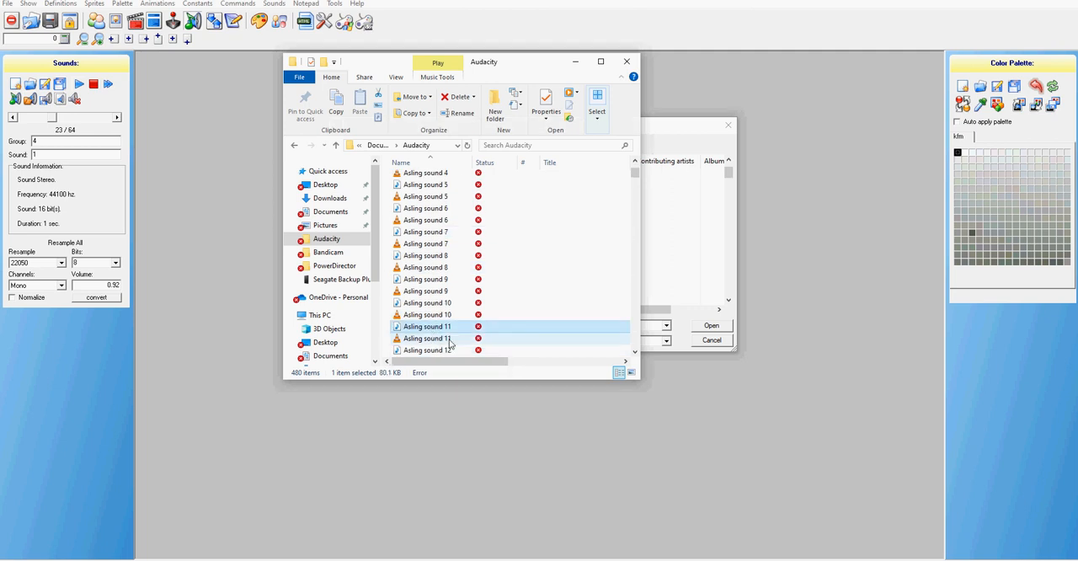
left_click(440, 304)
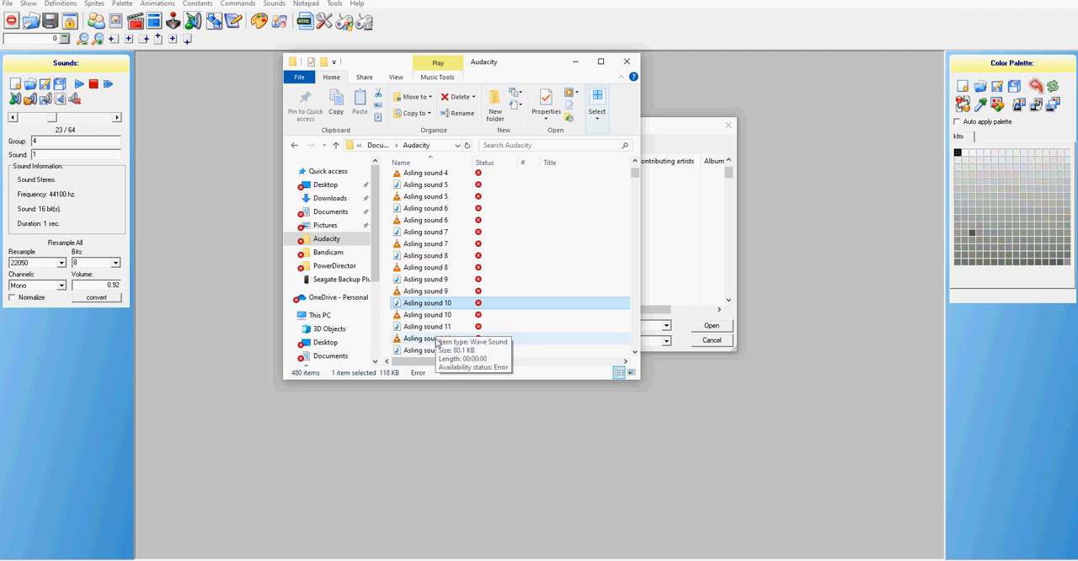
scroll(437, 337, "down", 1)
left_click(437, 316)
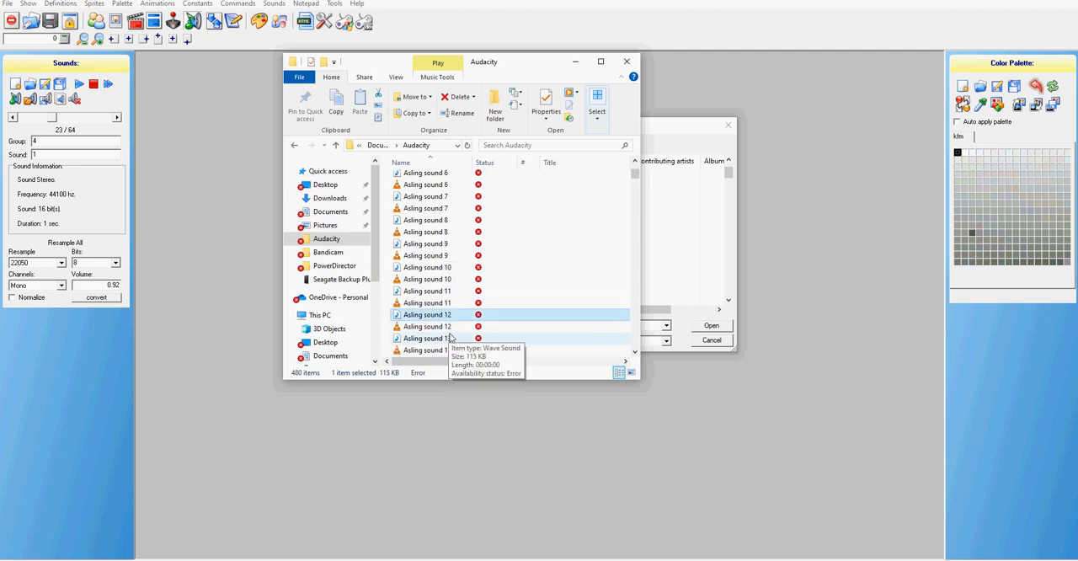
left_click(439, 340)
double_click(439, 339)
scroll(438, 340, "down", 1)
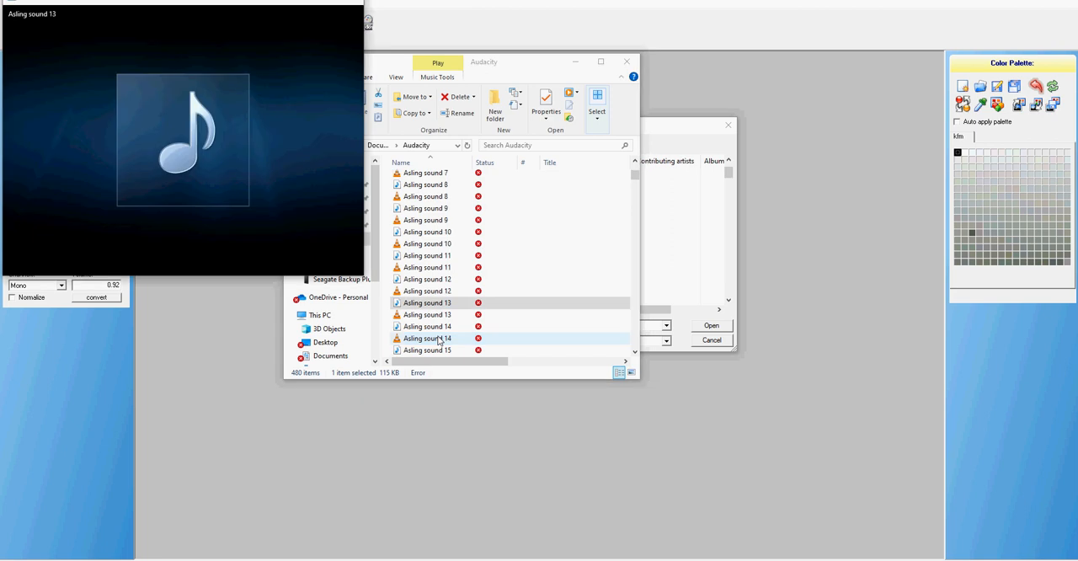
scroll(441, 330, "down", 1)
left_click(430, 293)
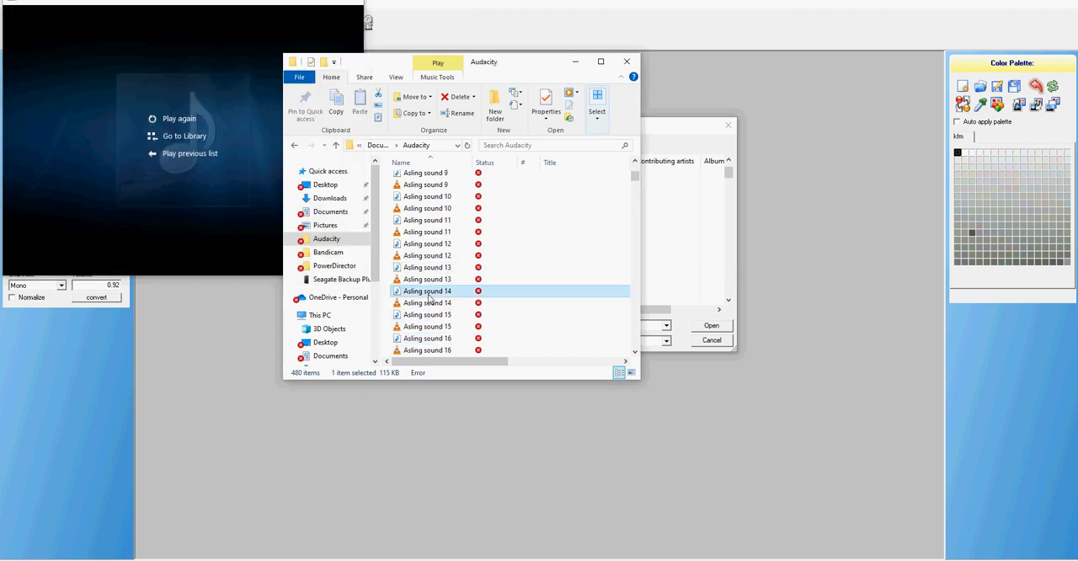
double_click(428, 292)
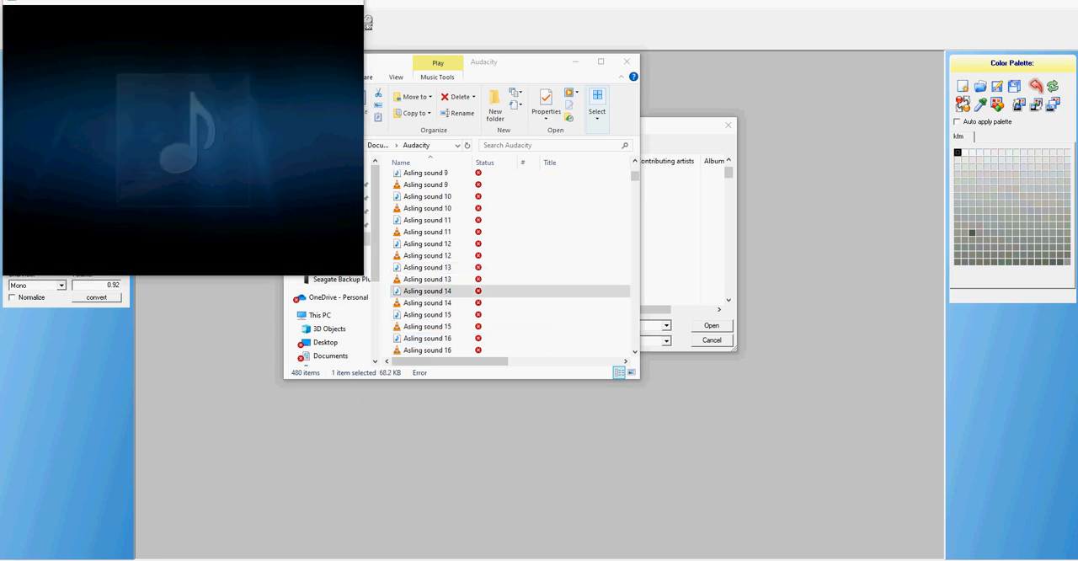
left_click(351, 1)
left_click(163, 140)
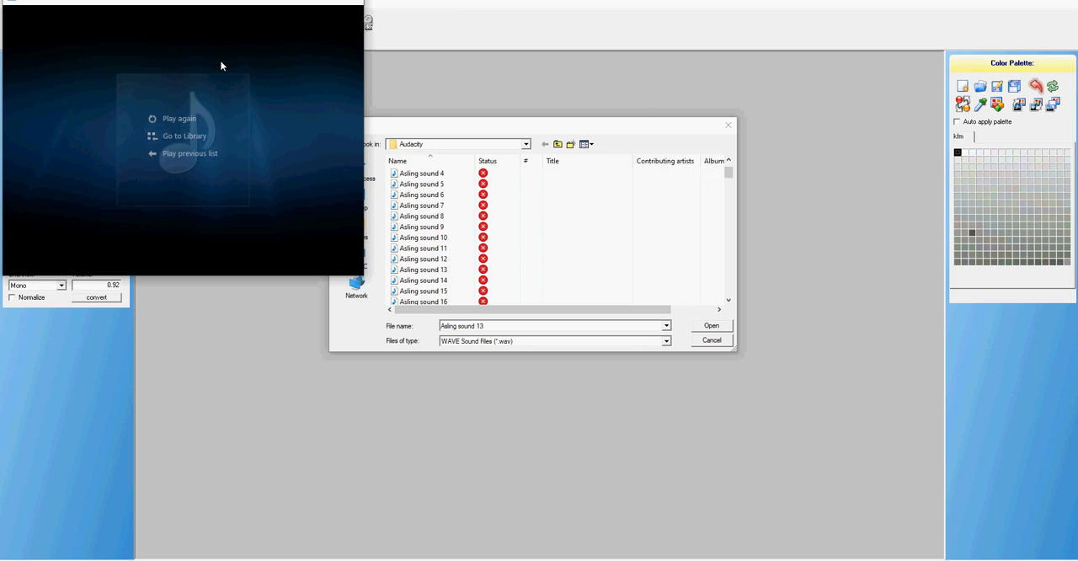
Replace the sound at group 4, sound 1 with the WAV file Asling sound 14
mouse_move(184, 265)
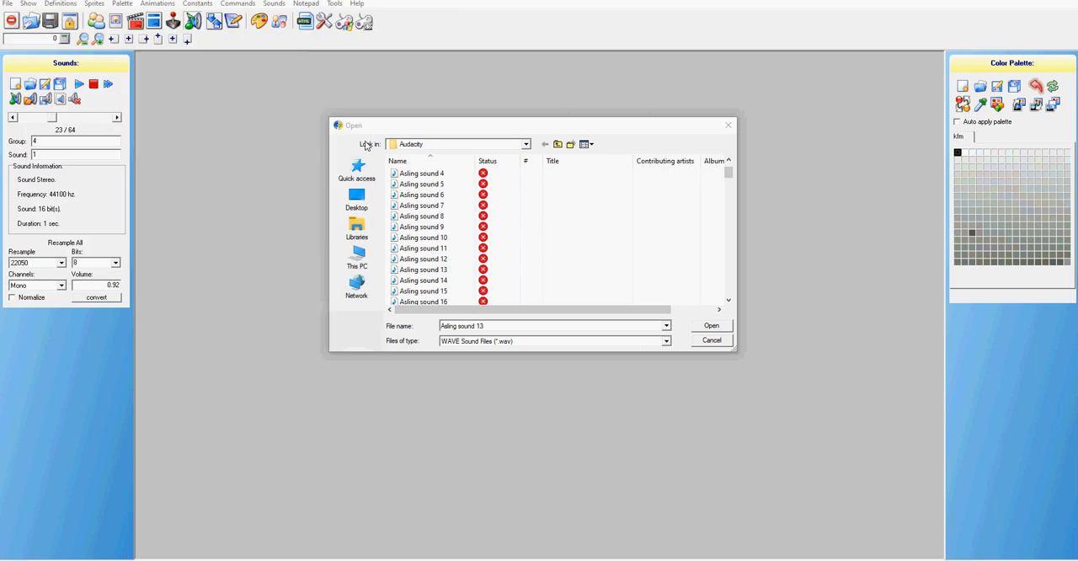
left_click(449, 285)
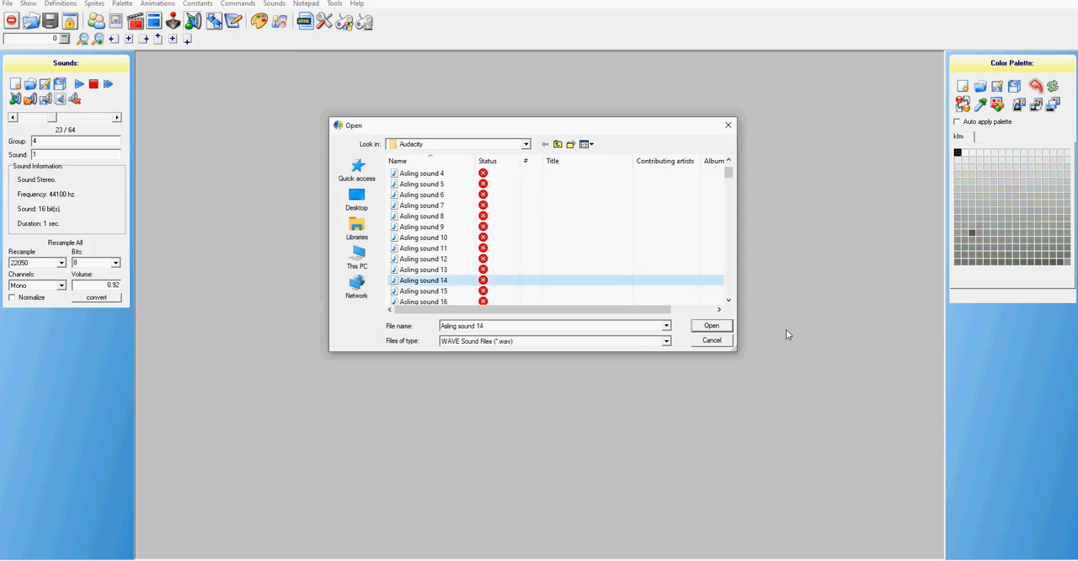
key("Return")
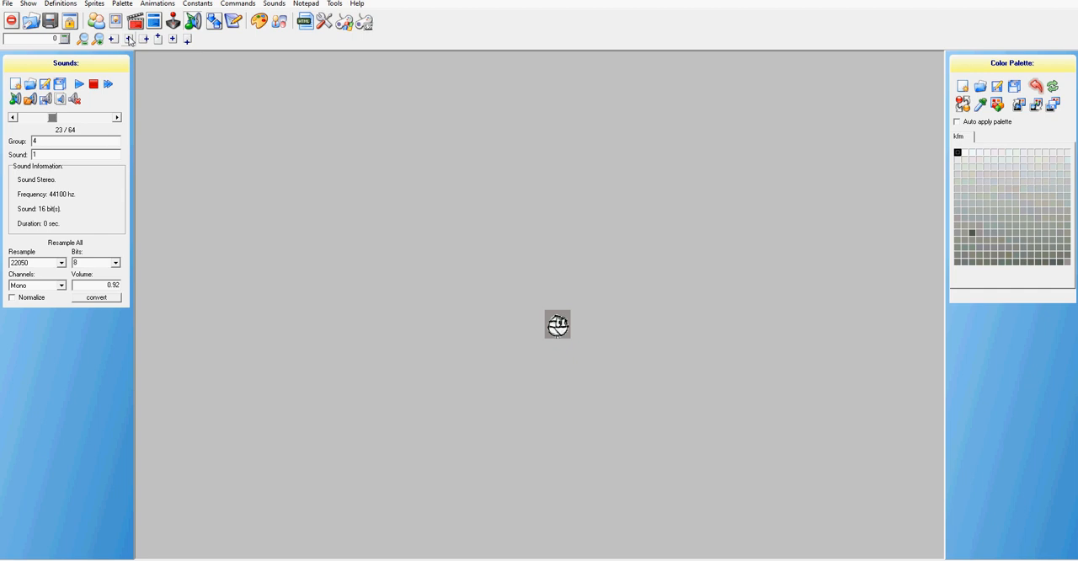
Replace the sound at group 4, sound 2 with the WAV file Asling sound 15
left_click(116, 118)
left_click(30, 100)
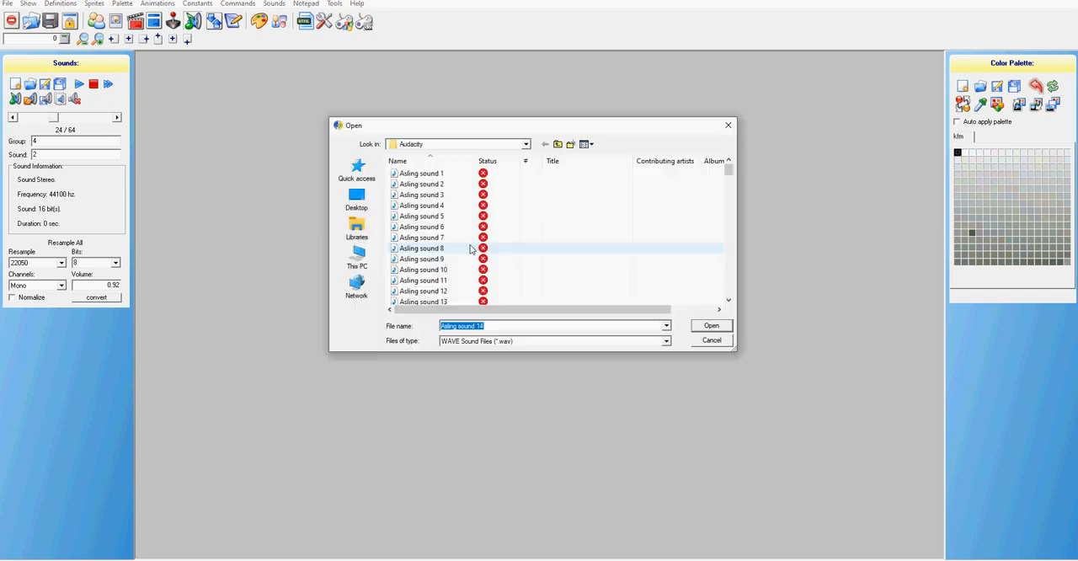
scroll(445, 279, "down", 2)
left_click(424, 258)
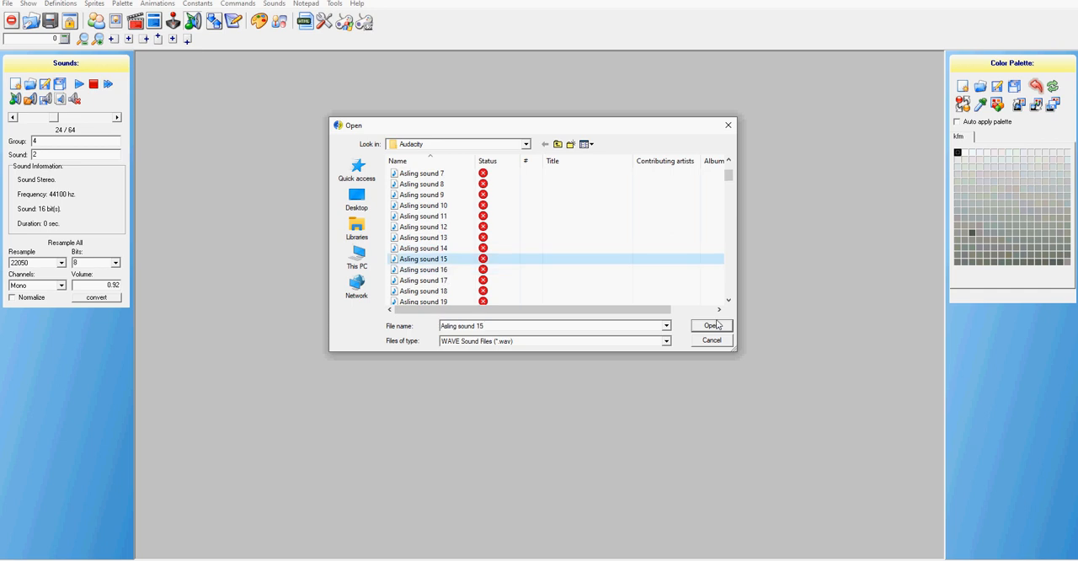
left_click(712, 326)
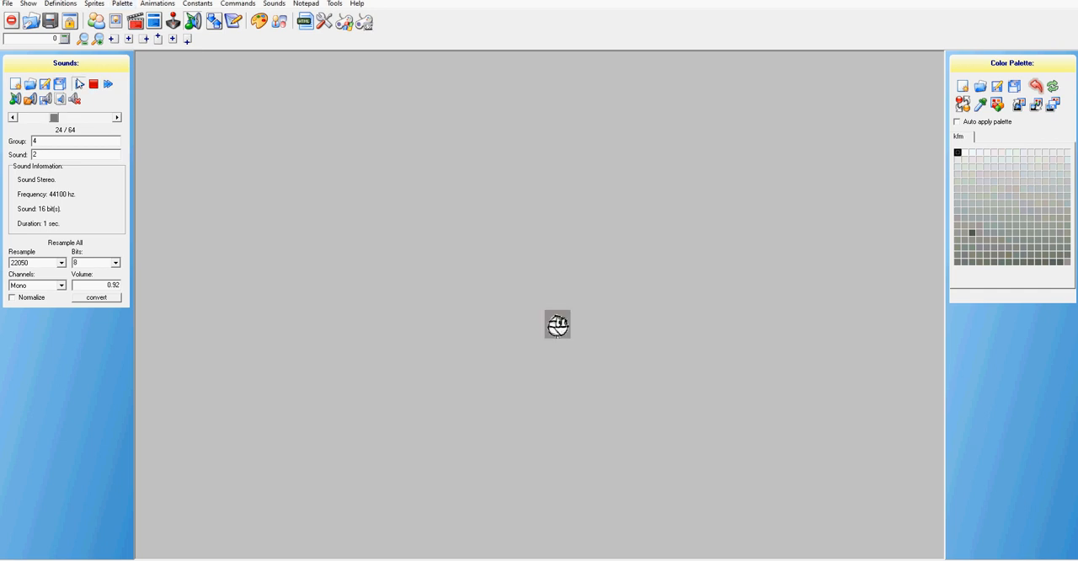
Replace the sound at group 4, sound 3 with the WAV file Asling sound 16
left_click(118, 119)
left_click(44, 100)
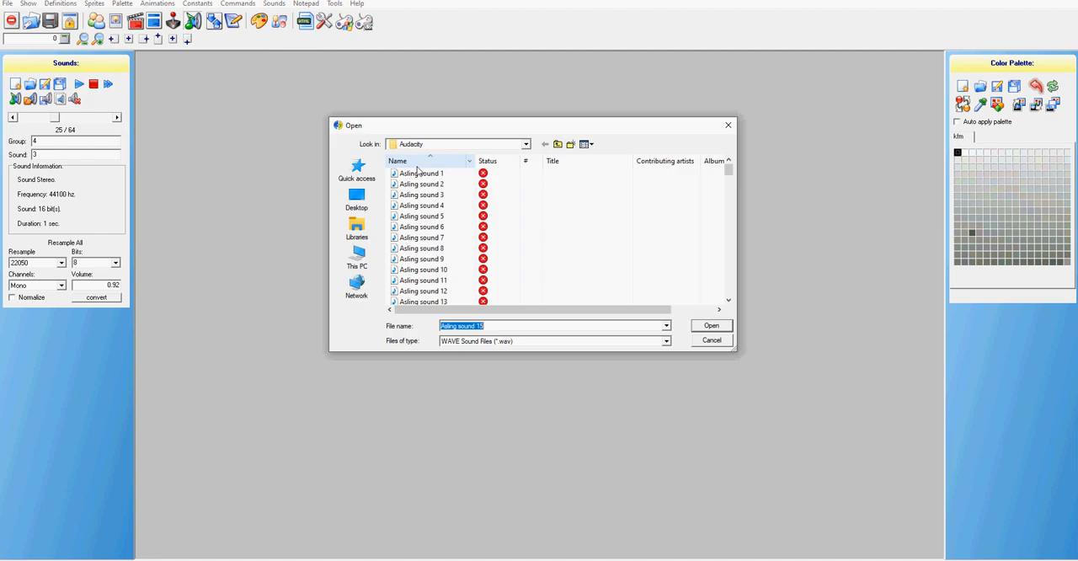
scroll(482, 266, "down", 2)
left_click(482, 270)
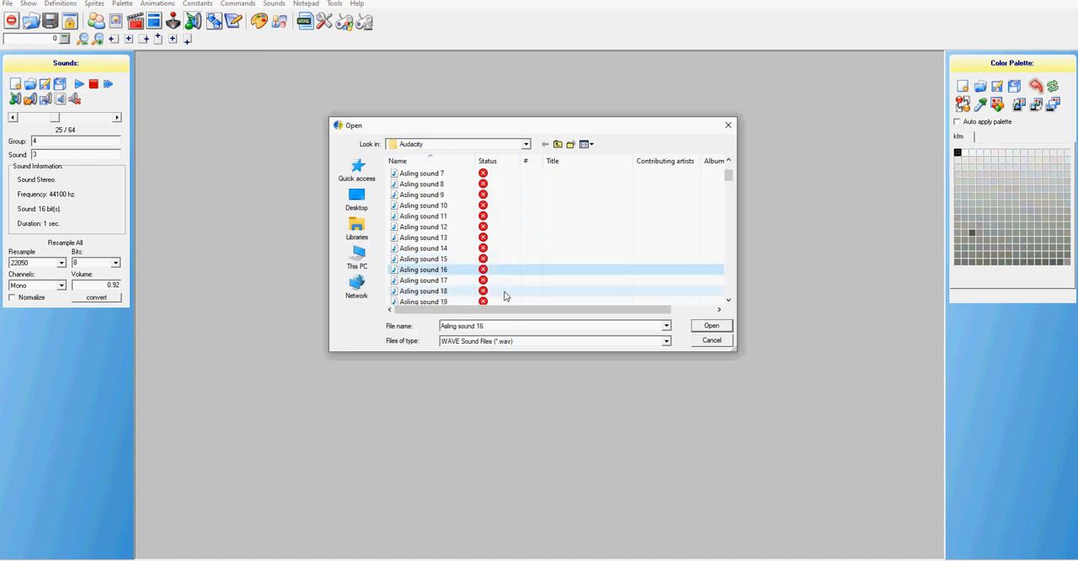
key("Return")
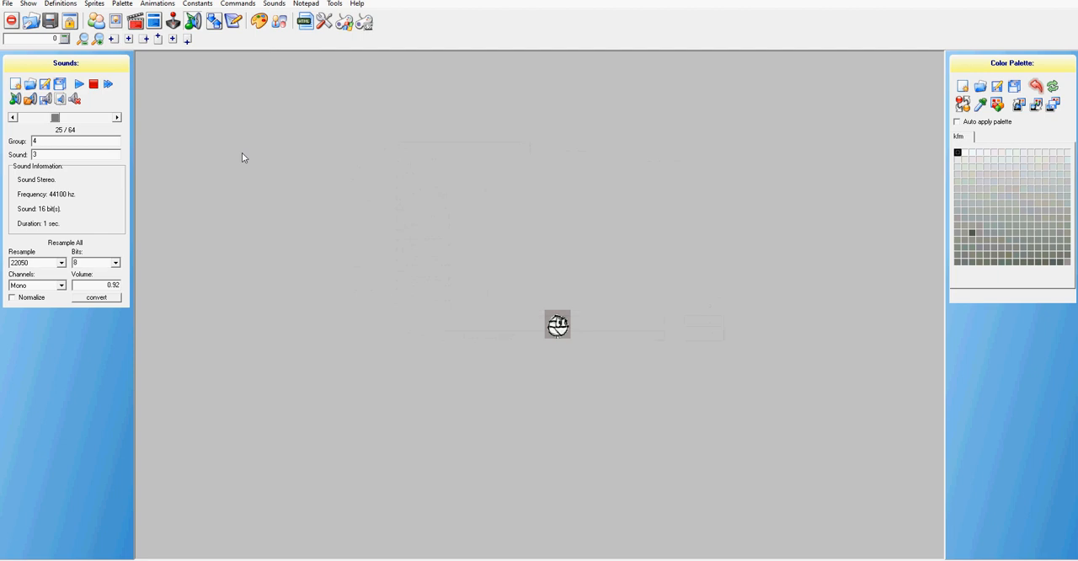
Replace the sound at group 4, sound 4 with the WAV file Asling sound 17
left_click(118, 118)
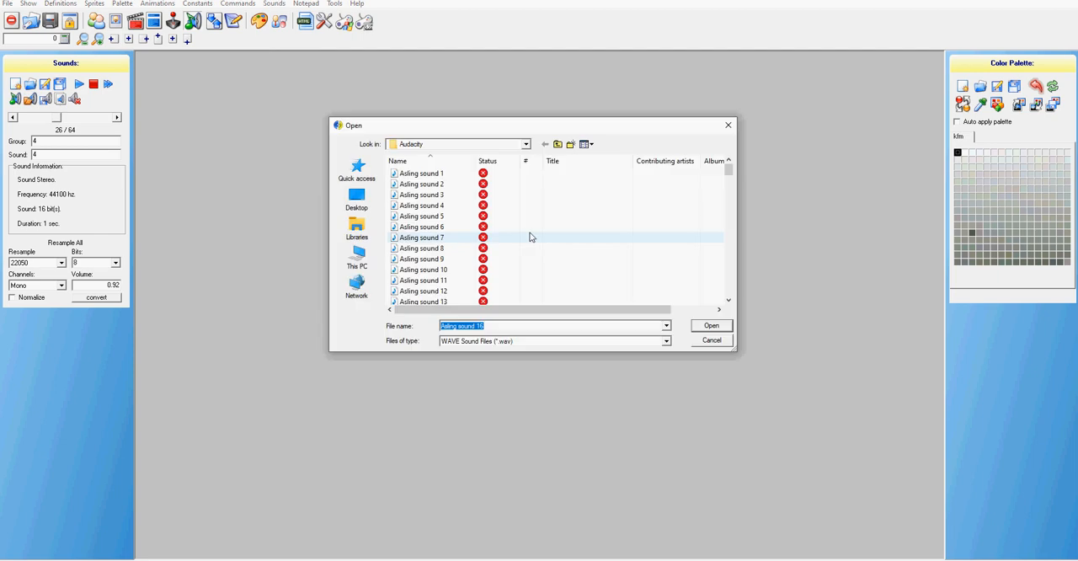
scroll(462, 269, "down", 2)
scroll(451, 250, "down", 1)
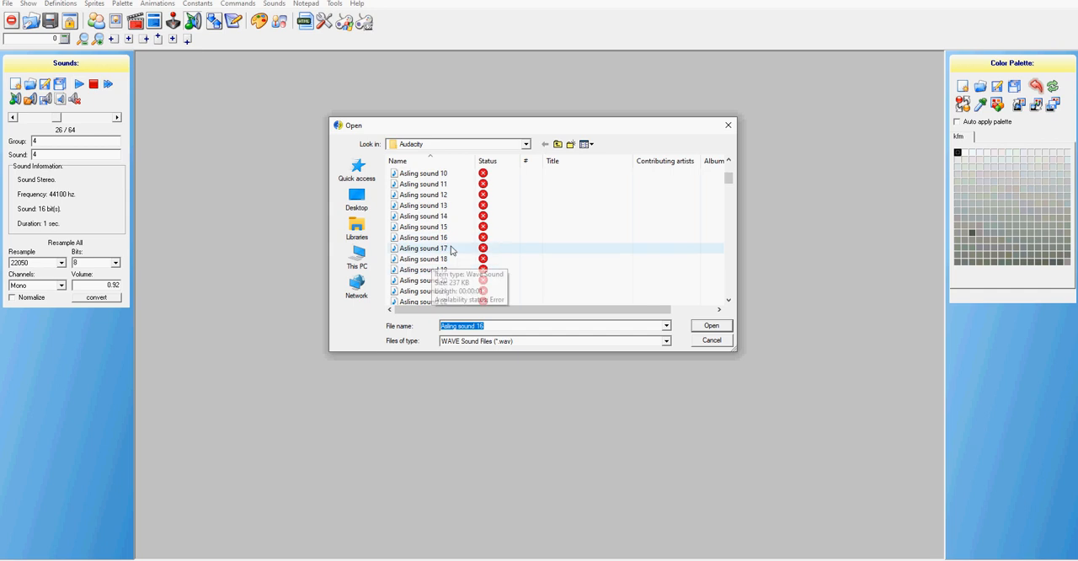
left_click(450, 250)
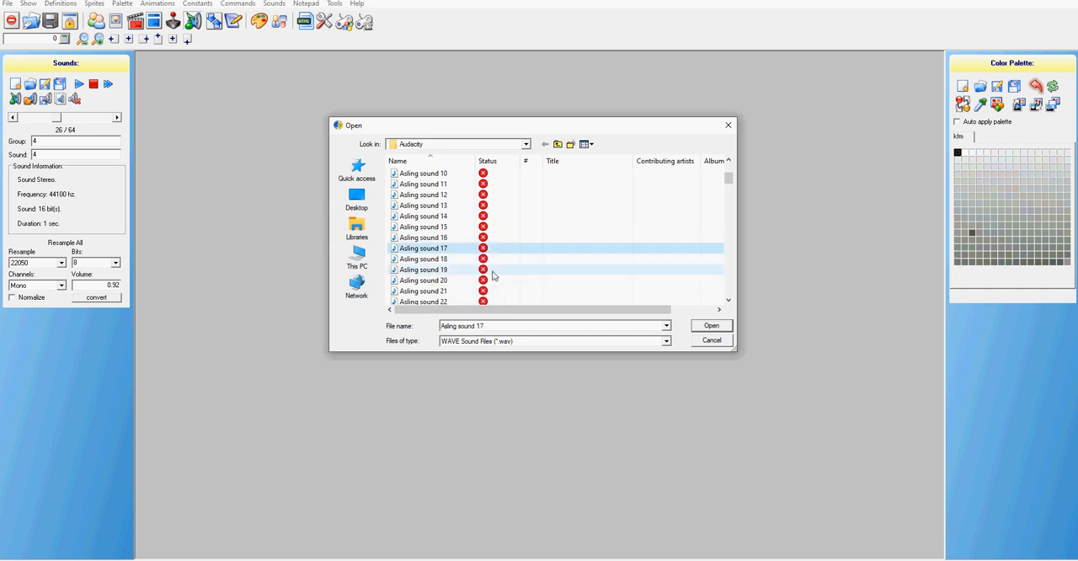
left_click(727, 325)
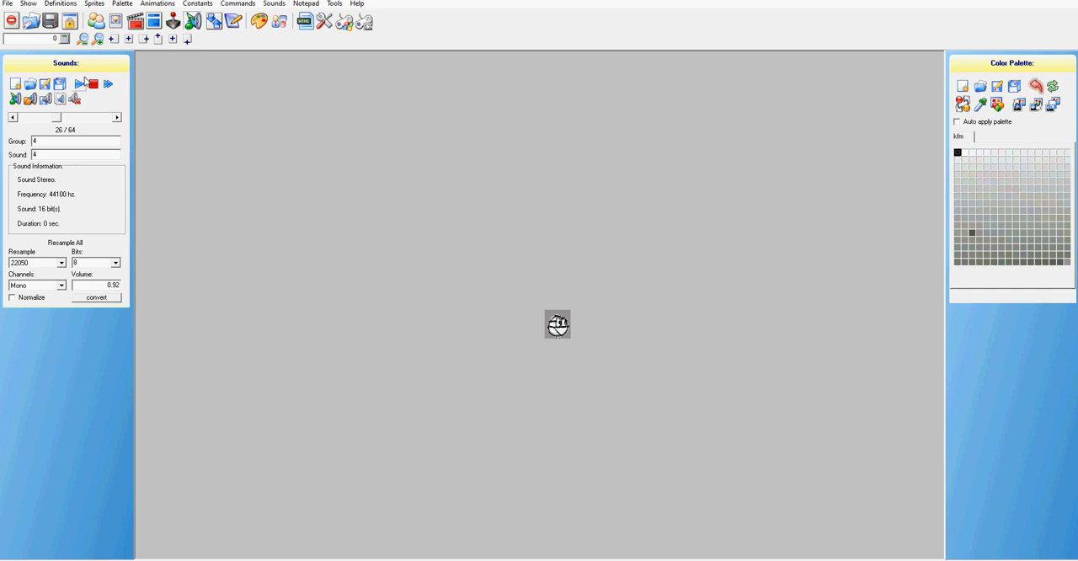
Replace the sound at group 4, sound 5 with the WAV file Asling sound 18
left_click(60, 85)
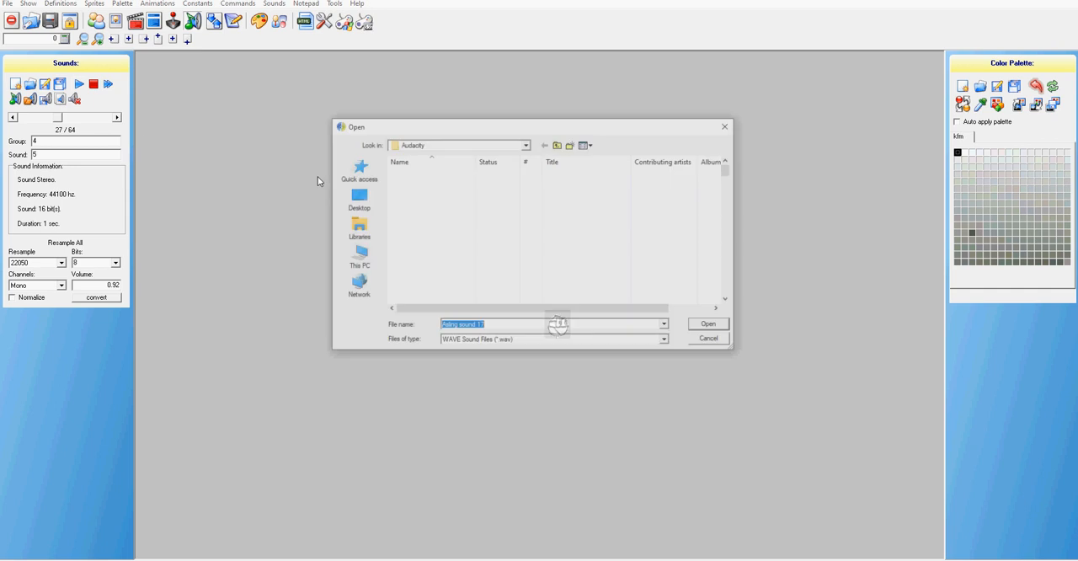
scroll(472, 276, "down", 1)
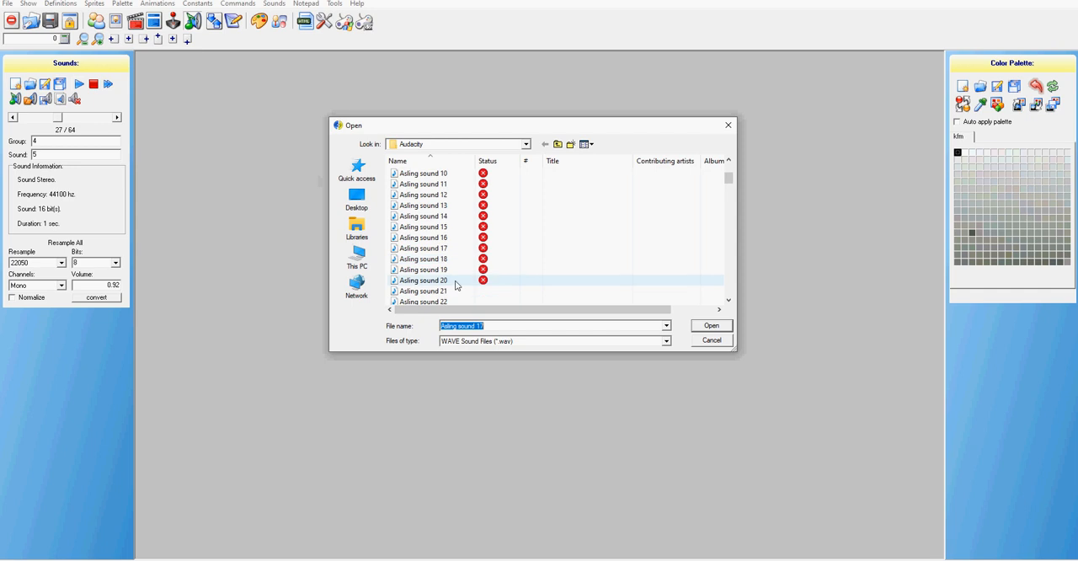
left_click(438, 259)
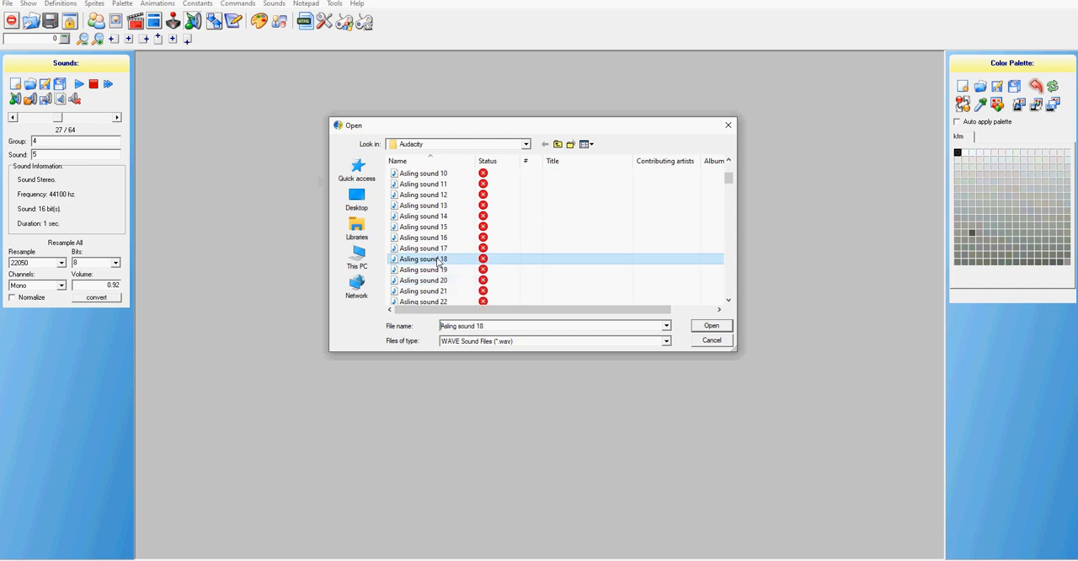
left_click(718, 327)
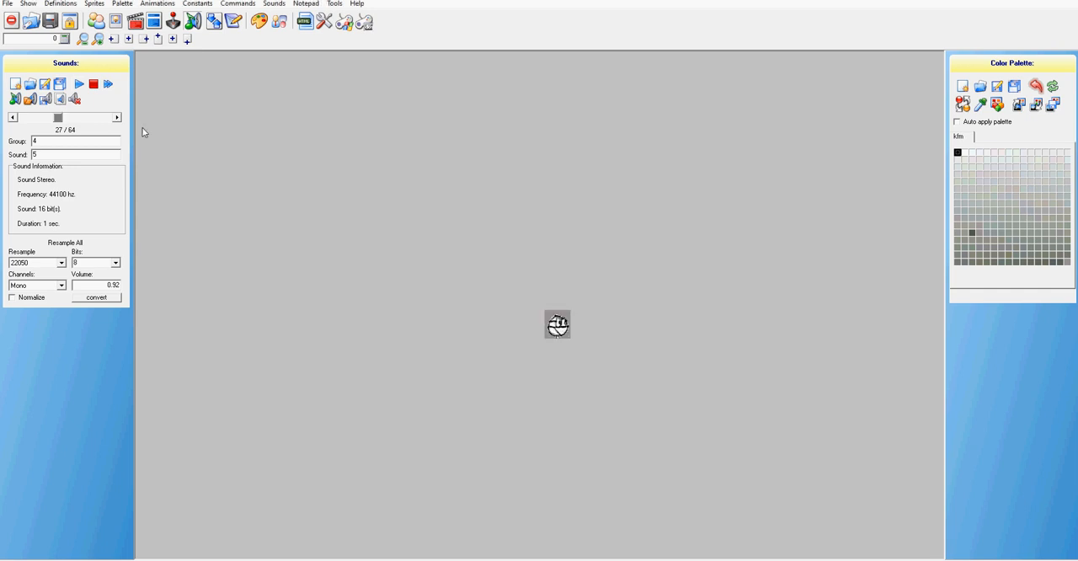
Replace the sound at group 4, sound 6 with the WAV file Asling sound 19
left_click(117, 119)
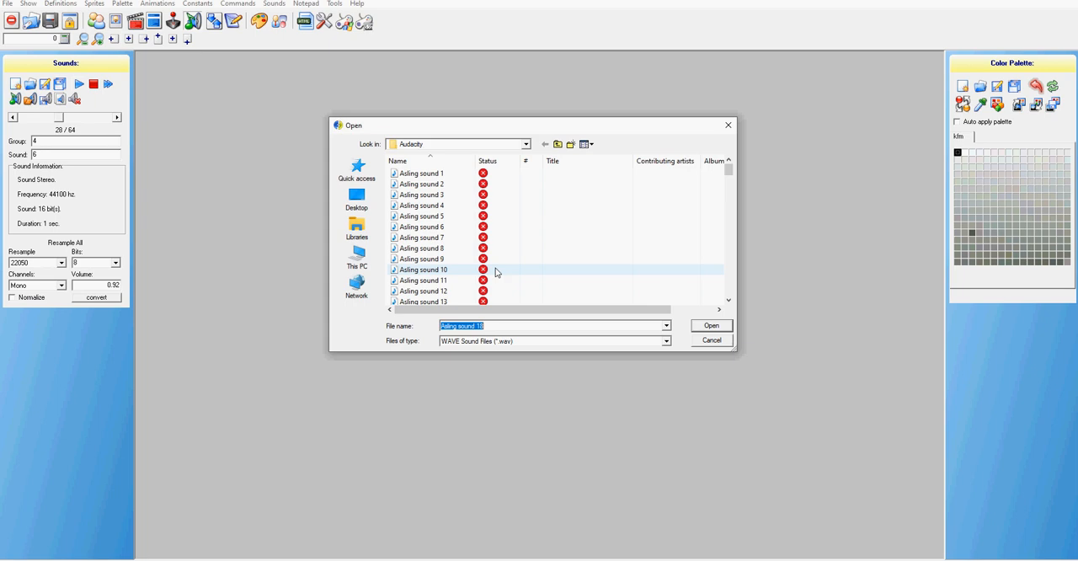
scroll(490, 271, "down", 1)
scroll(480, 261, "down", 1)
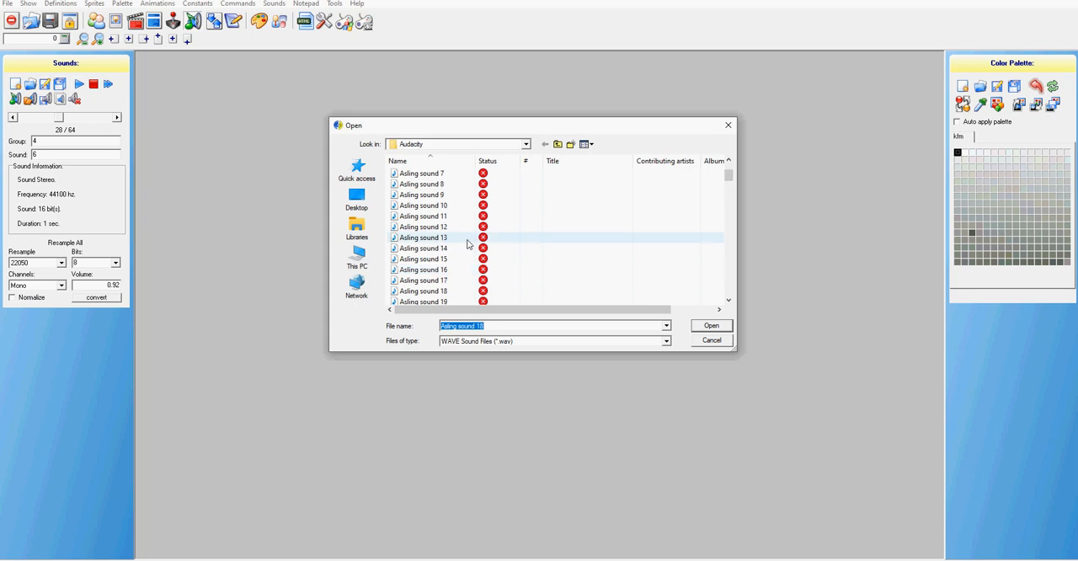
scroll(488, 270, "down", 1)
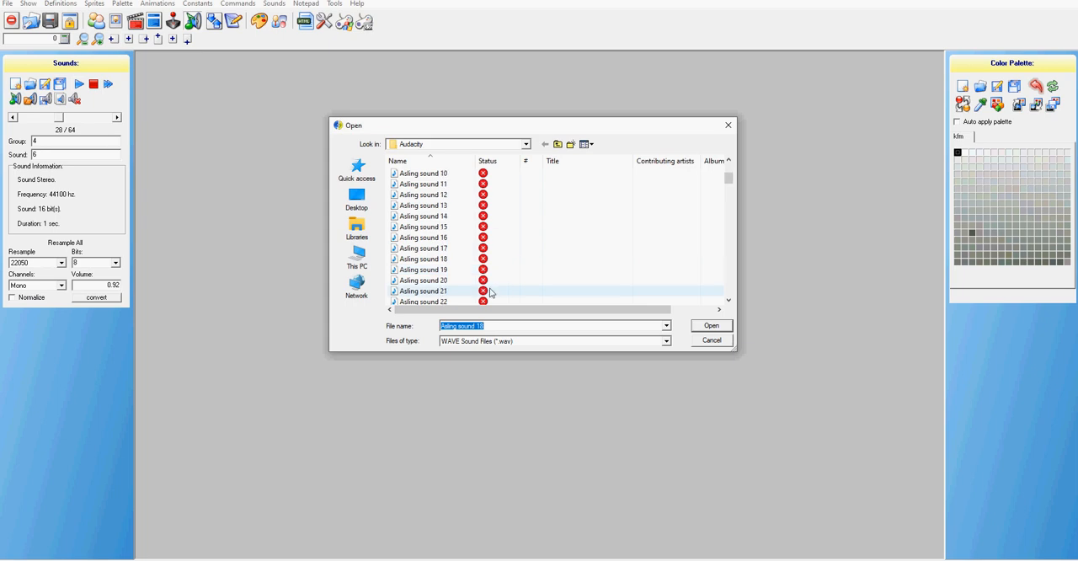
scroll(472, 278, "down", 1)
left_click(446, 238)
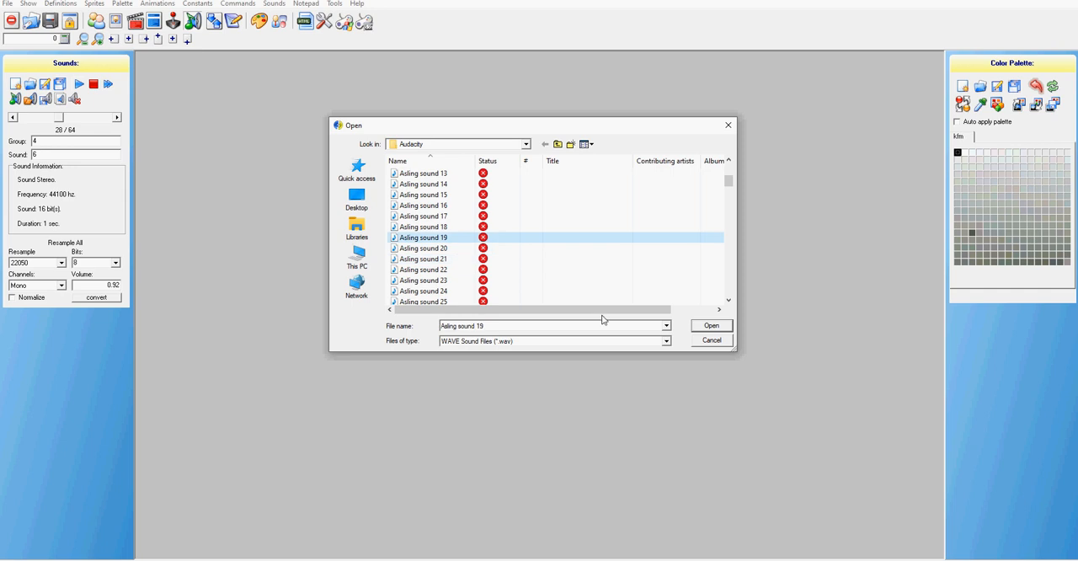
left_click(712, 326)
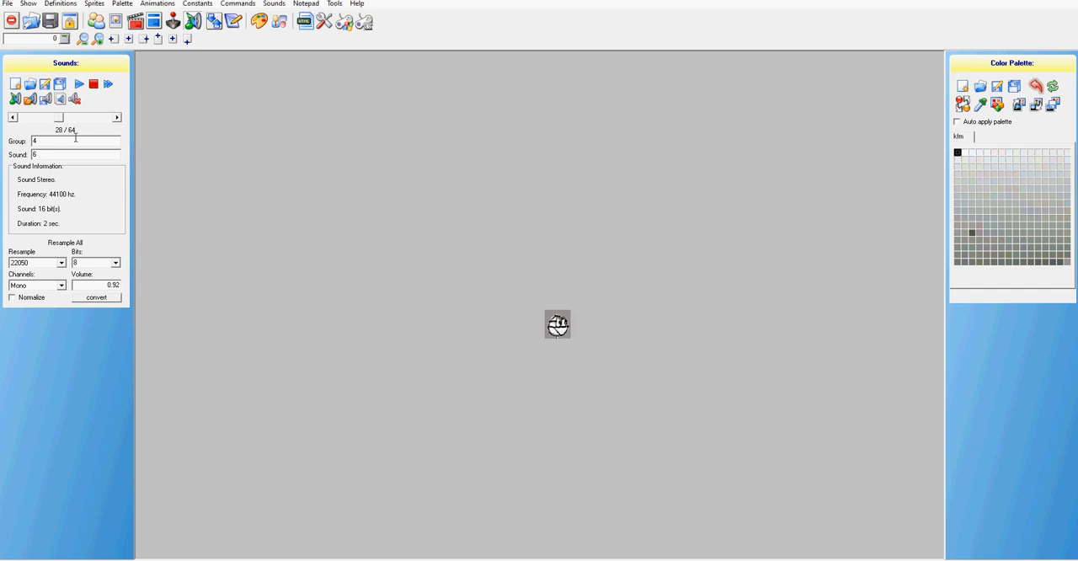
Replace the sound at group 4, sound 7 with the WAV file Asling sound 20
left_click(116, 118)
left_click(32, 101)
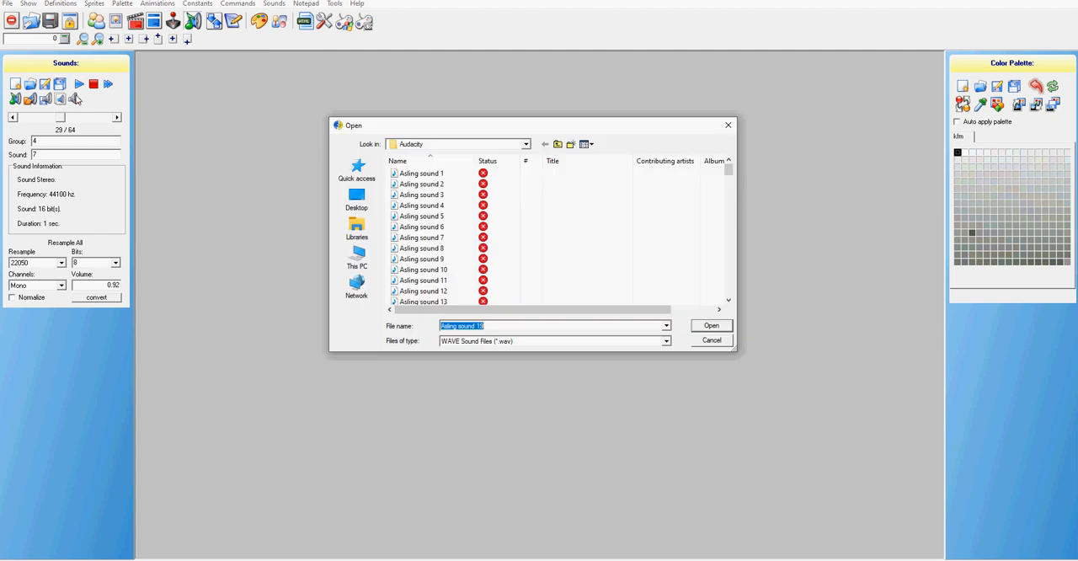
scroll(484, 283, "down", 3)
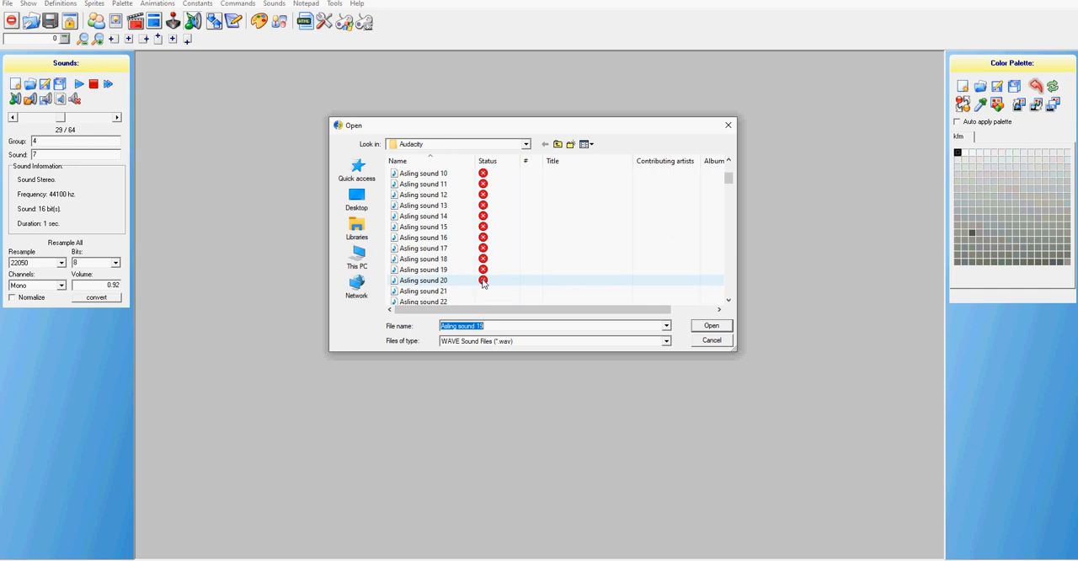
scroll(442, 272, "down", 2)
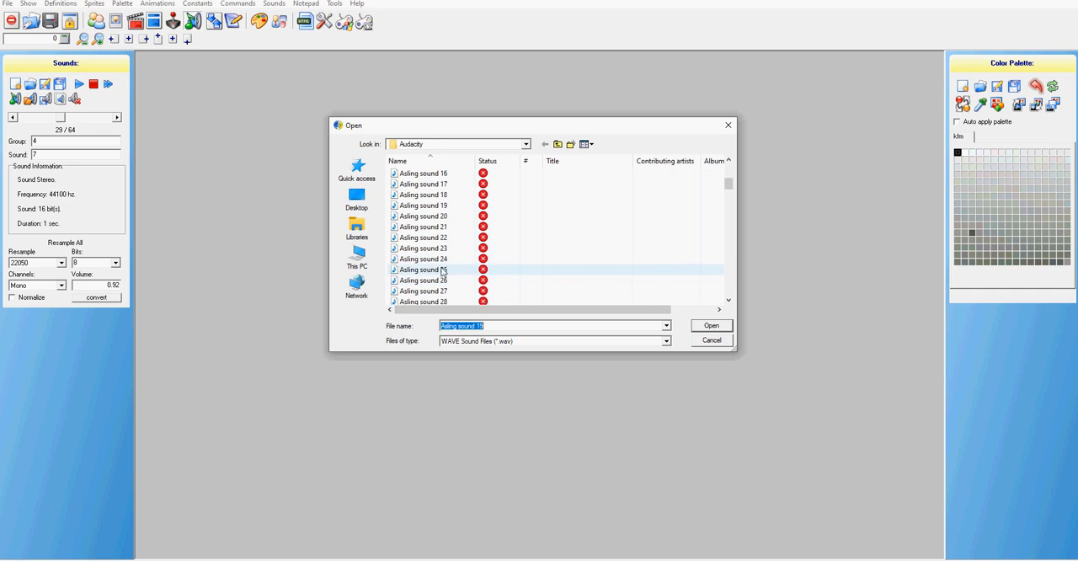
left_click(442, 220)
left_click(710, 326)
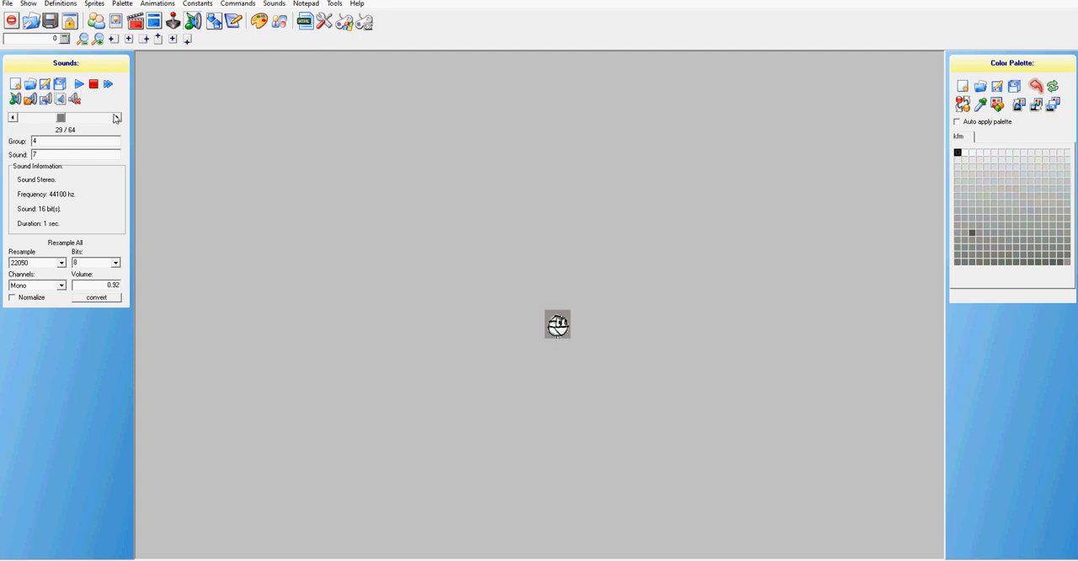
Replace the sound at group 4, sound 8 with the WAV file Asling sound 21
left_click(117, 118)
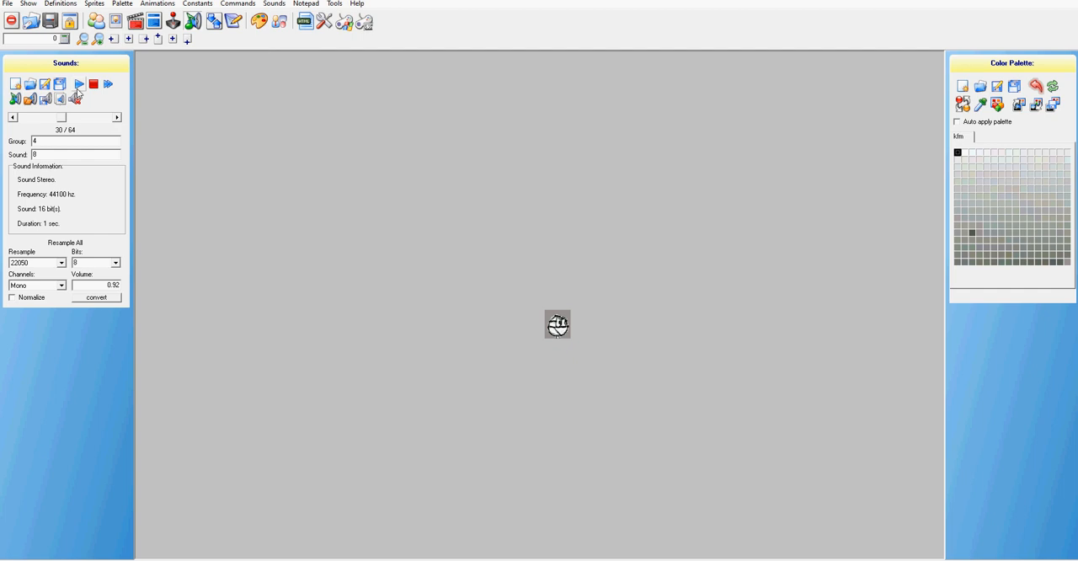
left_click(33, 100)
scroll(500, 262, "down", 2)
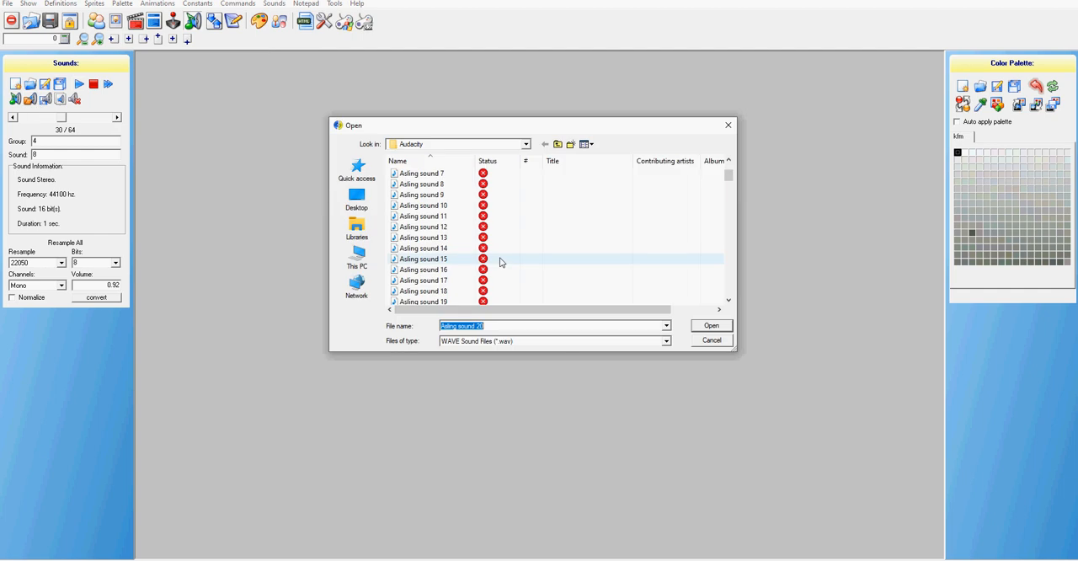
scroll(500, 262, "down", 1)
scroll(497, 278, "down", 1)
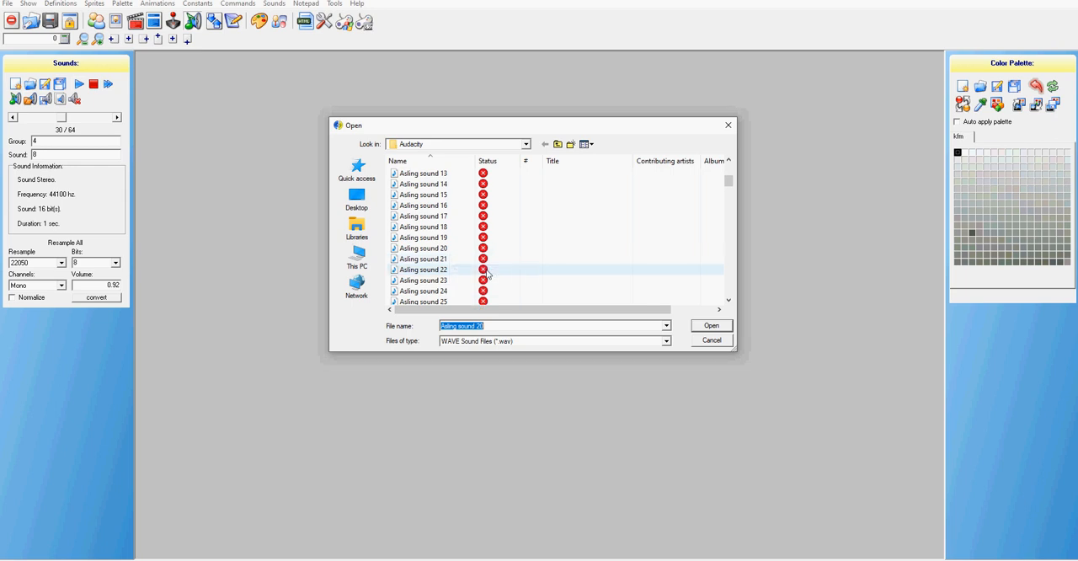
left_click(451, 261)
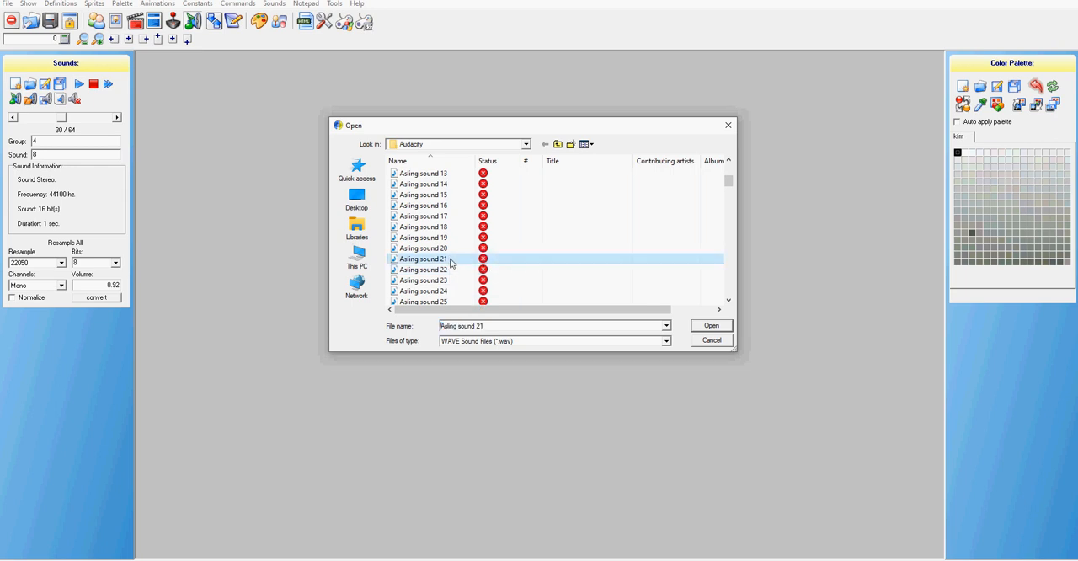
left_click(712, 326)
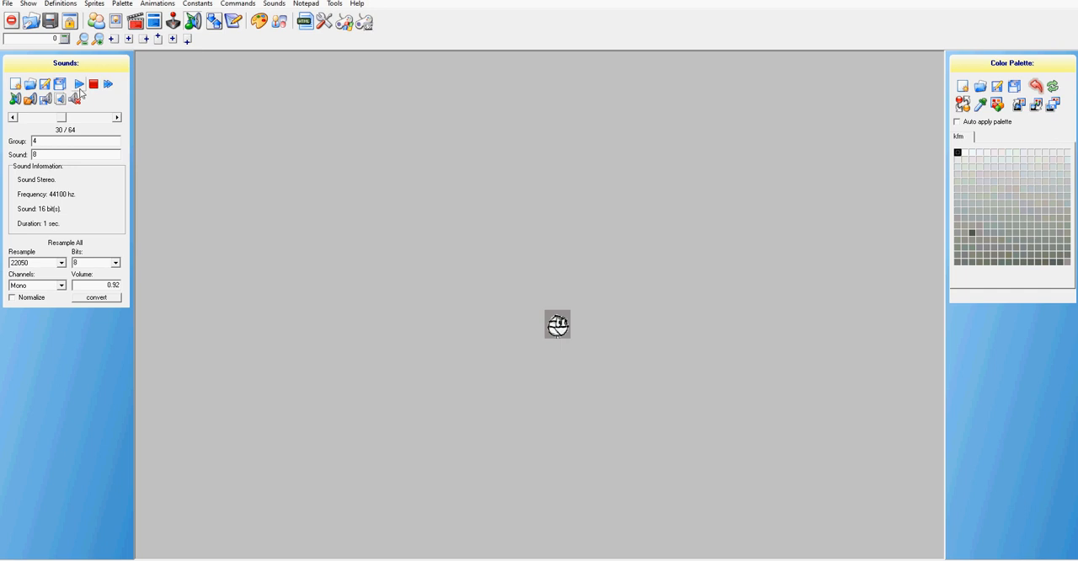
Replace the sound at group 4, sound 9 with the WAV file Asling sound 22
left_click(116, 117)
left_click(31, 100)
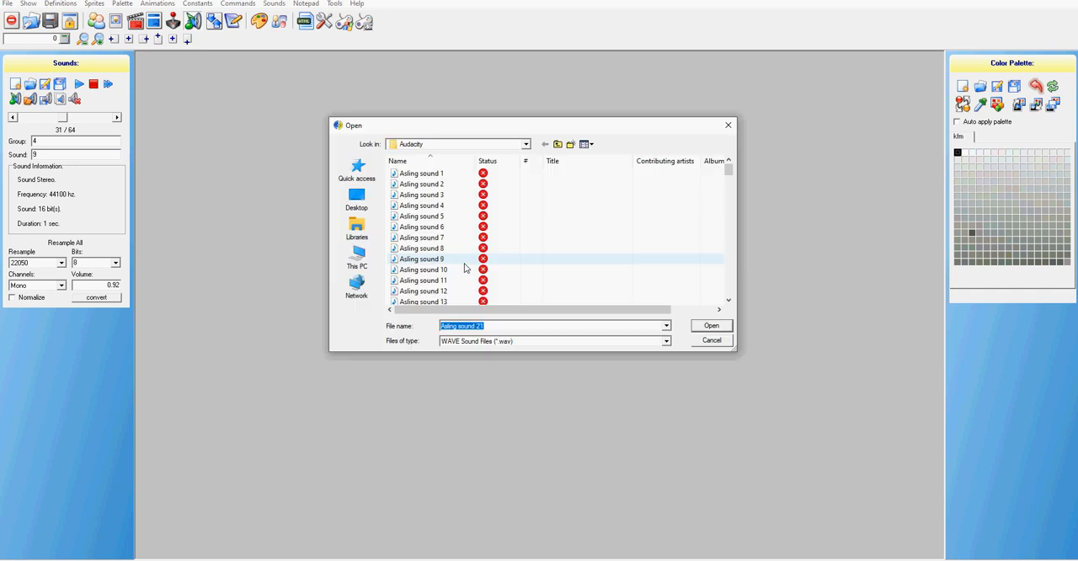
scroll(464, 268, "down", 3)
scroll(478, 271, "down", 1)
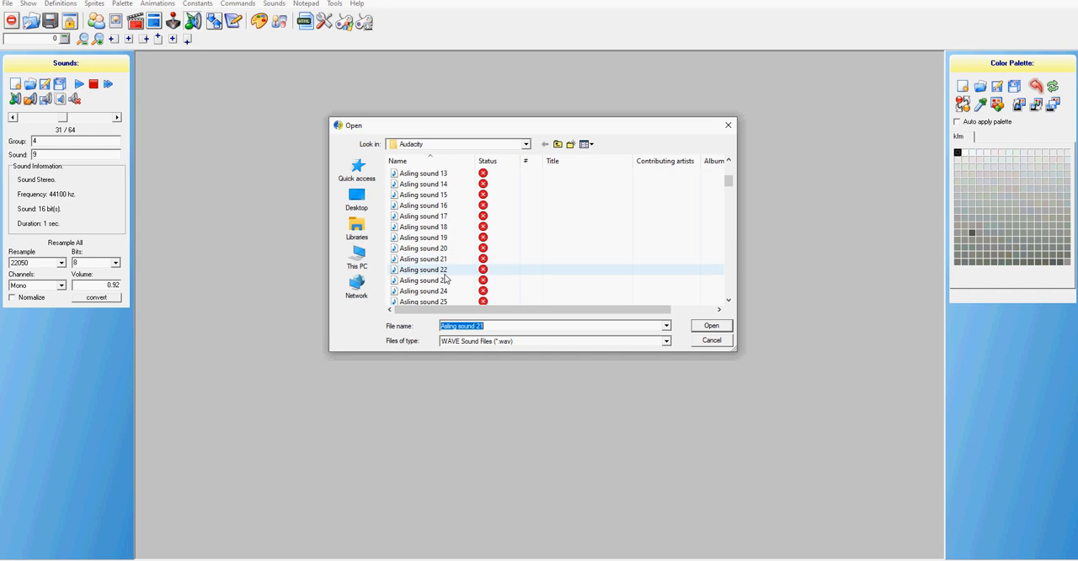
left_click(444, 271)
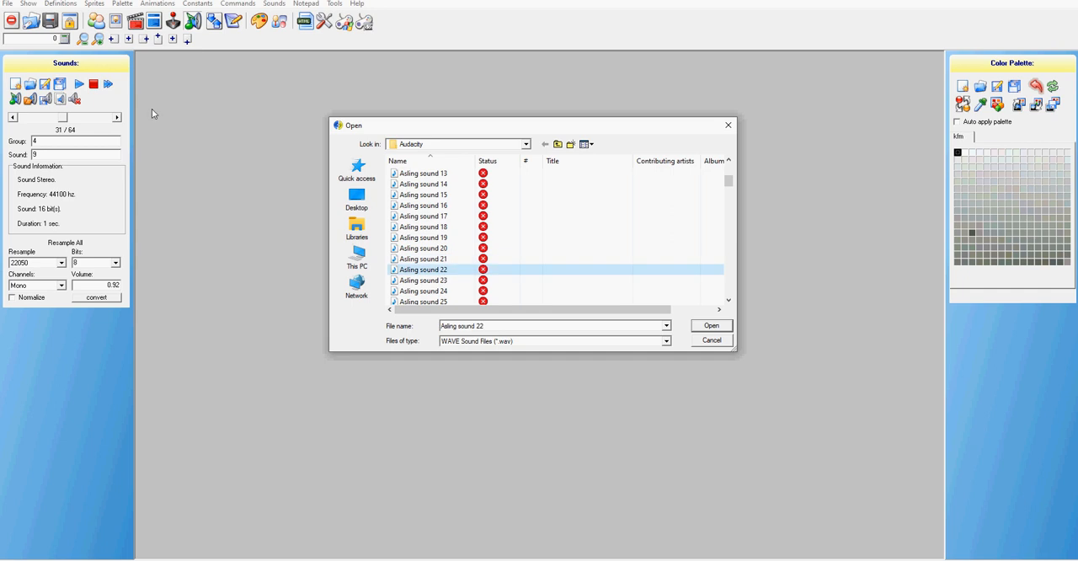
left_click(712, 329)
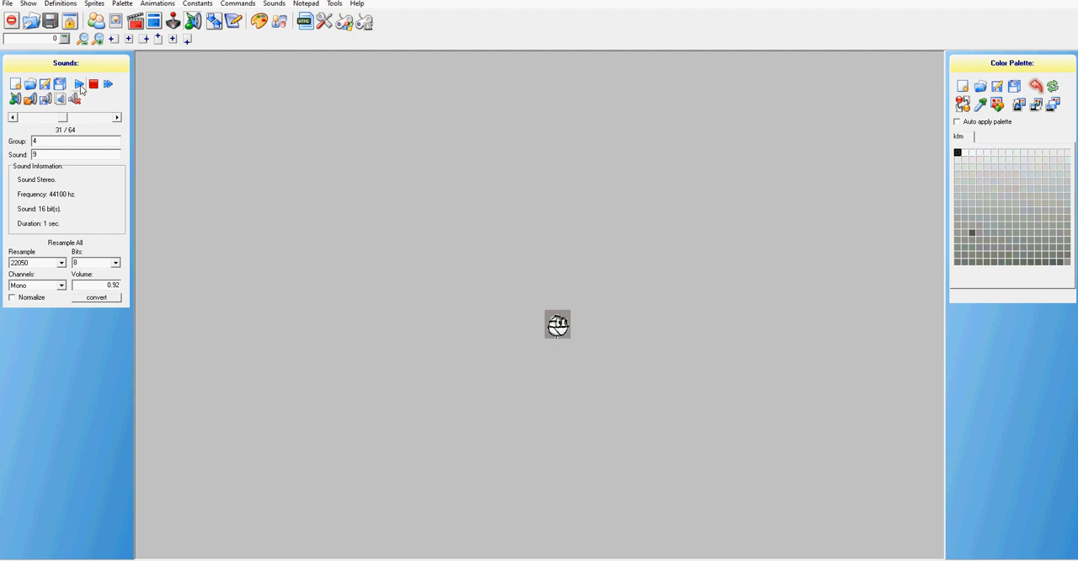
Replace the sound at group 4, sound 10 with the WAV file Asling sound 23
left_click(116, 118)
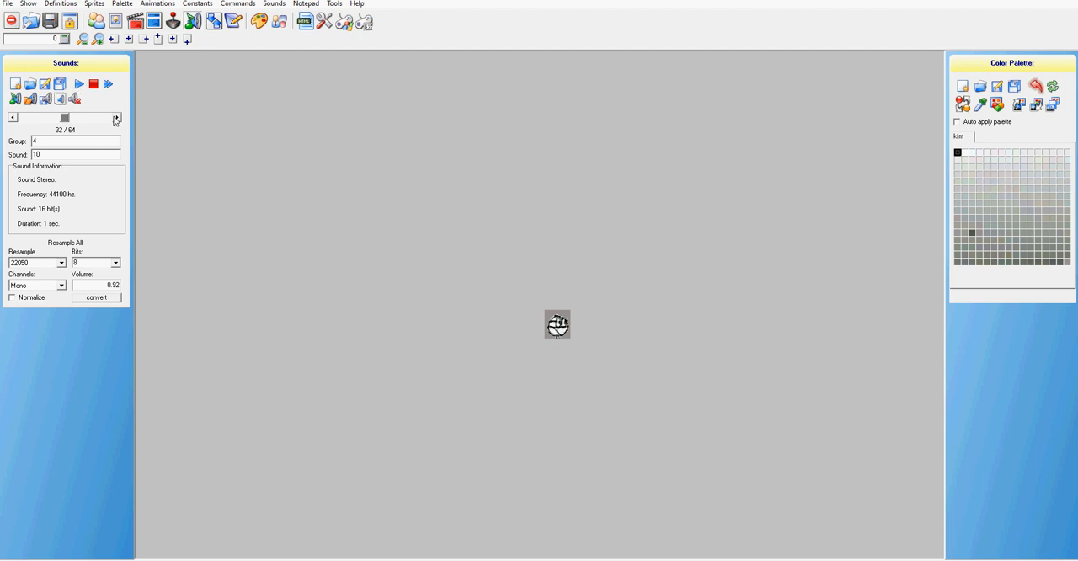
left_click(61, 105)
scroll(550, 262, "down", 8)
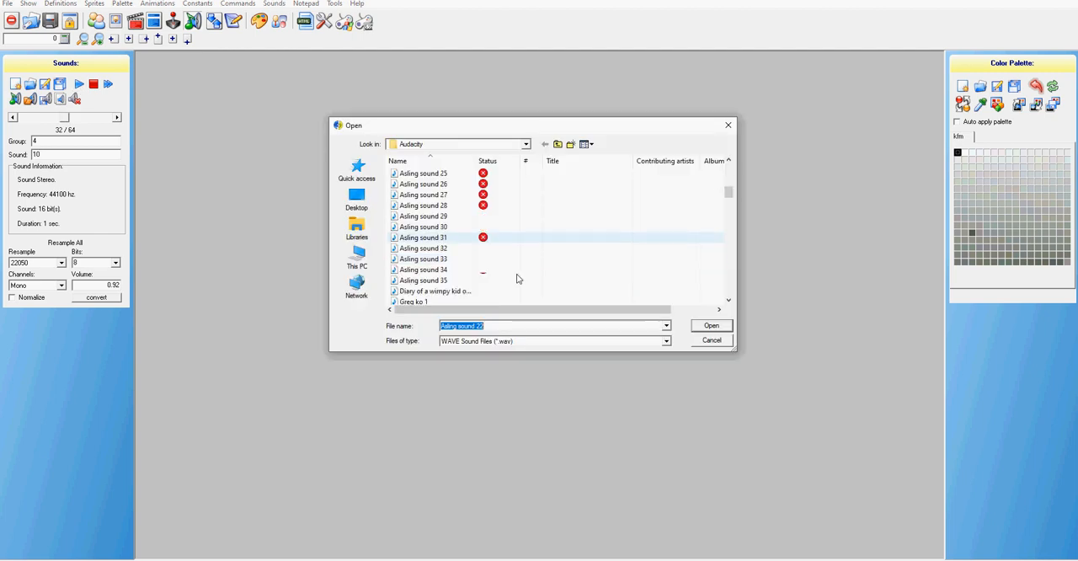
scroll(447, 206, "up", 1)
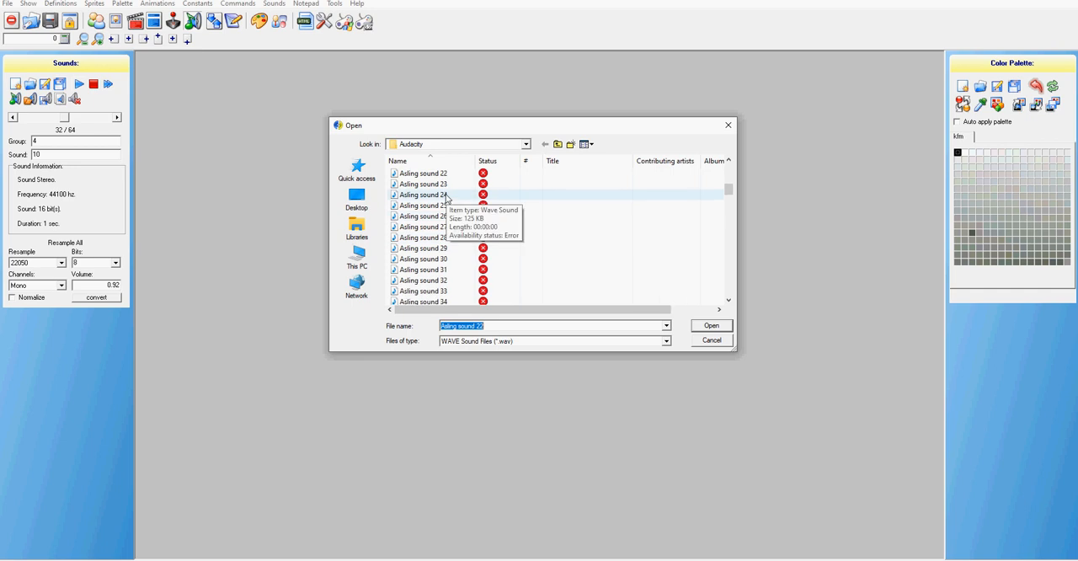
left_click(445, 183)
left_click(711, 326)
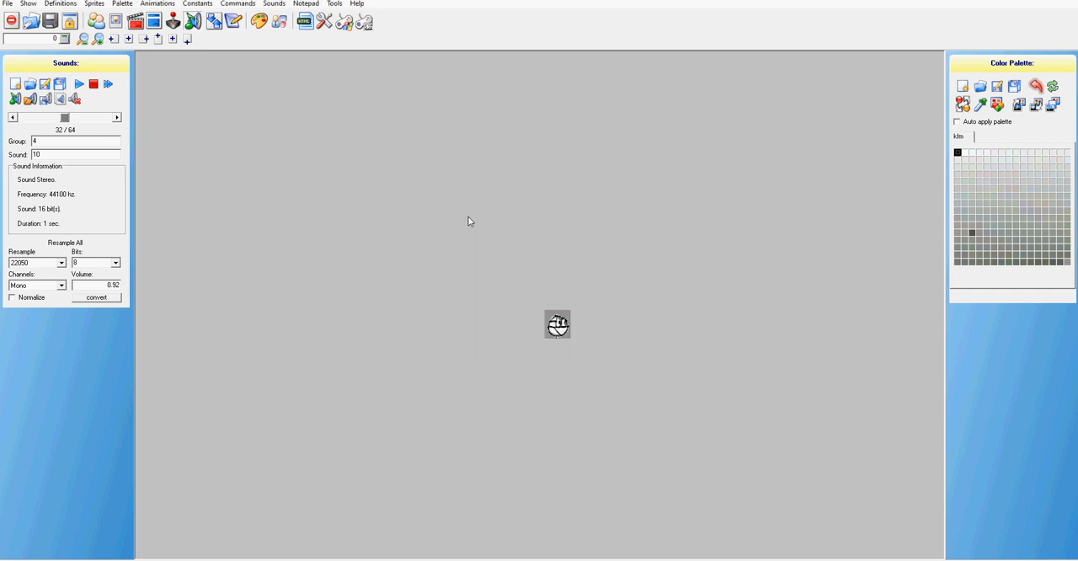
Skip ahead to group 10, sound 1 and replace its sound with the WAV file Asling sound 24
left_click(117, 118)
scroll(77, 119, "up", 1)
scroll(101, 117, "down", 1)
left_click(116, 117)
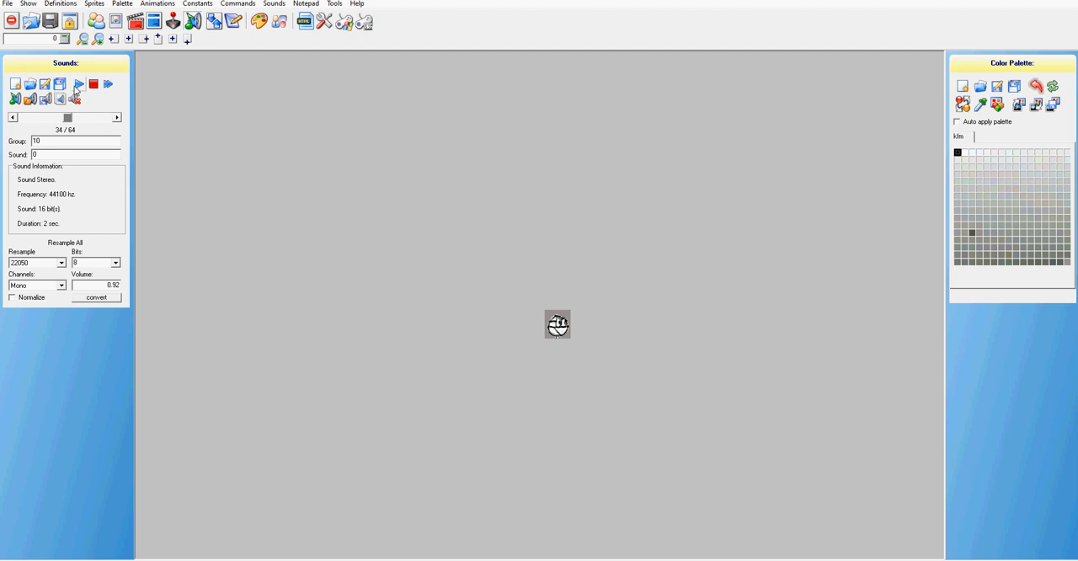
left_click(116, 118)
left_click(31, 100)
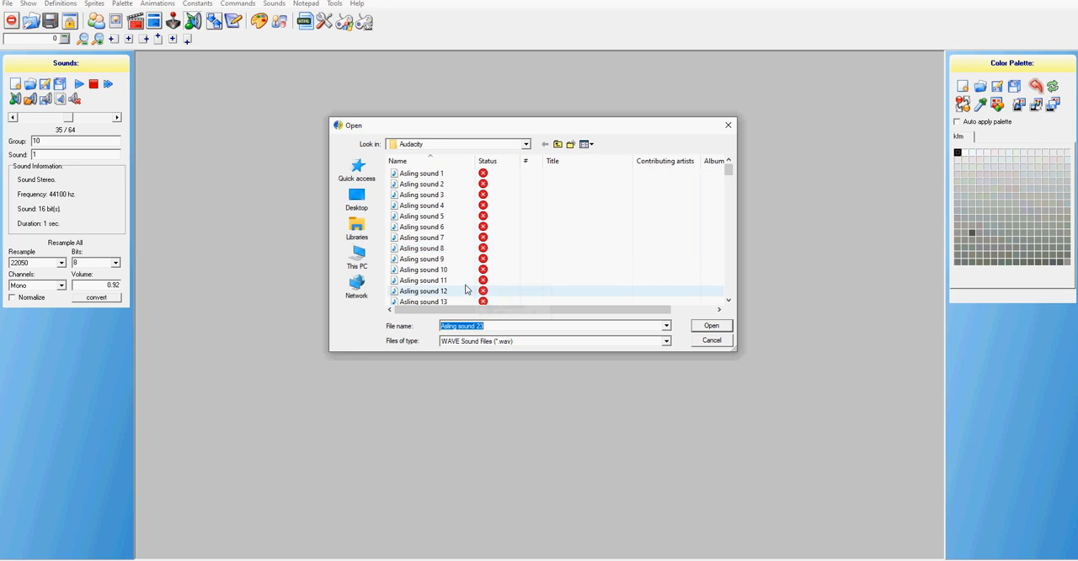
scroll(474, 291, "down", 1)
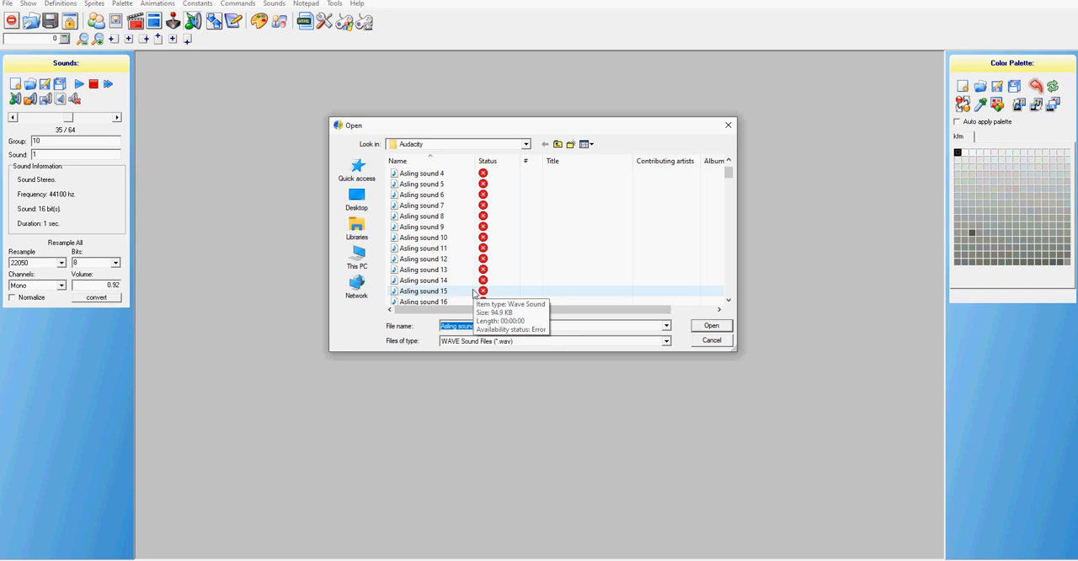
scroll(461, 251, "down", 2)
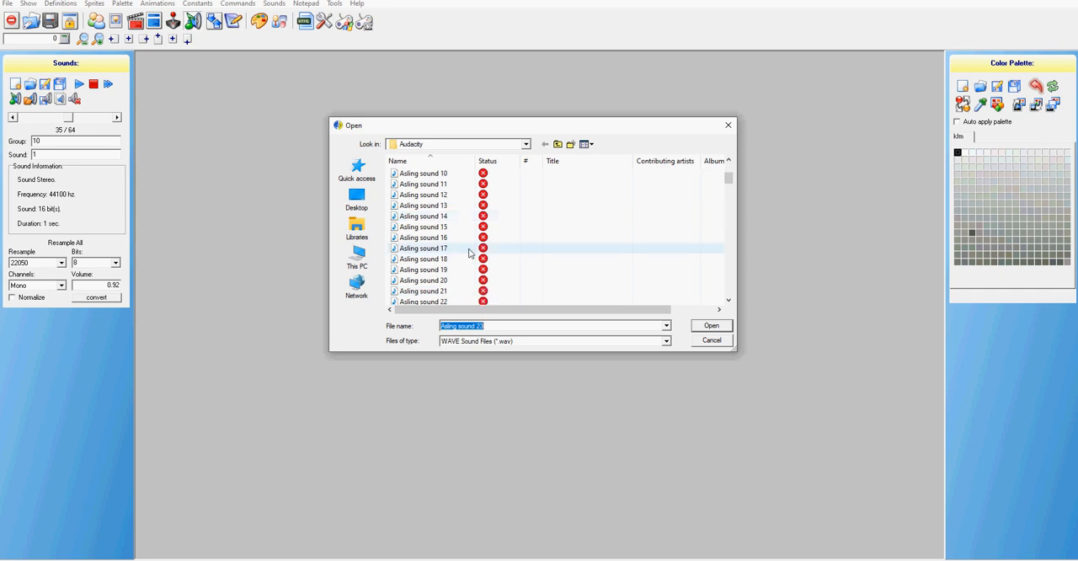
scroll(469, 252, "down", 3)
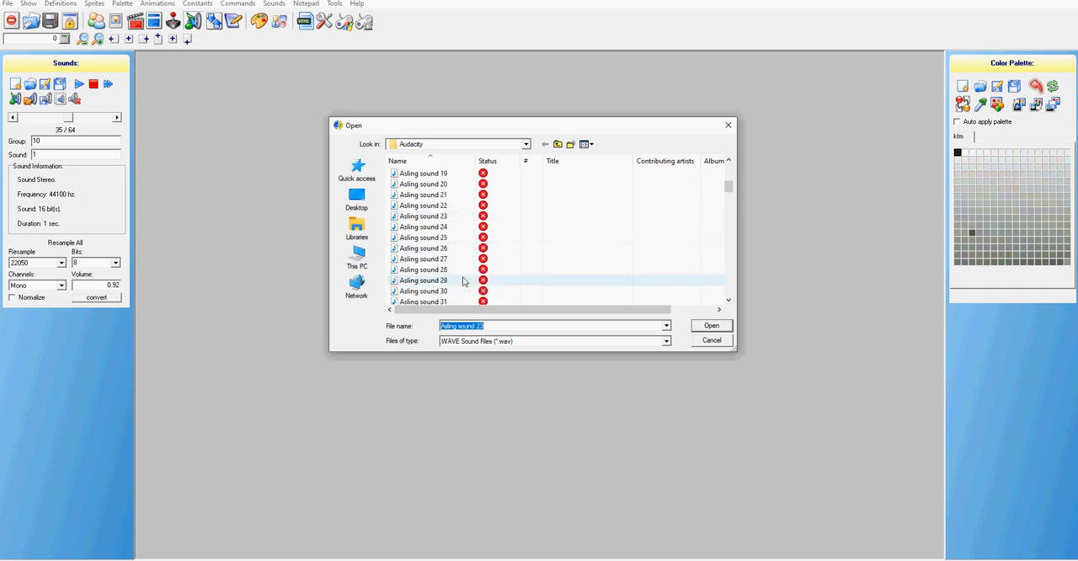
left_click(463, 226)
left_click(703, 325)
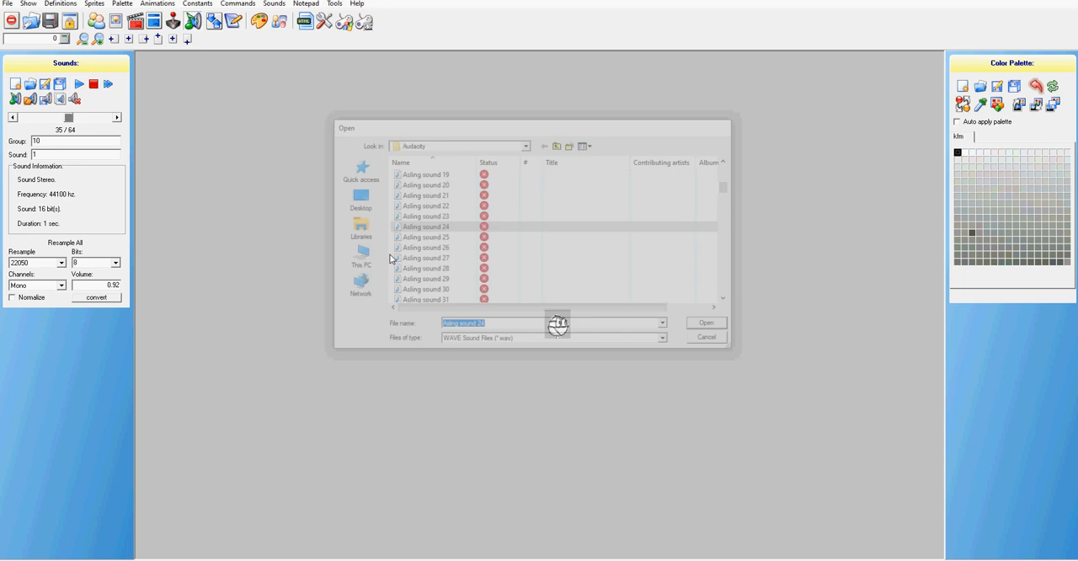
Replace the sound at group 10, sound 2 with the WAV file Asling sound 25
left_click(117, 118)
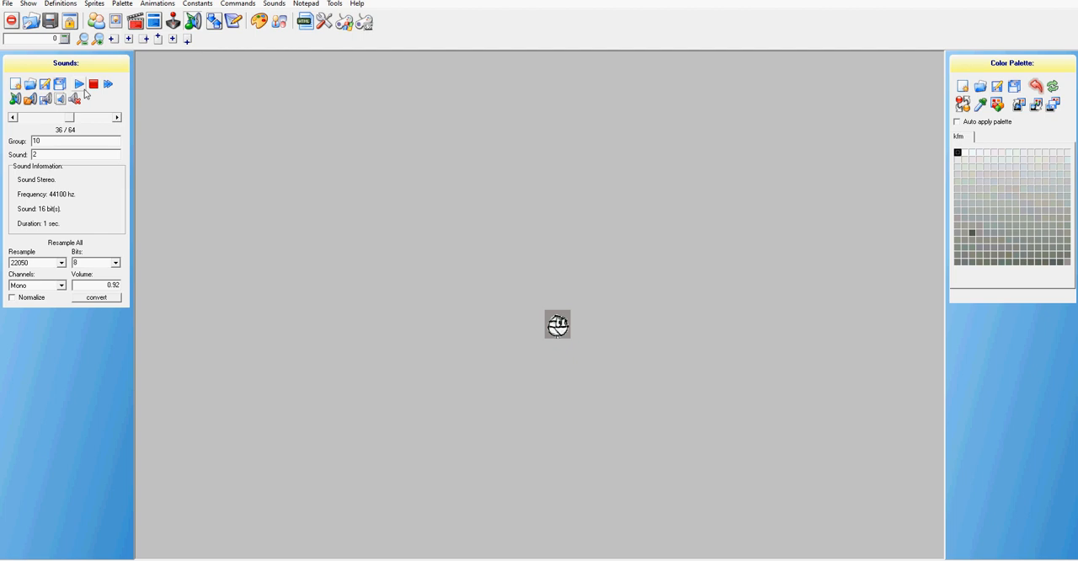
left_click(30, 101)
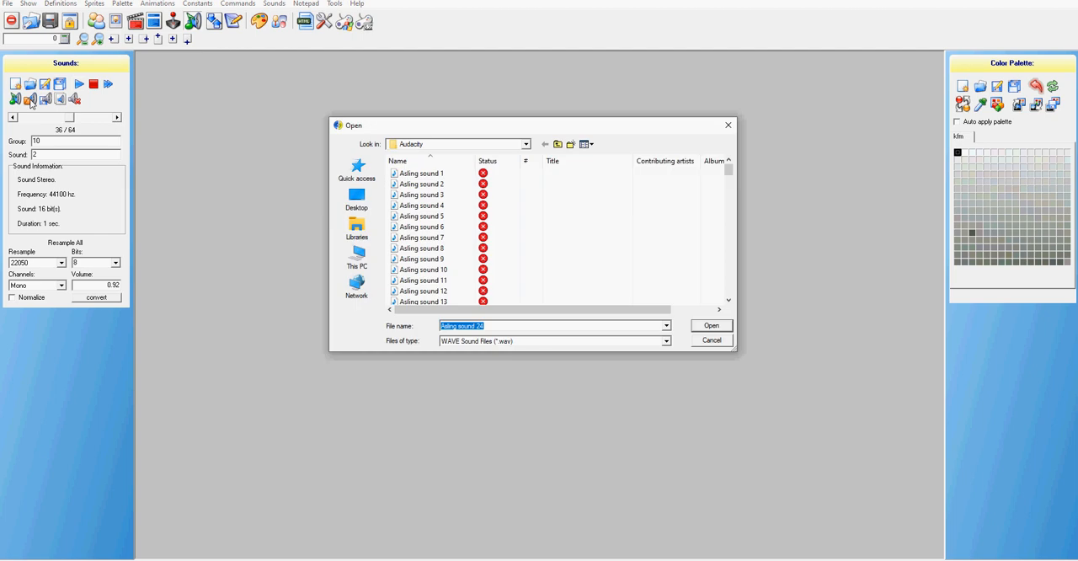
scroll(455, 253, "down", 6)
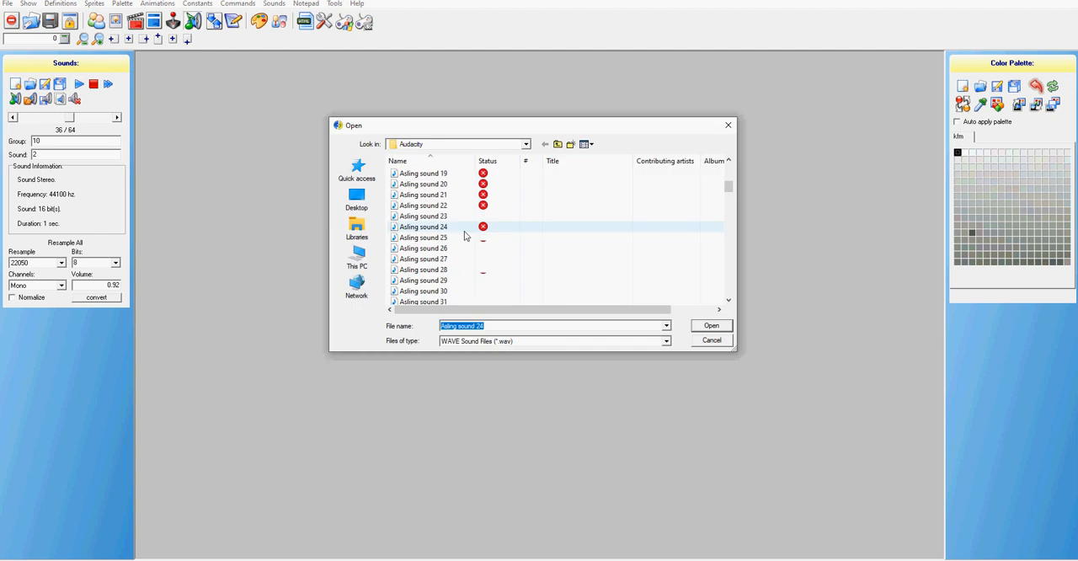
scroll(462, 253, "down", 2)
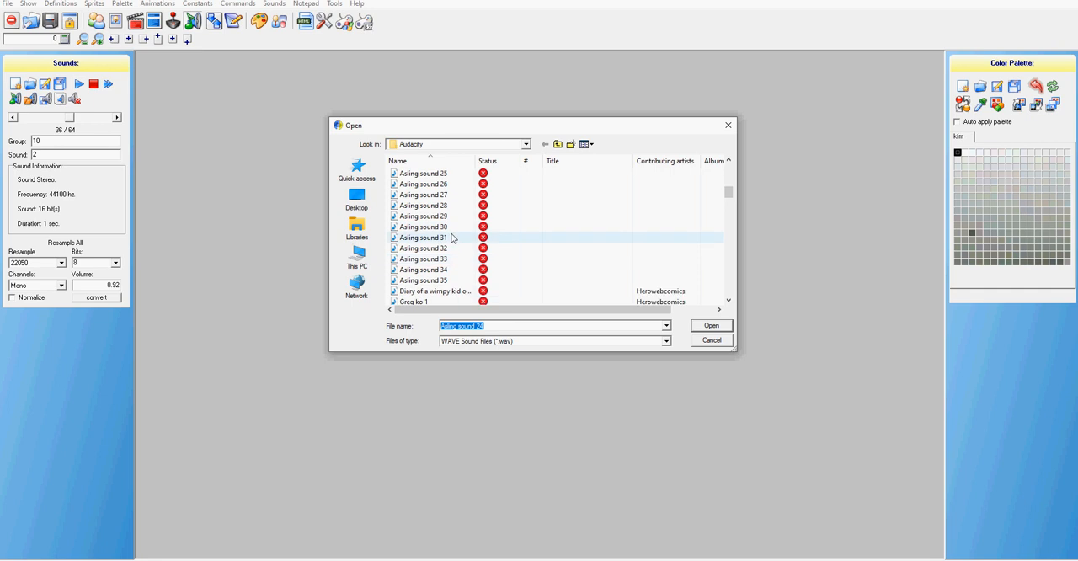
left_click(437, 173)
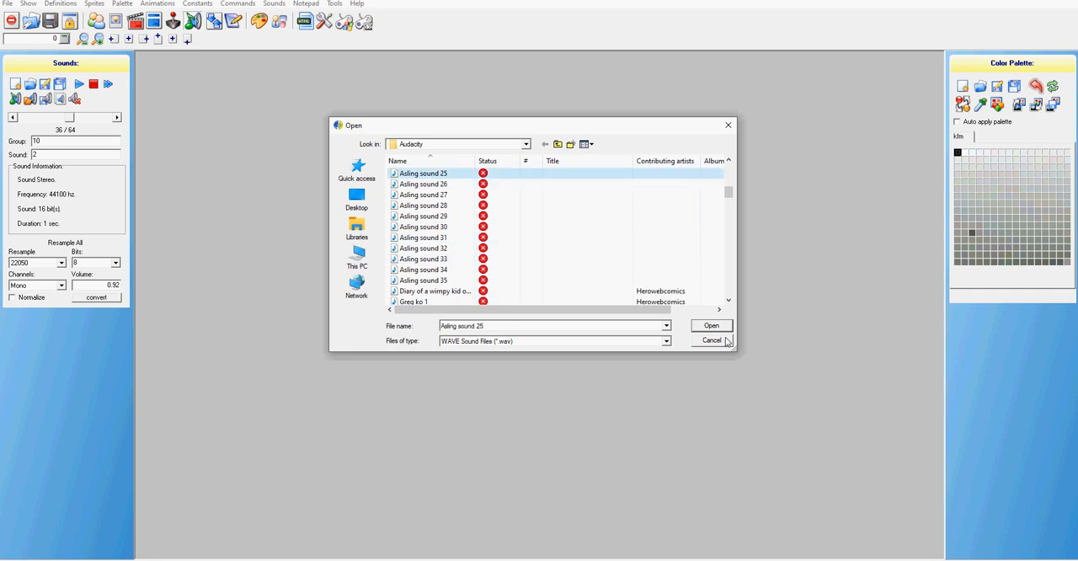
left_click(712, 341)
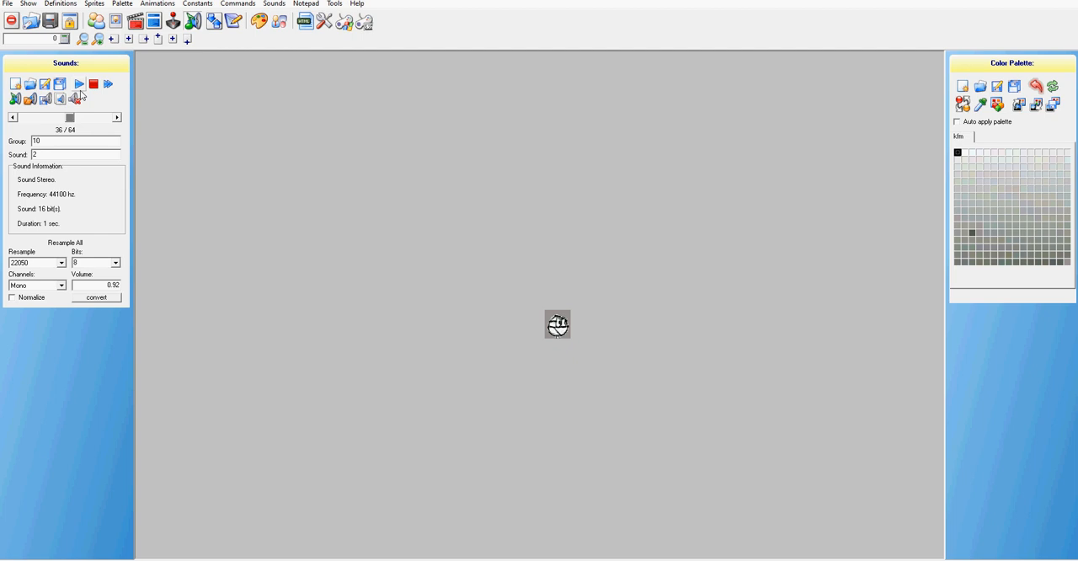
Look through the Audacity folder's WAV files for a replacement for group 11, sound 0, leaving without choosing one
left_click(117, 119)
left_click(30, 98)
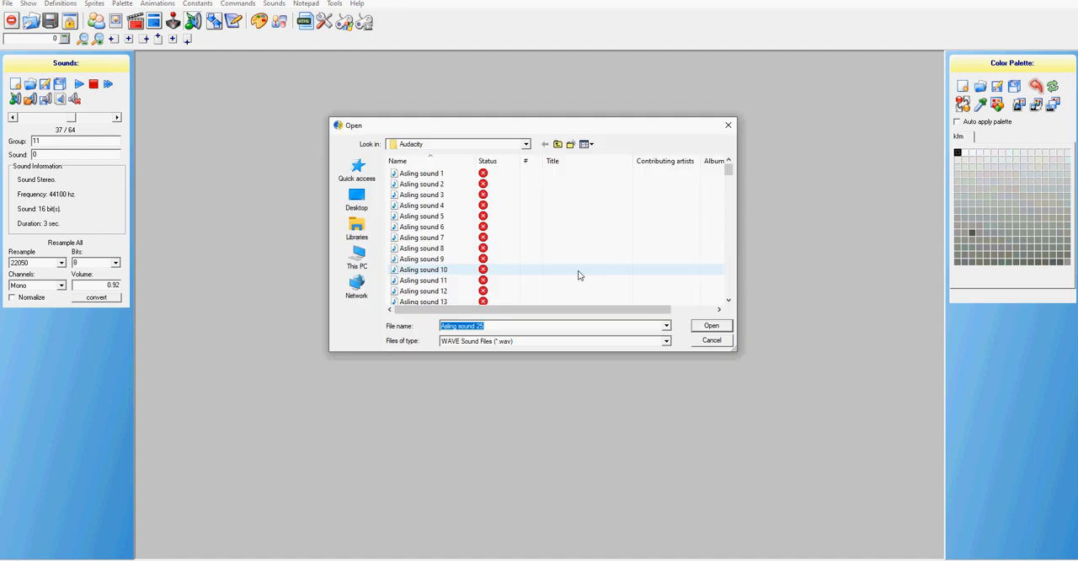
scroll(481, 249, "down", 3)
scroll(481, 249, "down", 5)
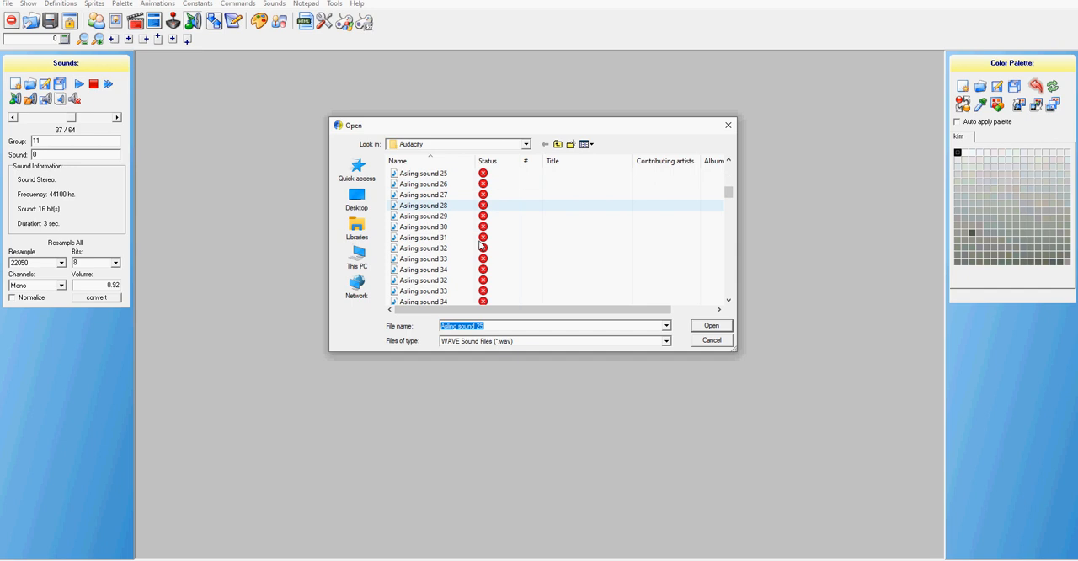
scroll(481, 244, "down", 5)
scroll(481, 244, "down", 5)
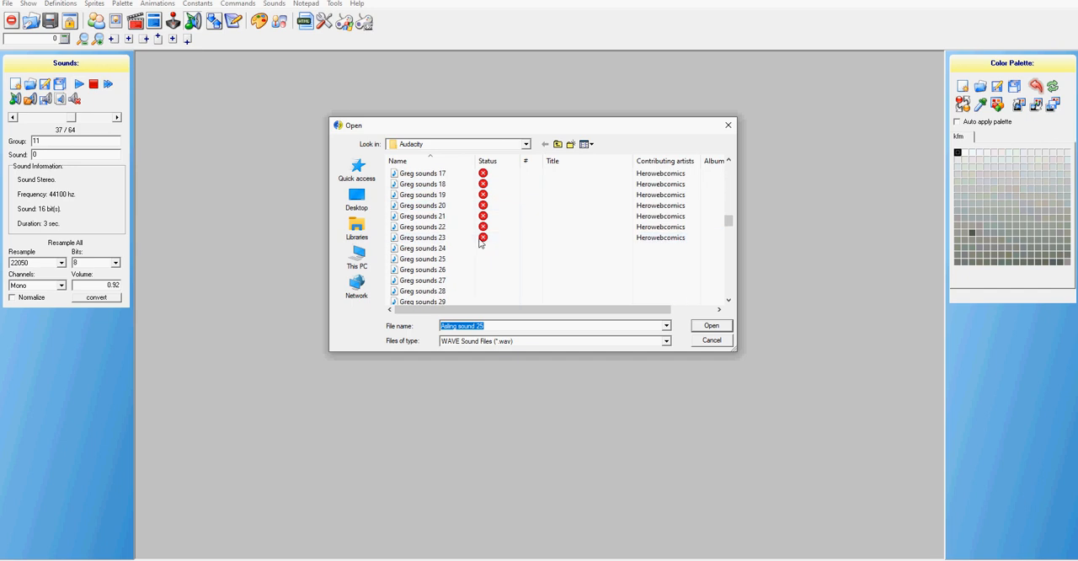
scroll(480, 243, "down", 3)
scroll(478, 242, "down", 10)
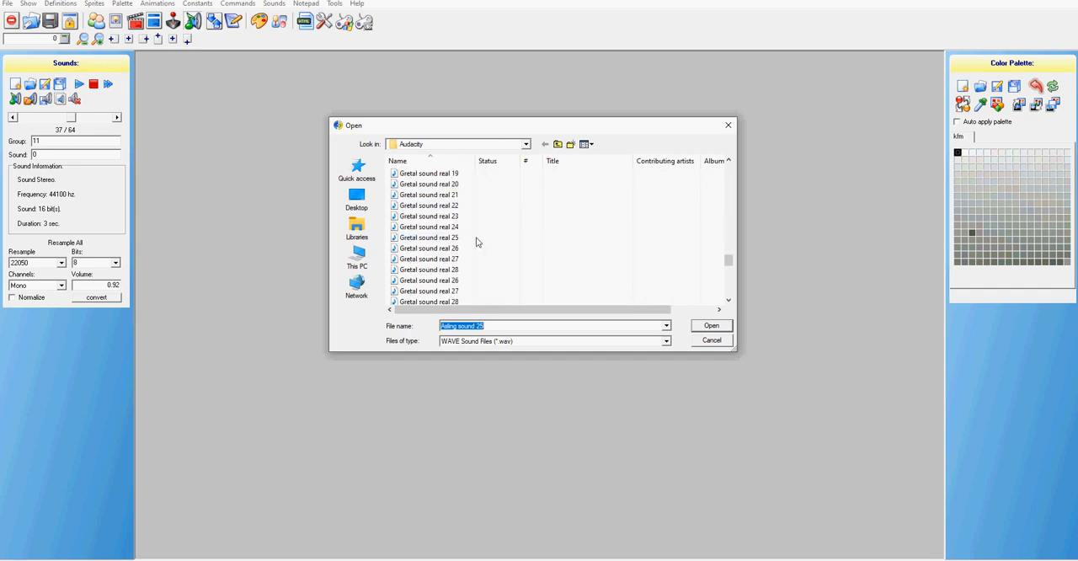
scroll(476, 242, "down", 5)
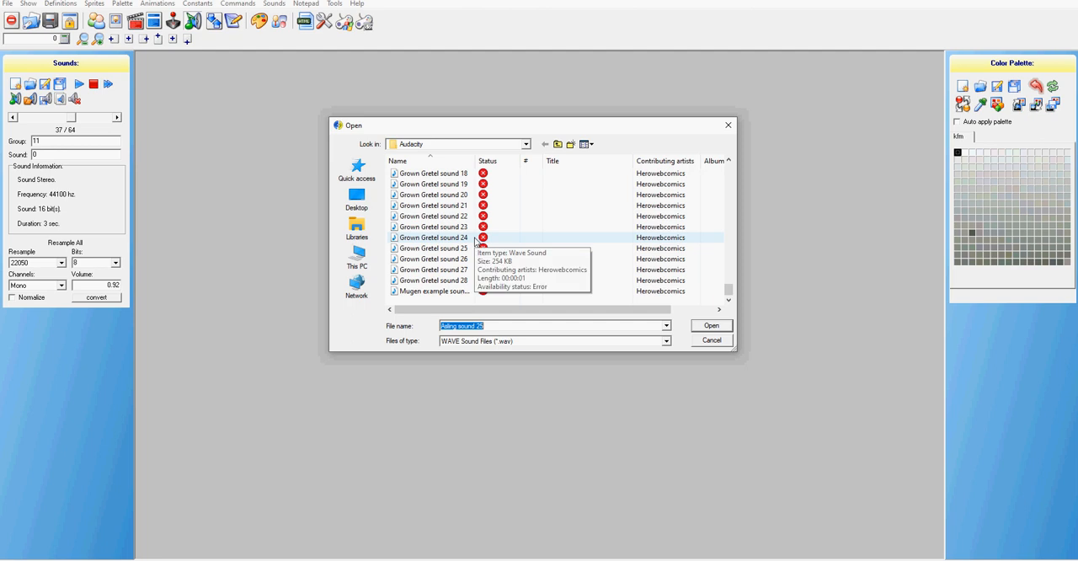
scroll(484, 267, "up", 5)
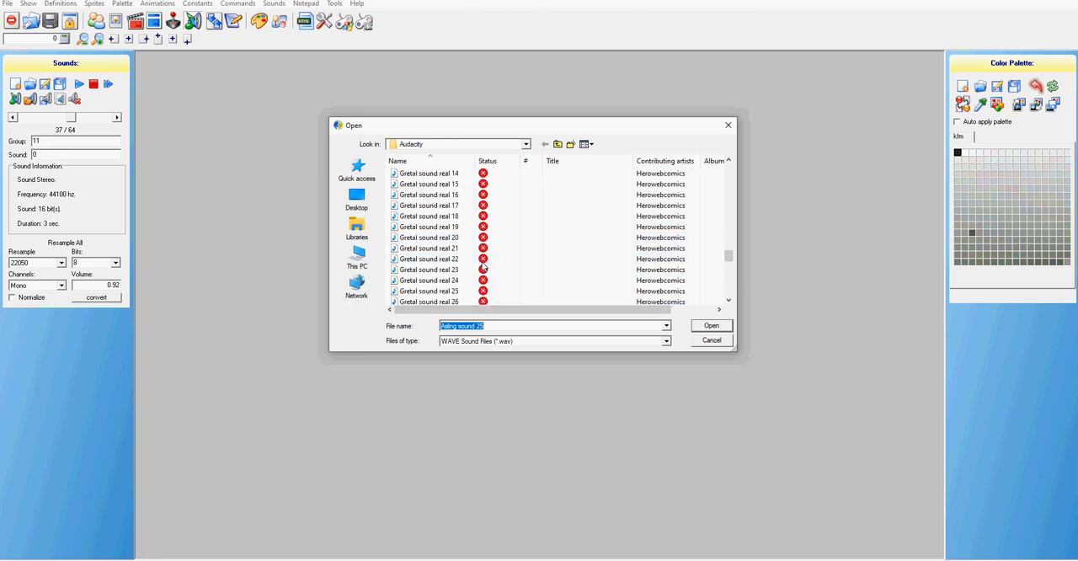
scroll(484, 267, "up", 5)
scroll(483, 267, "up", 5)
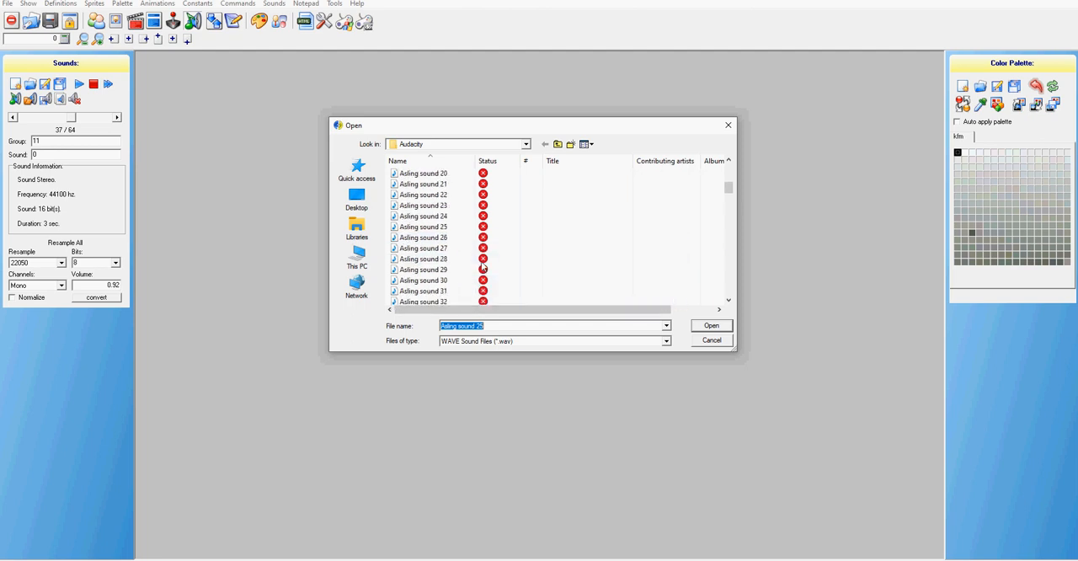
scroll(483, 267, "up", 5)
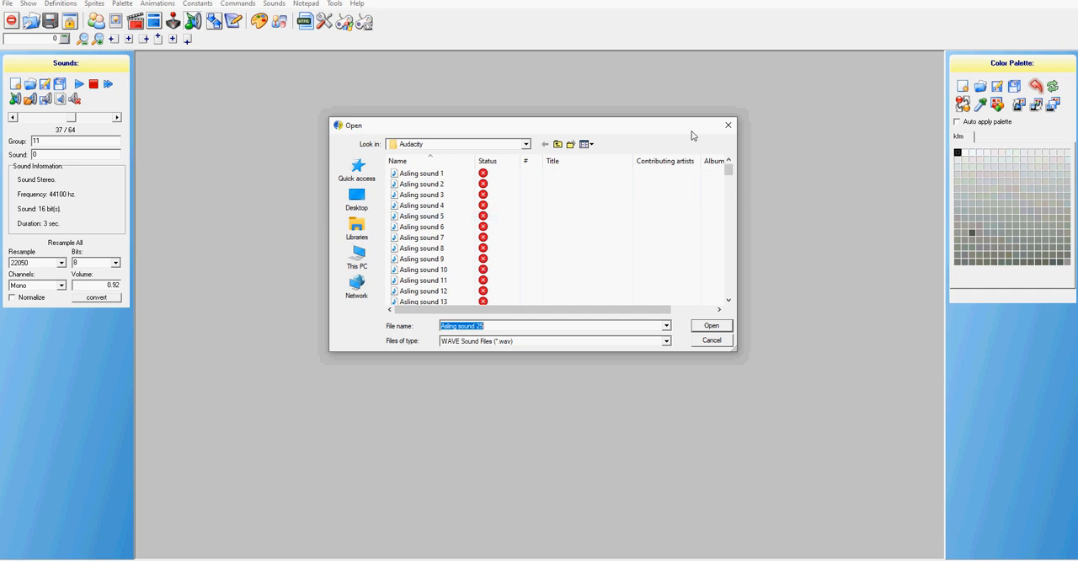
scroll(621, 210, "down", 6)
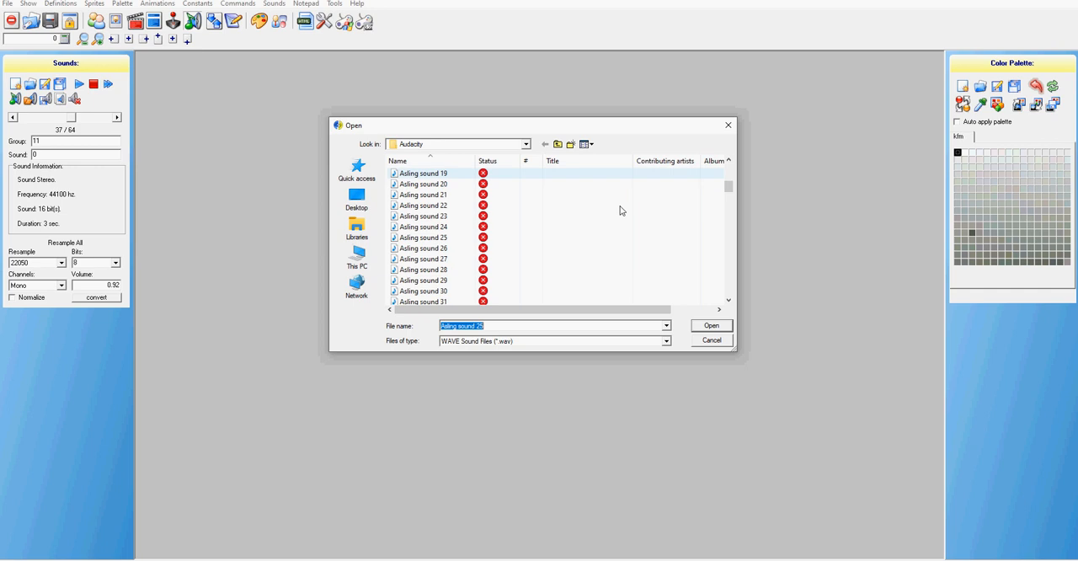
scroll(554, 201, "down", 5)
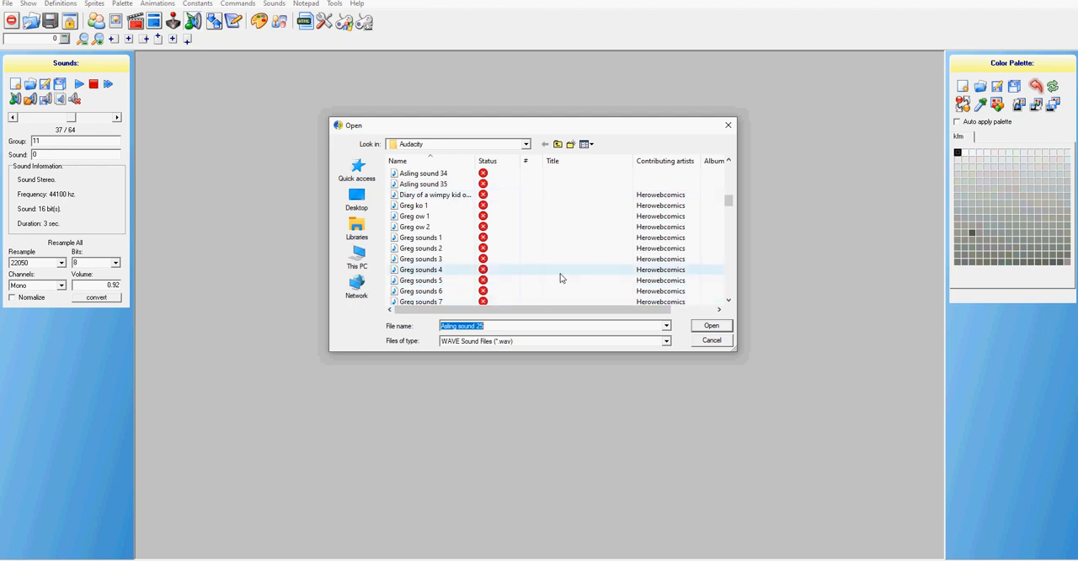
left_click(728, 128)
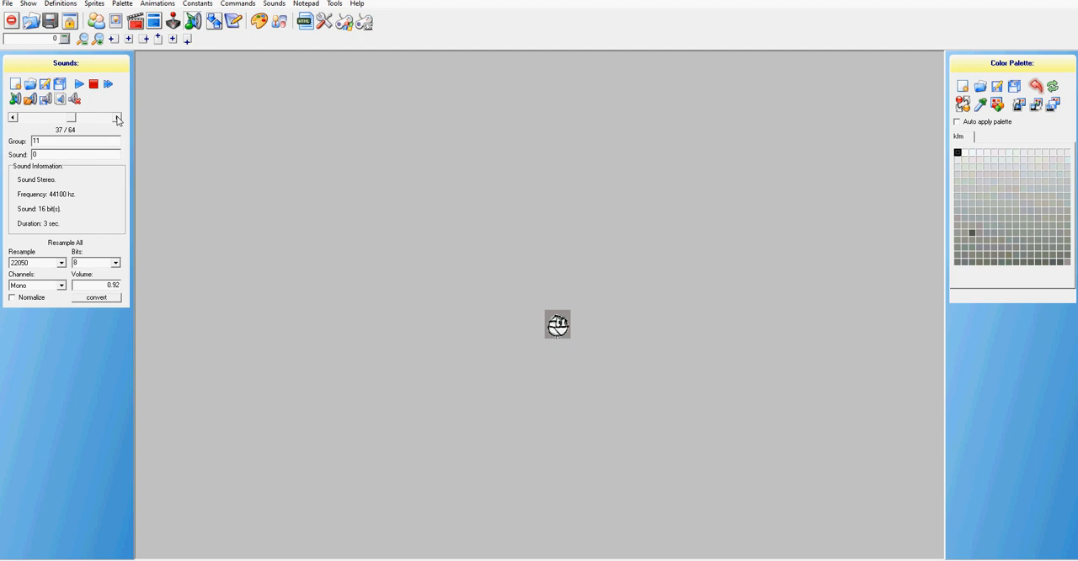
Step forward and back through the sounds around group 11, sound 0, ending at group 10, sound 1
left_click(117, 119)
left_click(117, 119)
left_click(12, 118)
left_click(12, 118)
left_click(13, 118)
left_click(12, 118)
left_click(12, 118)
left_click(13, 118)
left_click(13, 118)
key("Left")
left_click(12, 117)
left_click(13, 118)
left_click(117, 118)
left_click(117, 118)
key("Right")
left_click(117, 118)
key("Right")
key("Right")
Open the file chooser for replacing group 10, sound 1, and switch to the Audacity folder in File Explorer to find the Asling WAV files
left_click(30, 100)
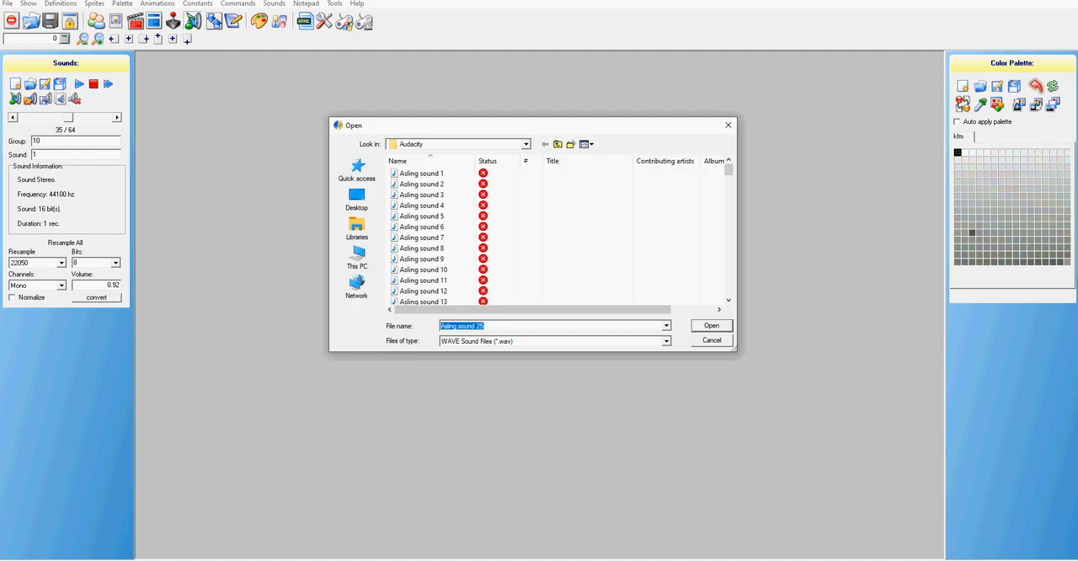
key("alt+Tab")
scroll(448, 250, "down", 1)
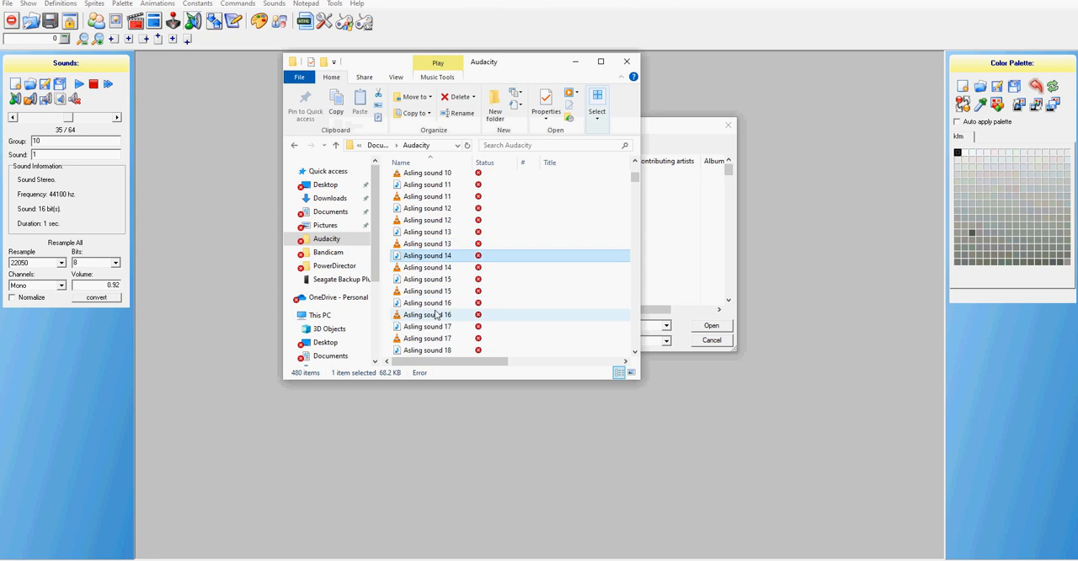
scroll(436, 314, "down", 2)
scroll(430, 286, "down", 7)
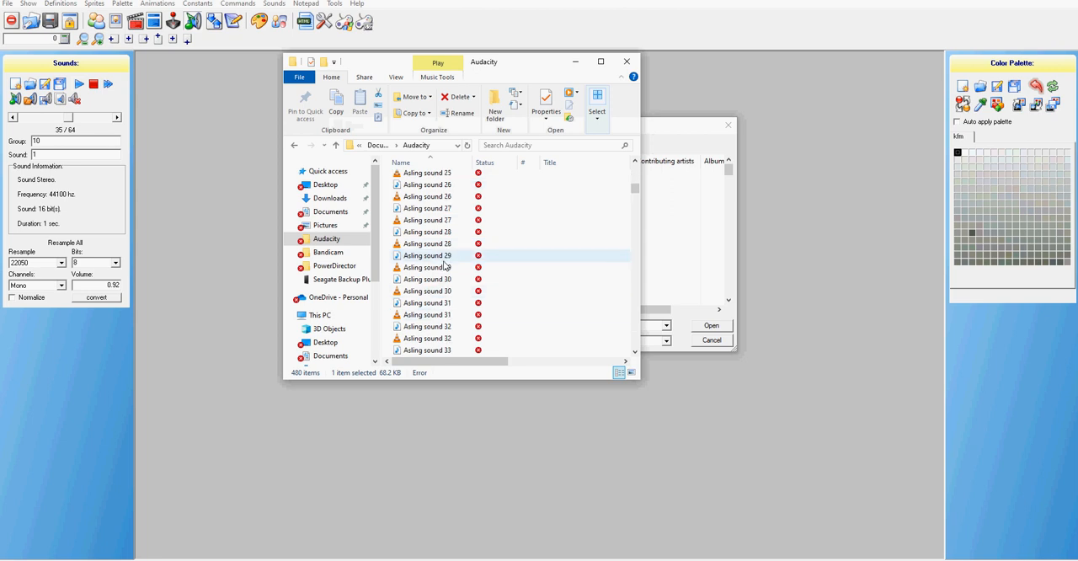
scroll(447, 266, "down", 4)
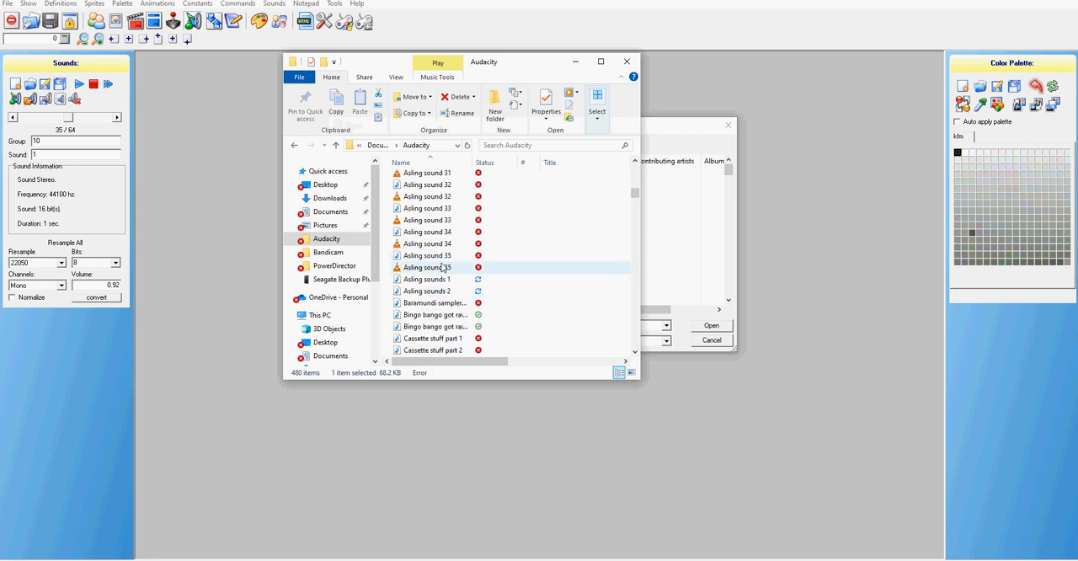
Preview the WAV files from Asling sound 32 to Asling sound 35 in the Audacity folder
left_click(444, 208)
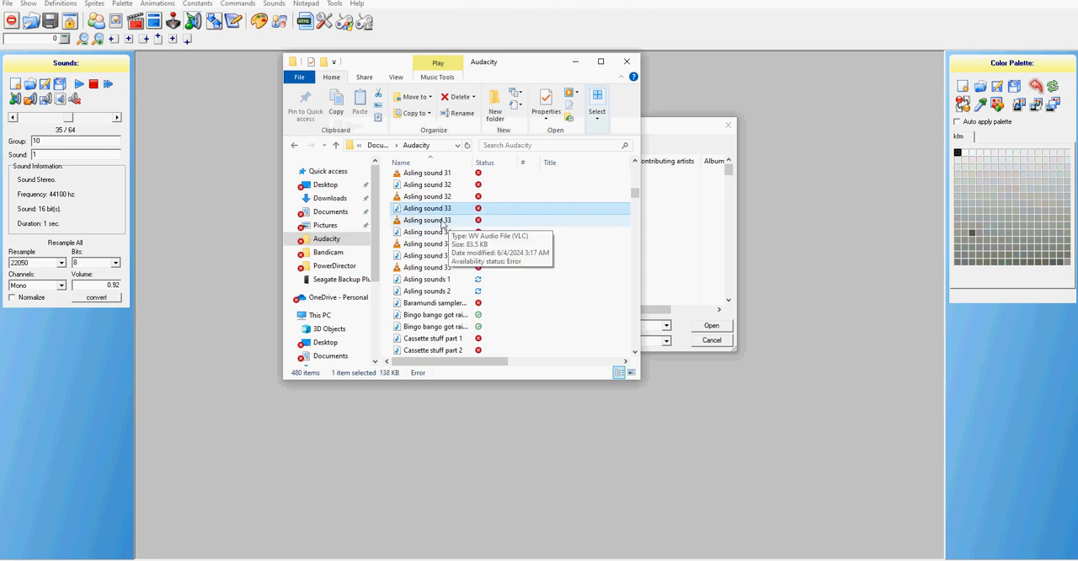
left_click(445, 186)
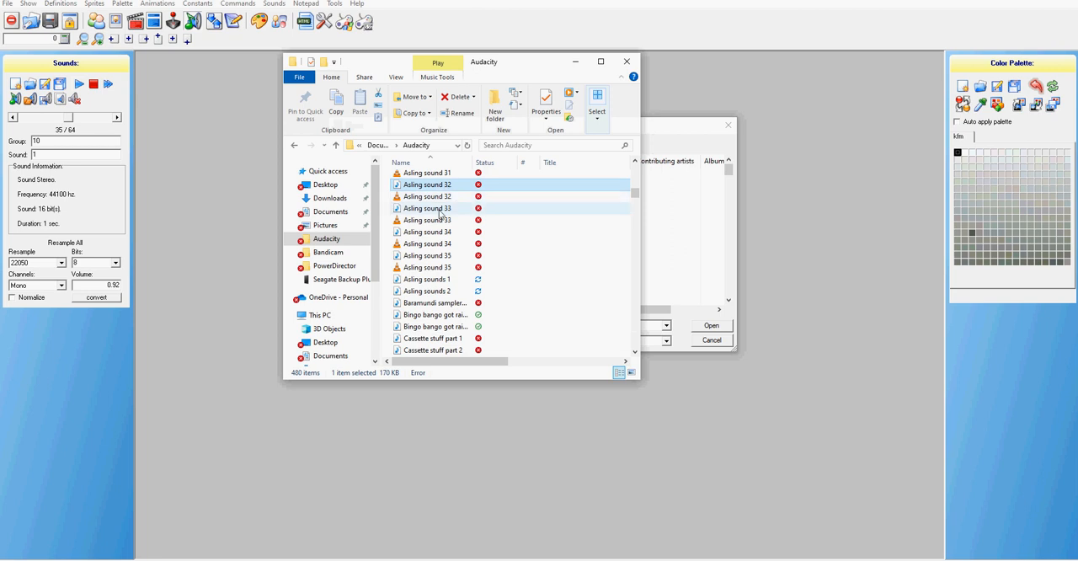
double_click(439, 211)
double_click(437, 235)
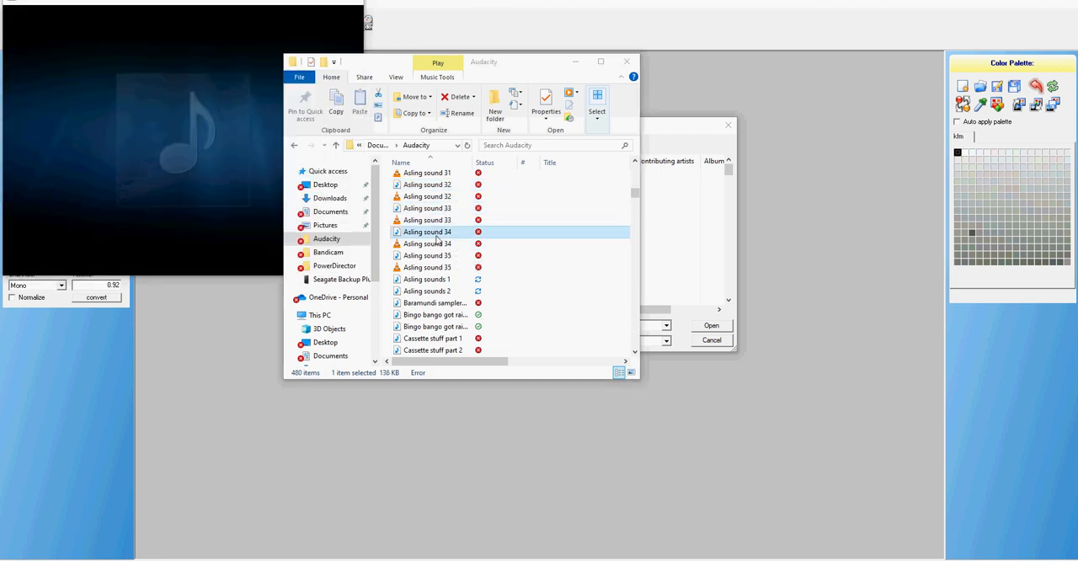
left_click(430, 257)
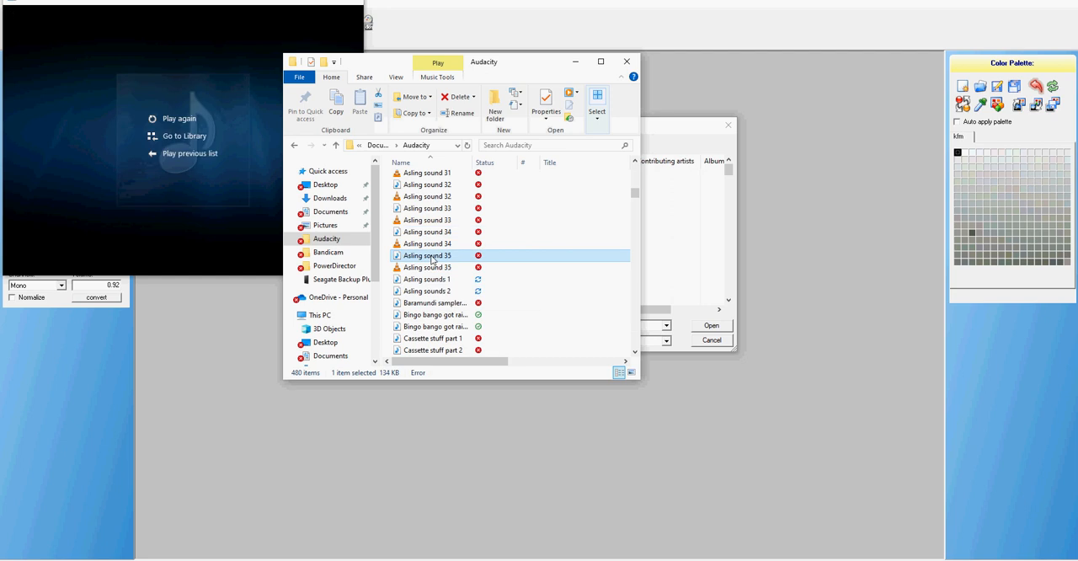
double_click(431, 258)
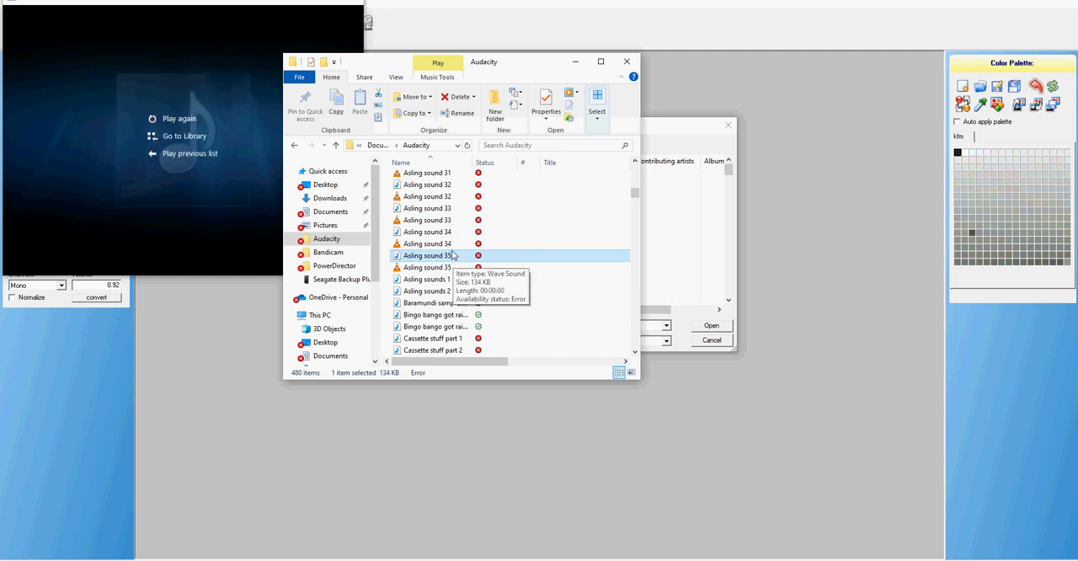
Preview the WAV files Asling sound 31, 32, 30 and 29 in the Audacity folder
scroll(436, 242, "up", 1)
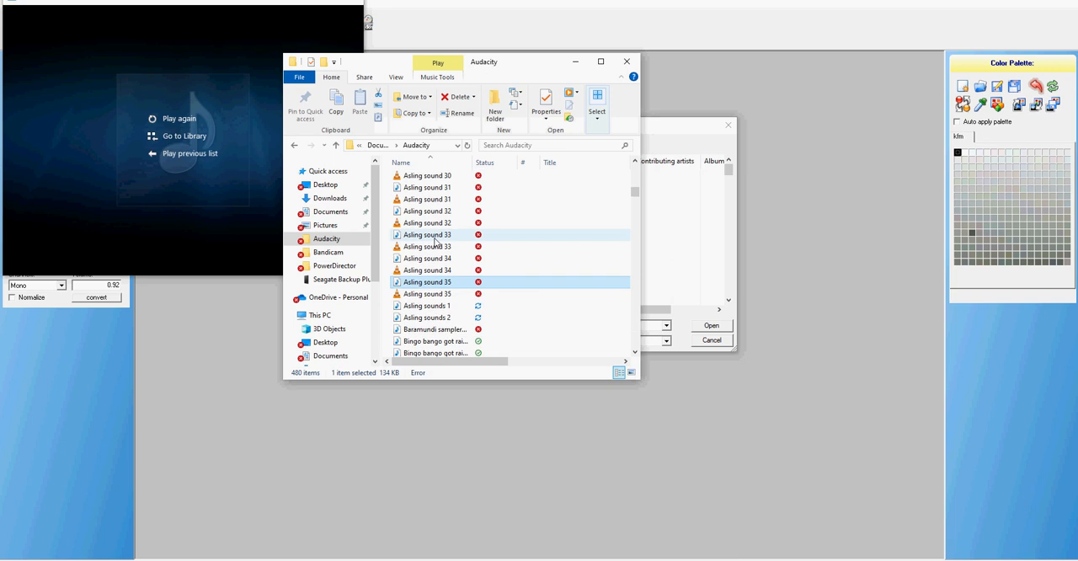
double_click(427, 188)
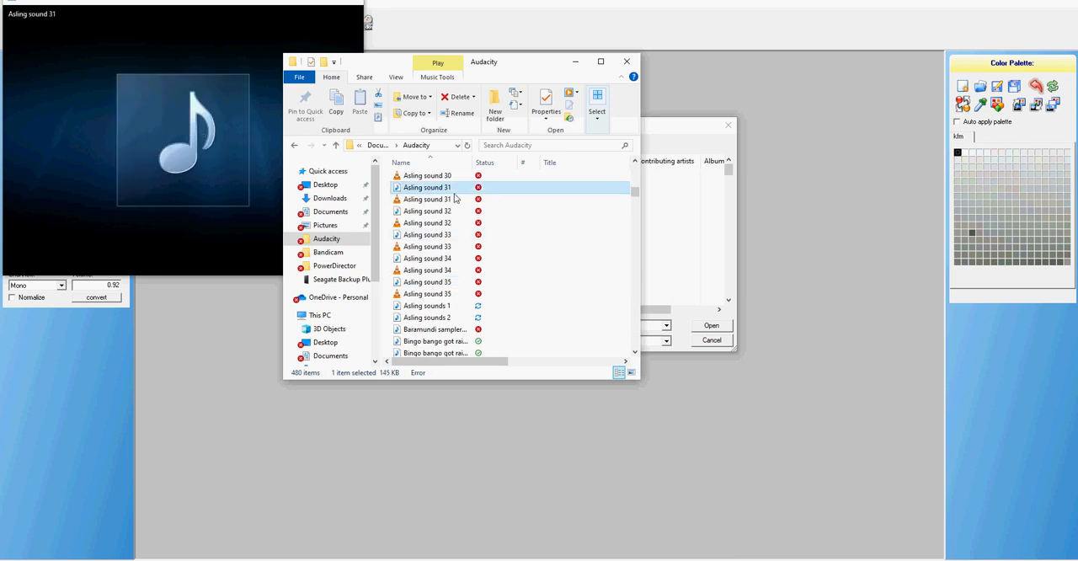
left_click(434, 211)
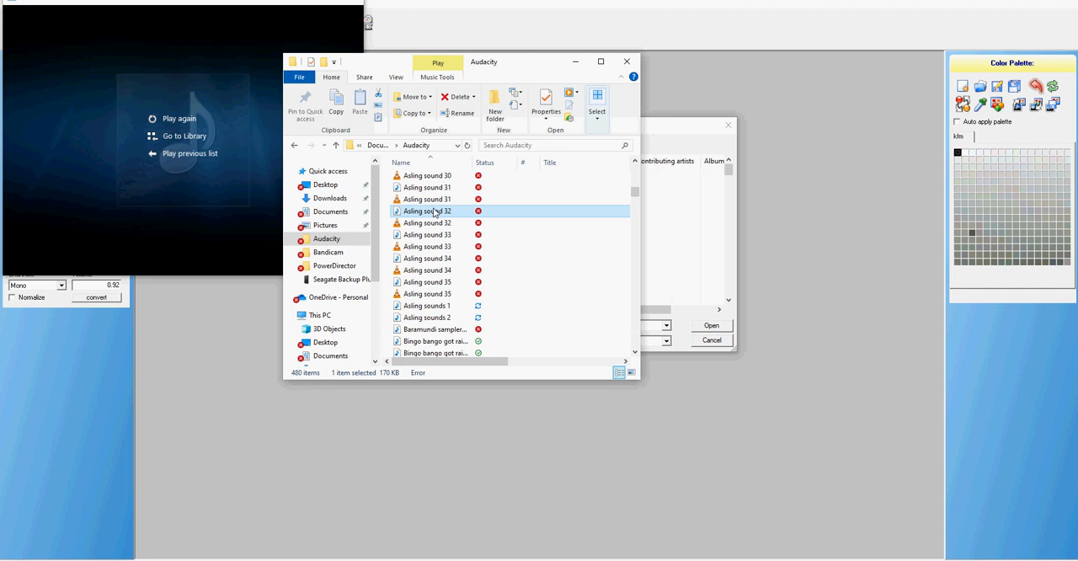
scroll(447, 225, "up", 1)
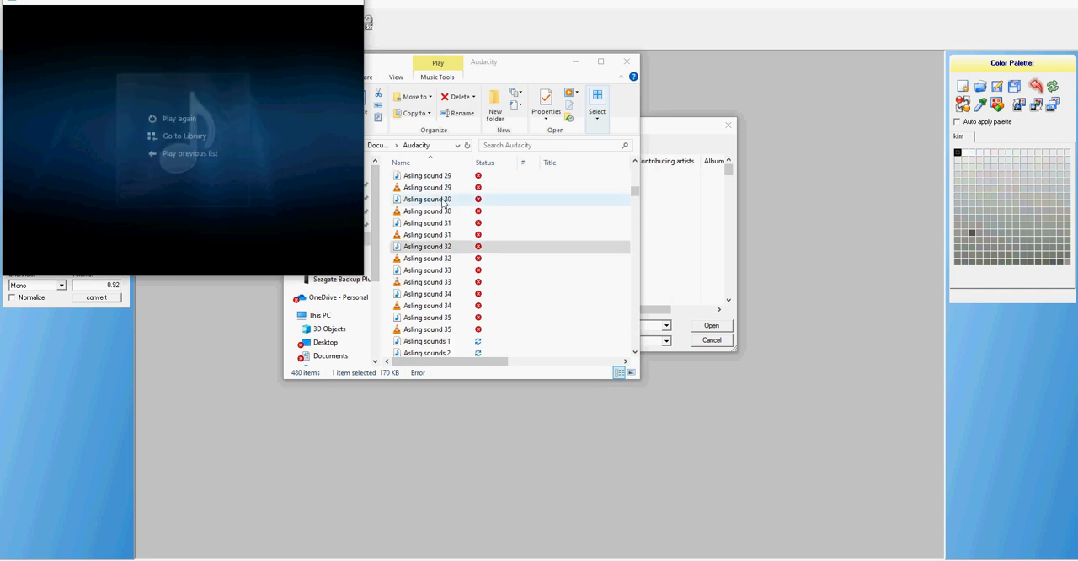
left_click(440, 200)
double_click(440, 202)
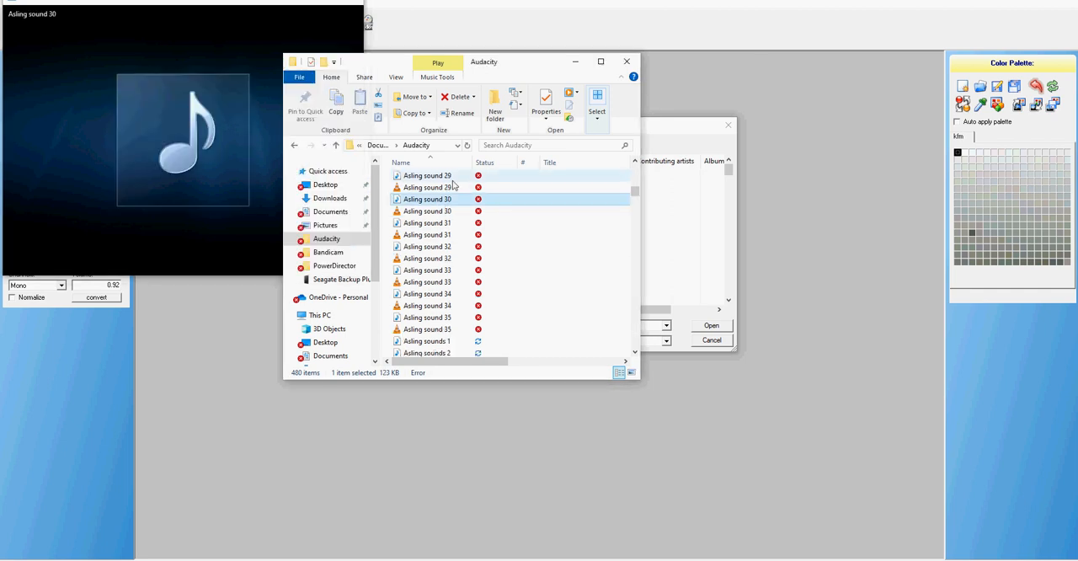
double_click(452, 178)
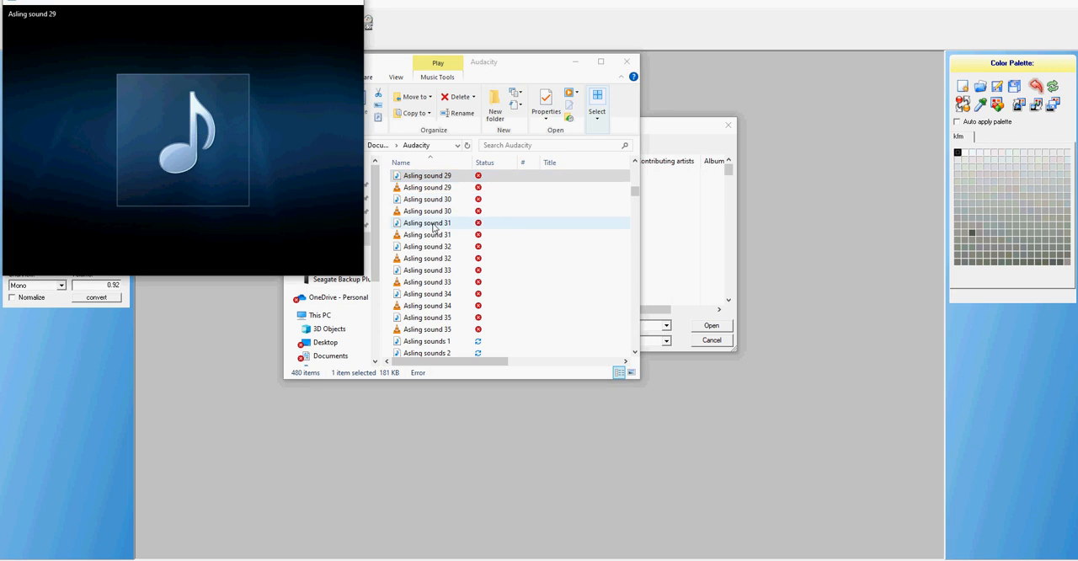
Preview the WAV files Asling sound 28, 26 and 27 in the Audacity folder
scroll(433, 196, "up", 1)
double_click(433, 190)
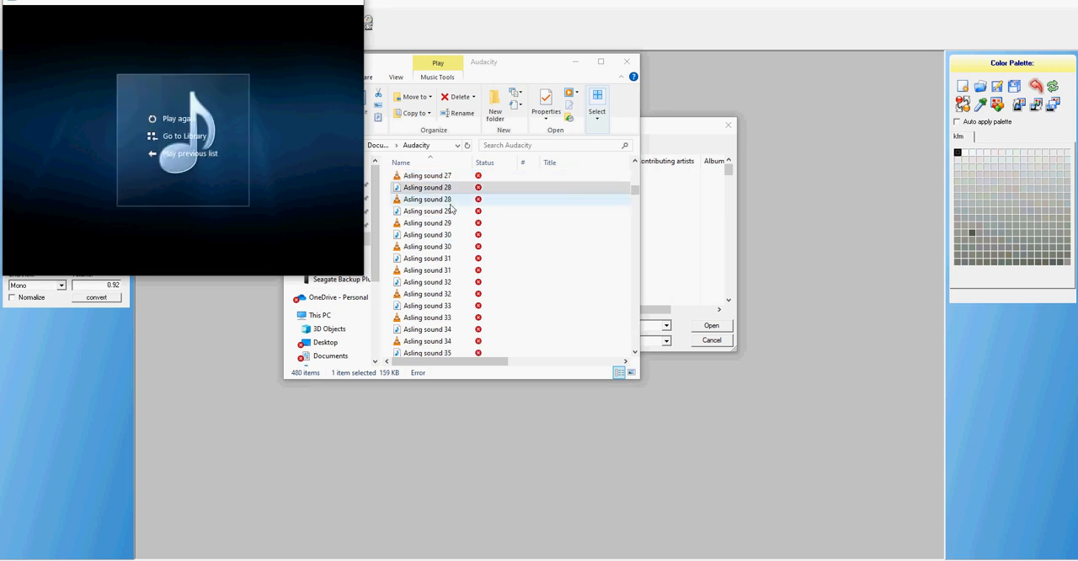
scroll(451, 207, "up", 1)
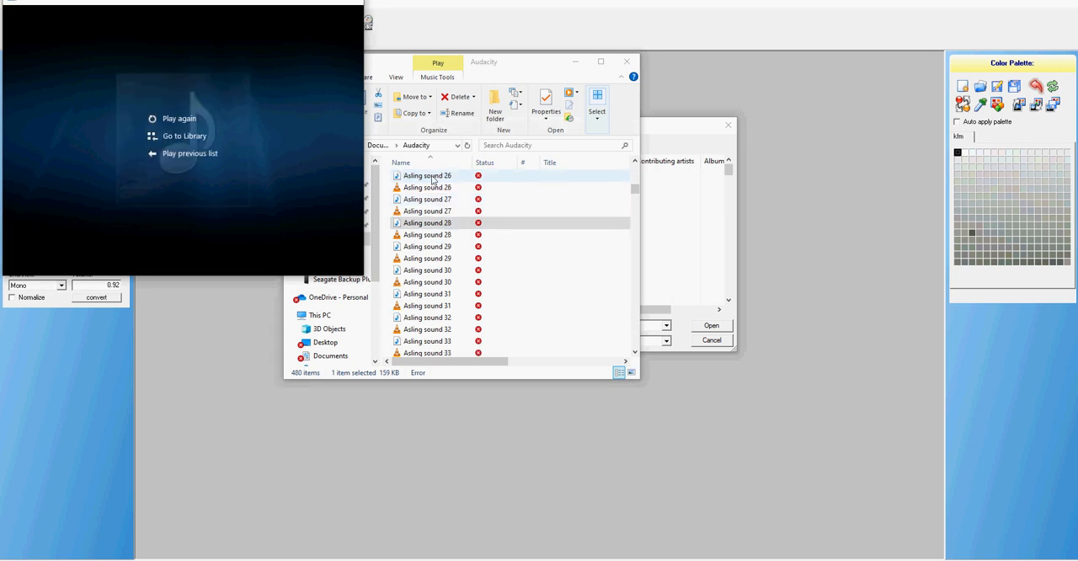
left_click(434, 178)
double_click(436, 177)
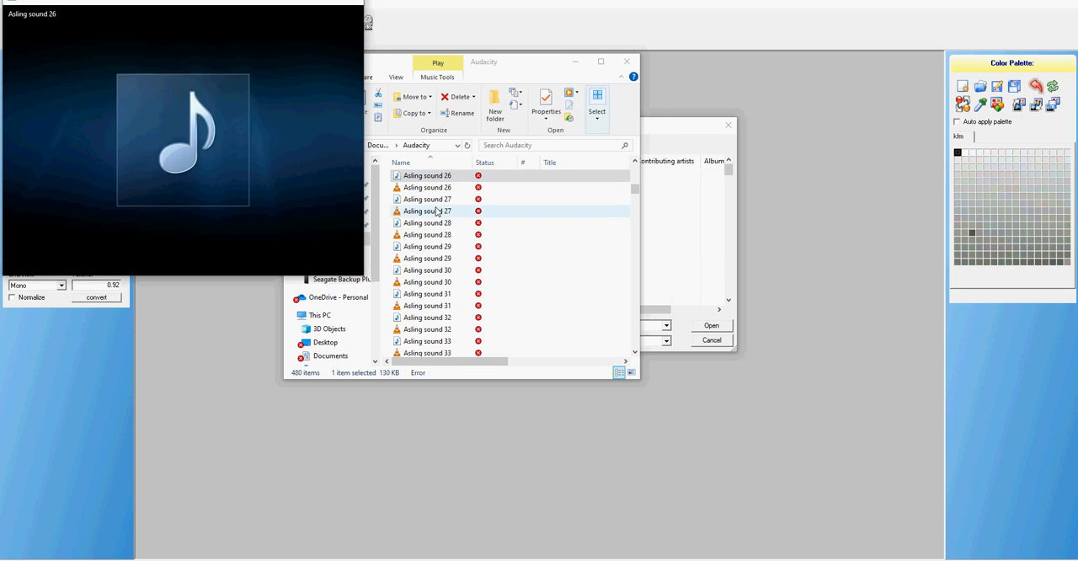
left_click(436, 199)
scroll(434, 185, "up", 1)
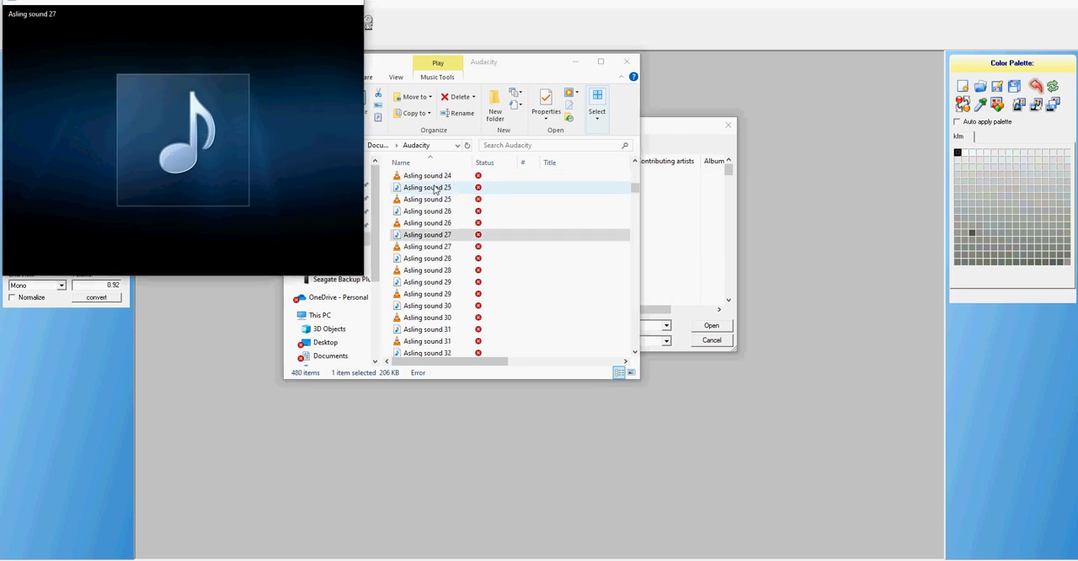
Preview the WAV files Asling sound 25, 23, 22, 20 and 19 in the Audacity folder
left_click(435, 188)
scroll(432, 208, "up", 2)
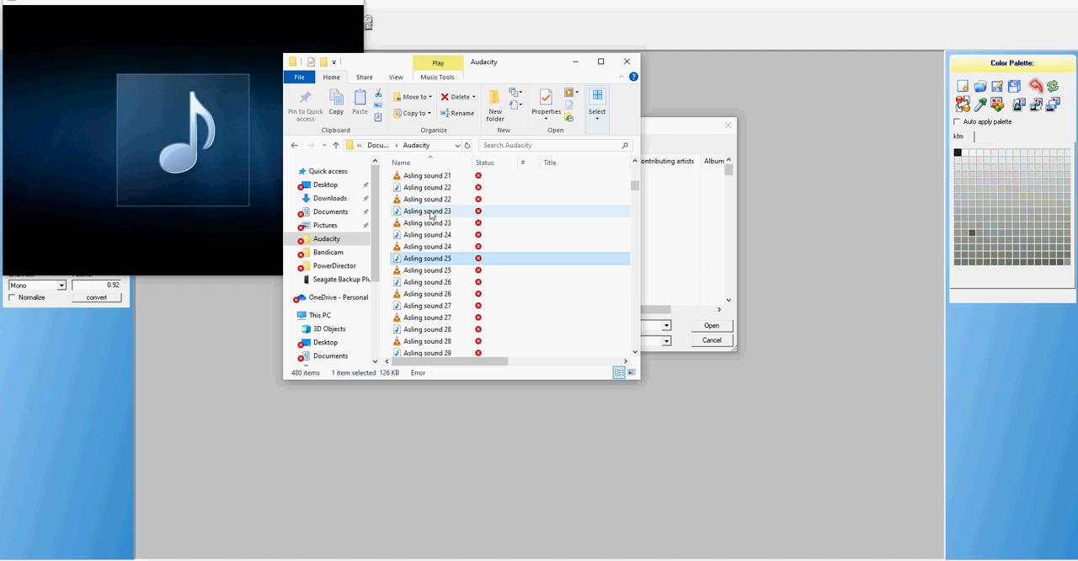
double_click(431, 212)
double_click(458, 189)
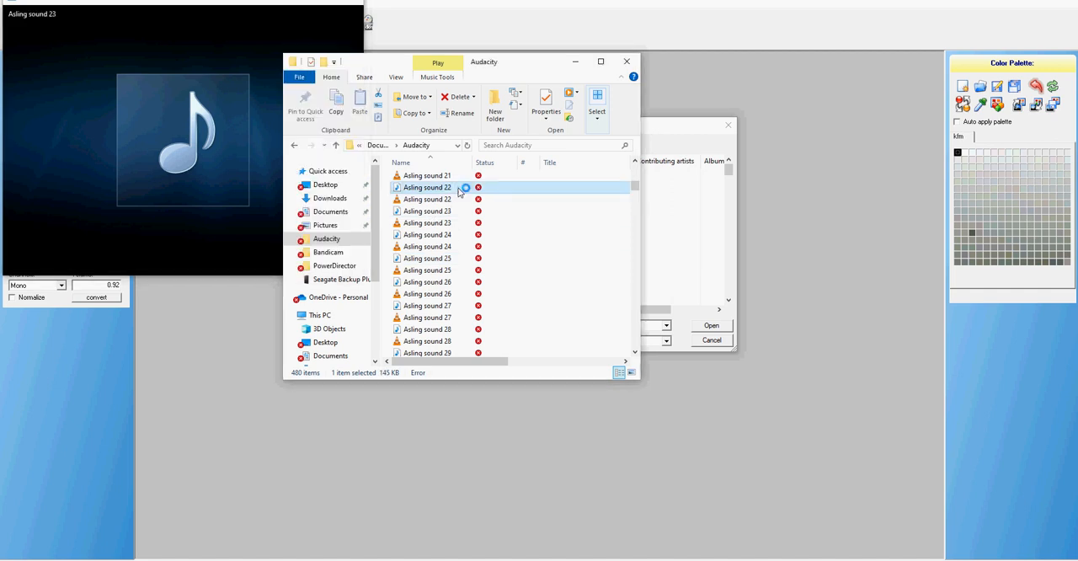
scroll(427, 219, "up", 2)
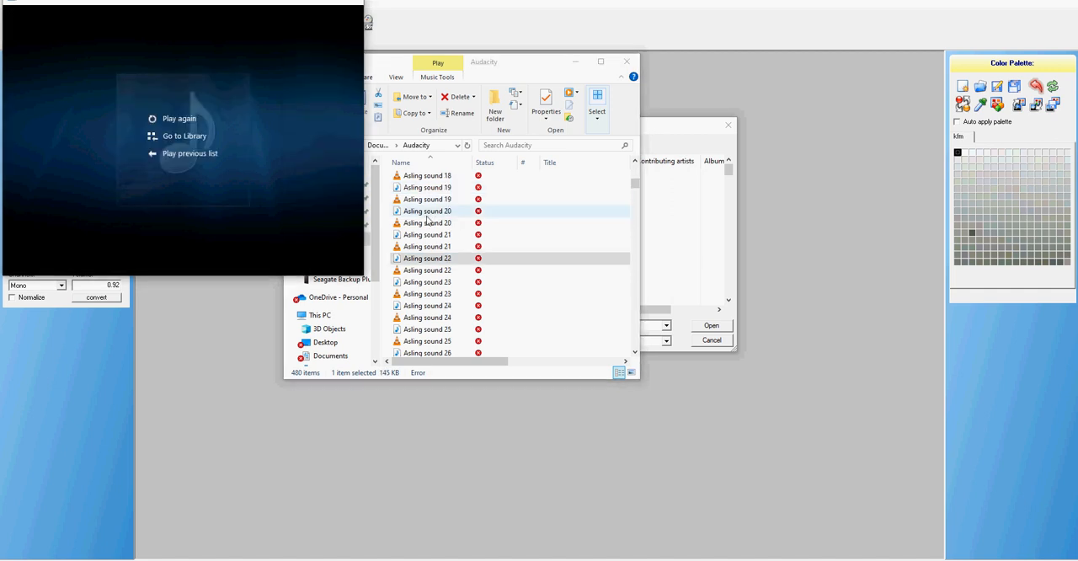
left_click(427, 212)
double_click(450, 190)
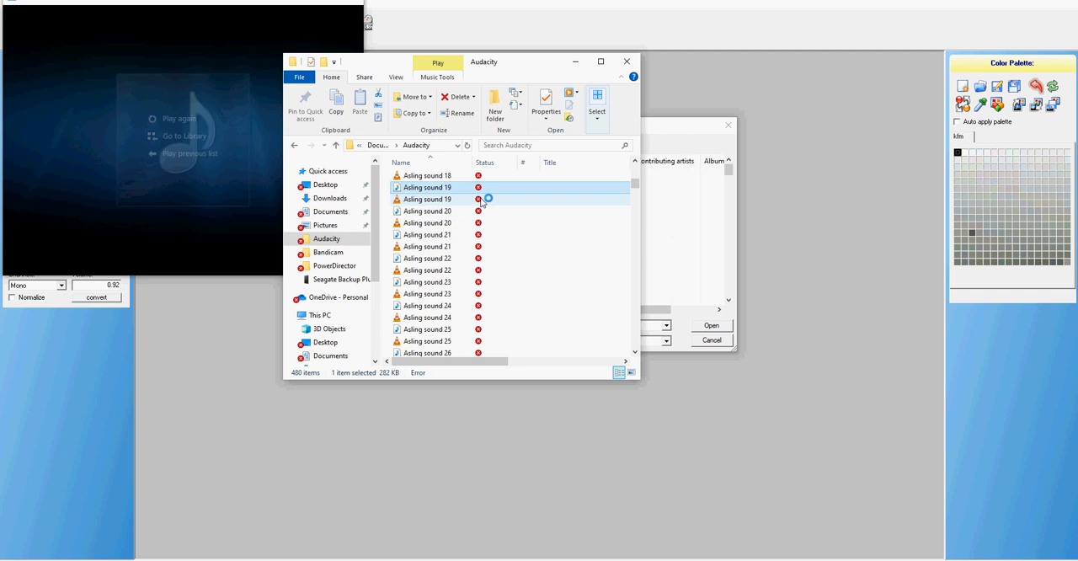
Preview the WAV files Asling sound 35, 34 and 33 in the Audacity folder and close the media player
scroll(455, 283, "down", 3)
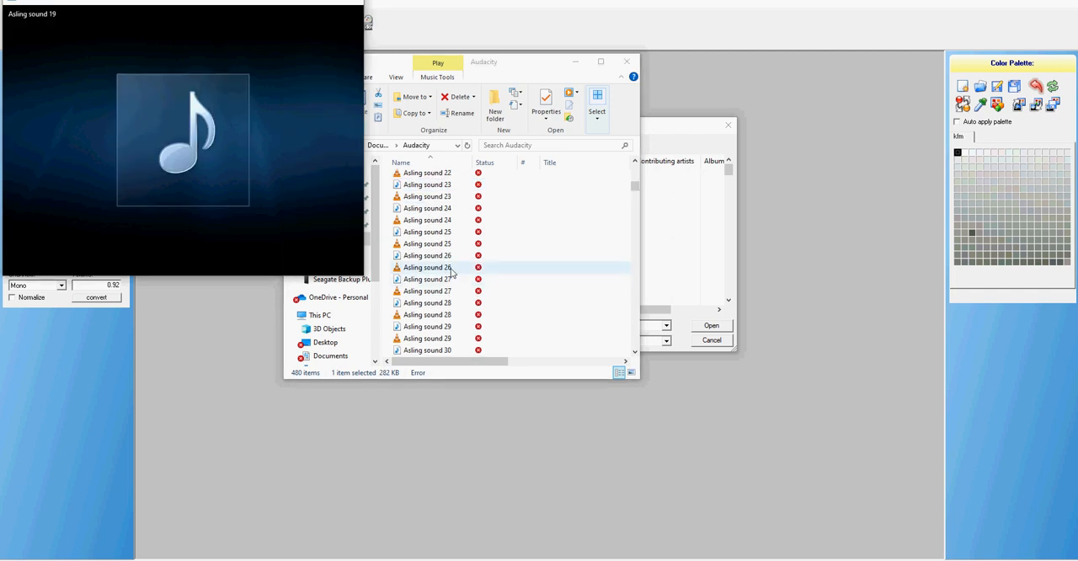
scroll(446, 267, "down", 3)
scroll(442, 264, "down", 4)
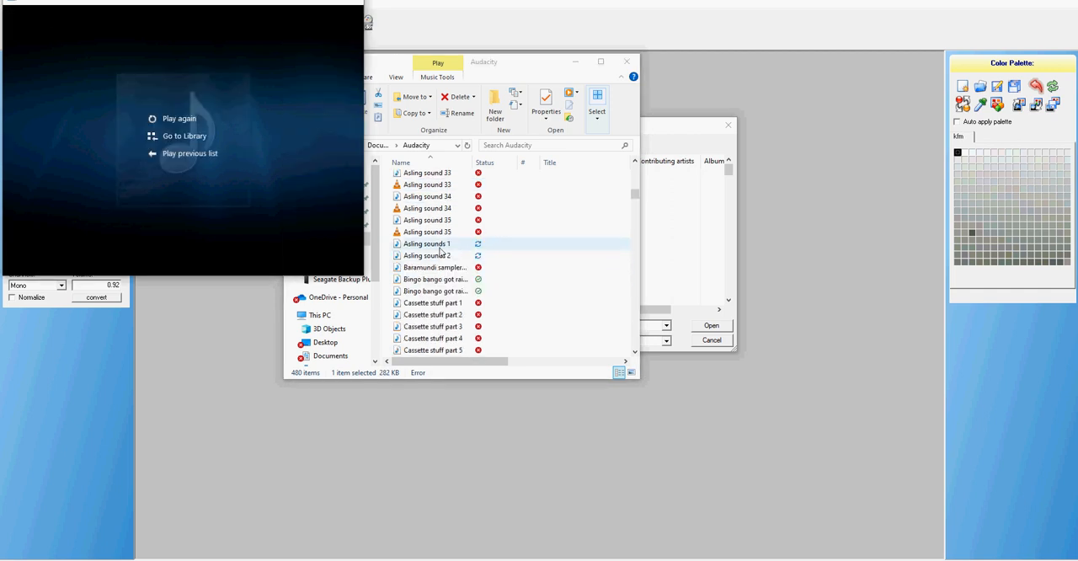
double_click(438, 222)
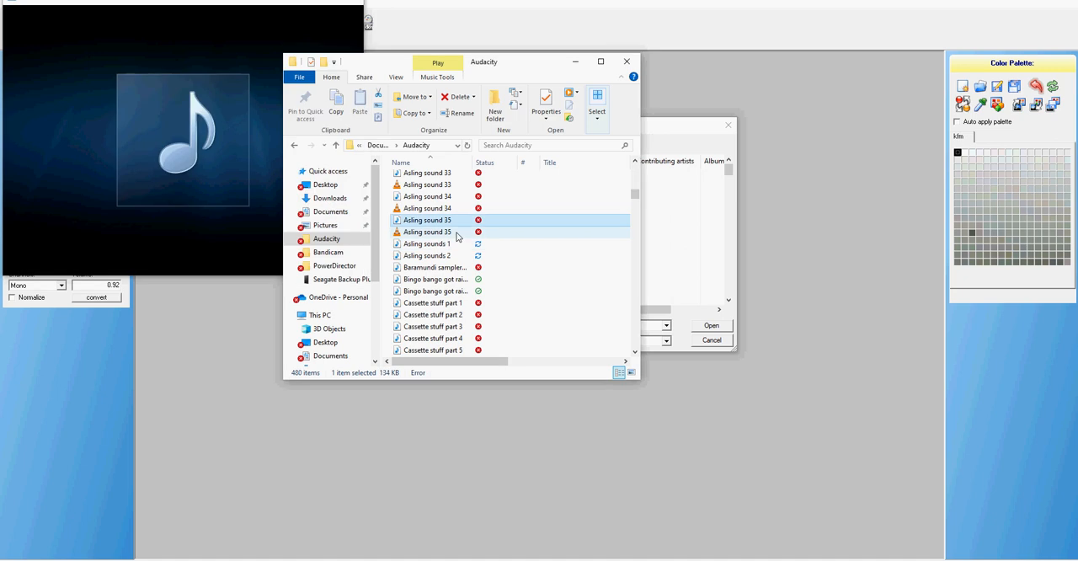
double_click(448, 197)
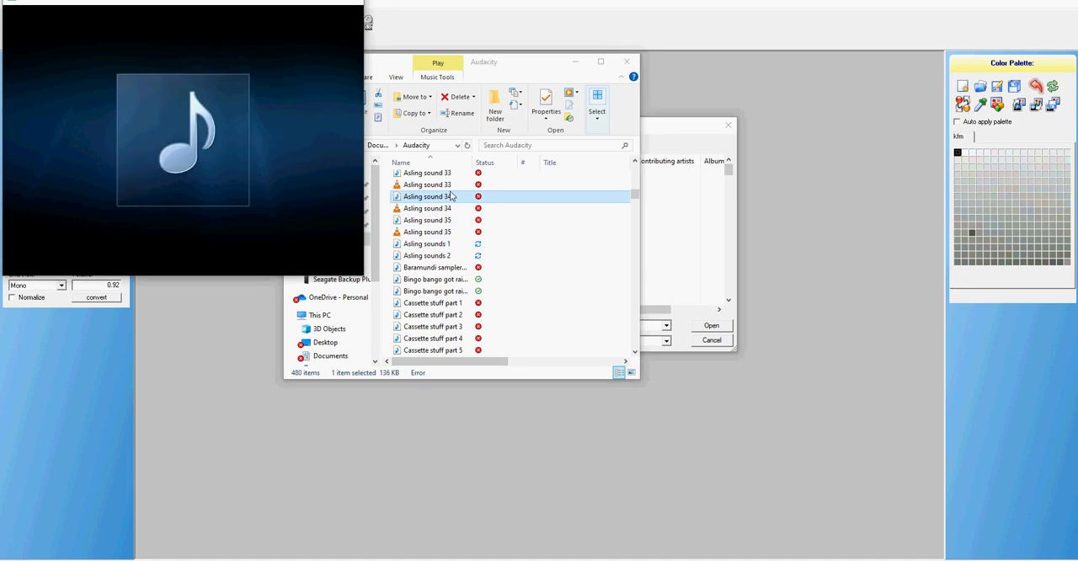
left_click(444, 173)
double_click(445, 174)
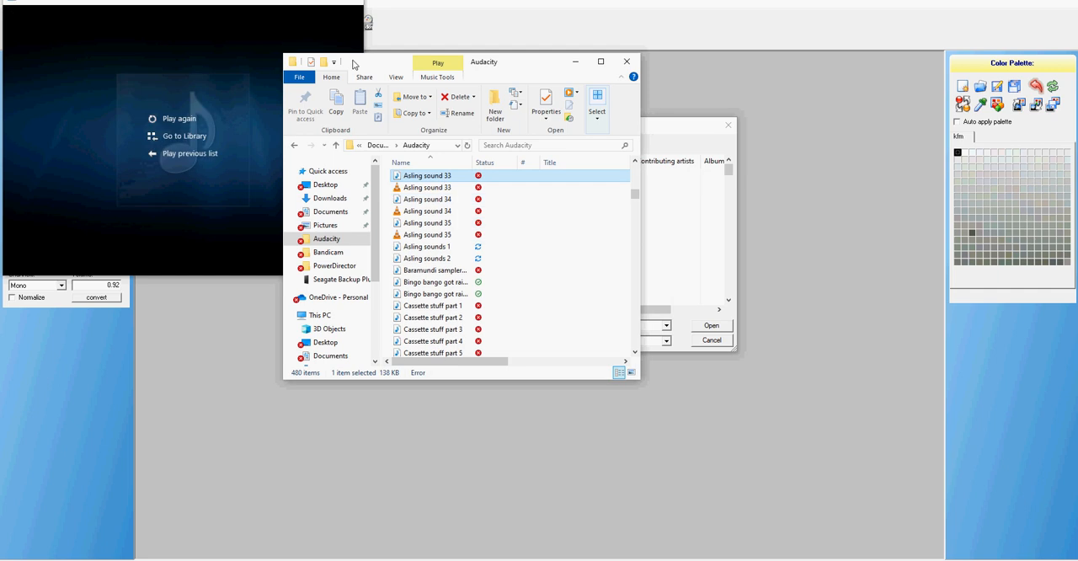
left_click(351, 1)
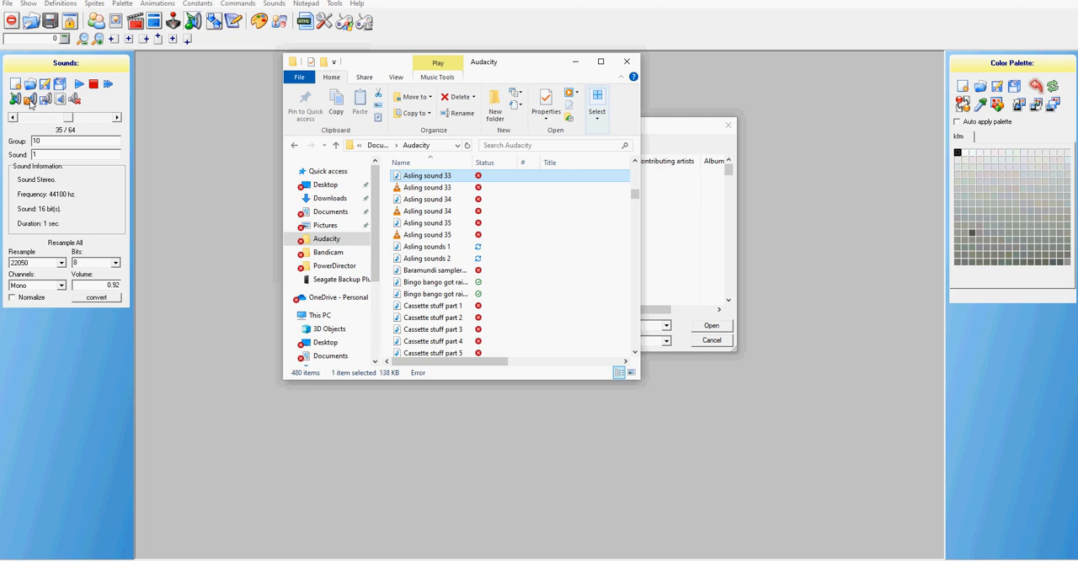
Replace sound 1 of group 10 with the WAV file Asling sound 33
left_click(81, 86)
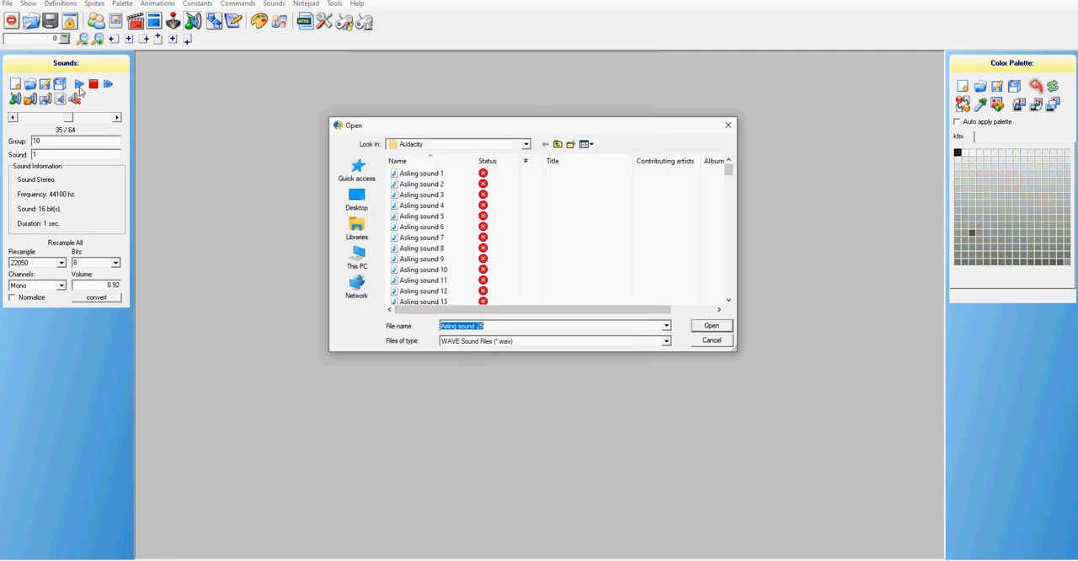
scroll(434, 284, "down", 3)
scroll(434, 284, "down", 5)
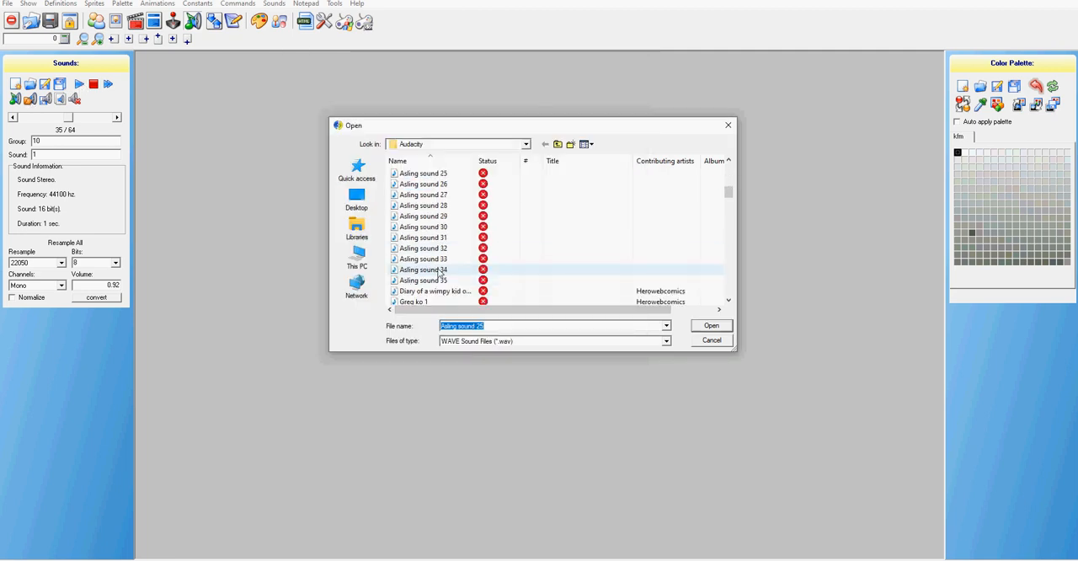
left_click(424, 258)
left_click(709, 326)
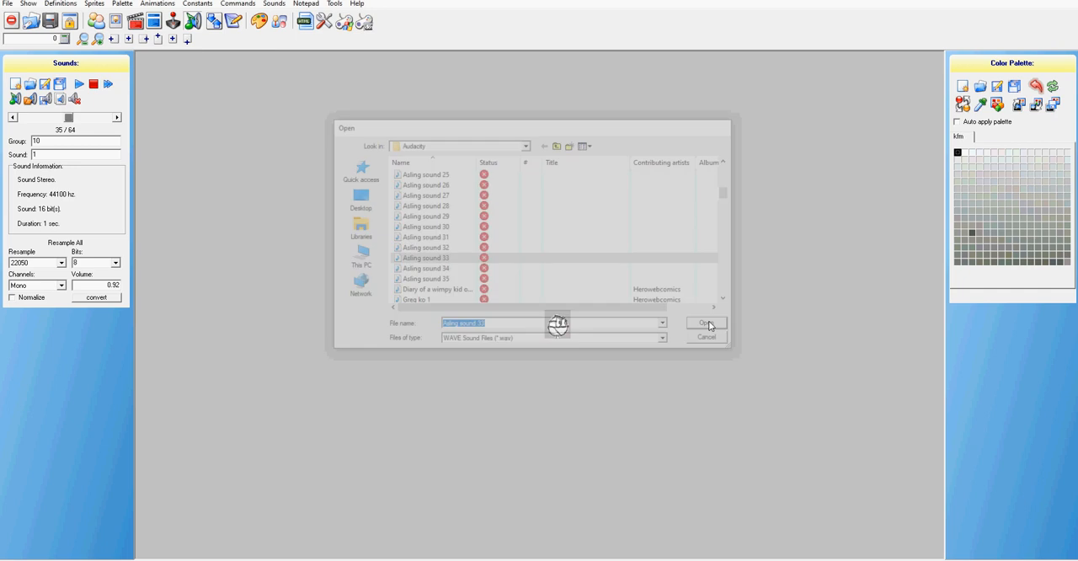
Start replacing sound 2 of group 10 and check the candidate WAV files Asling sound 34, 35, 33, 32 and 30 in the Audacity folder
left_click(82, 122)
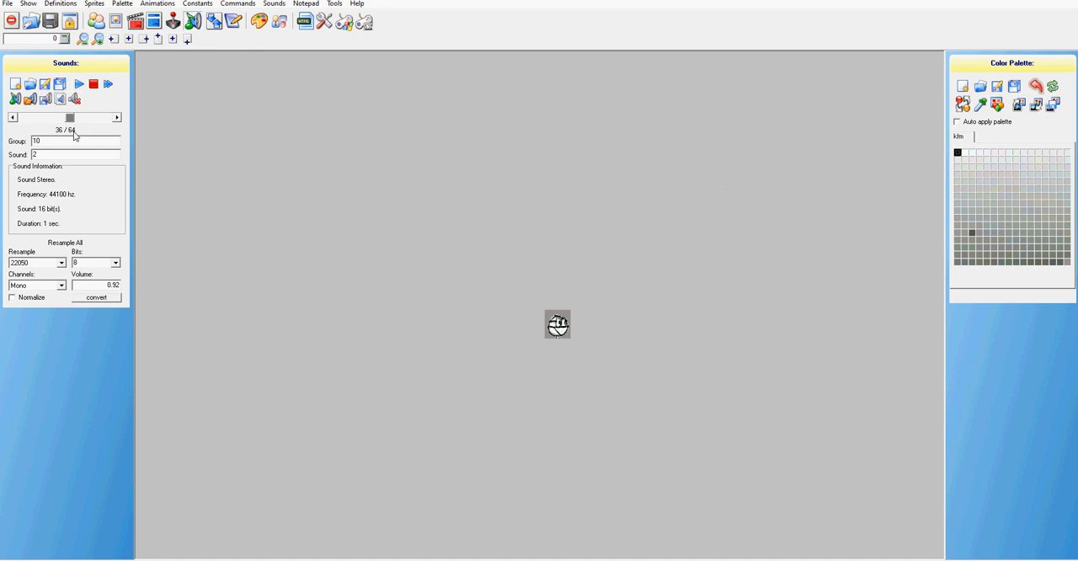
left_click(29, 99)
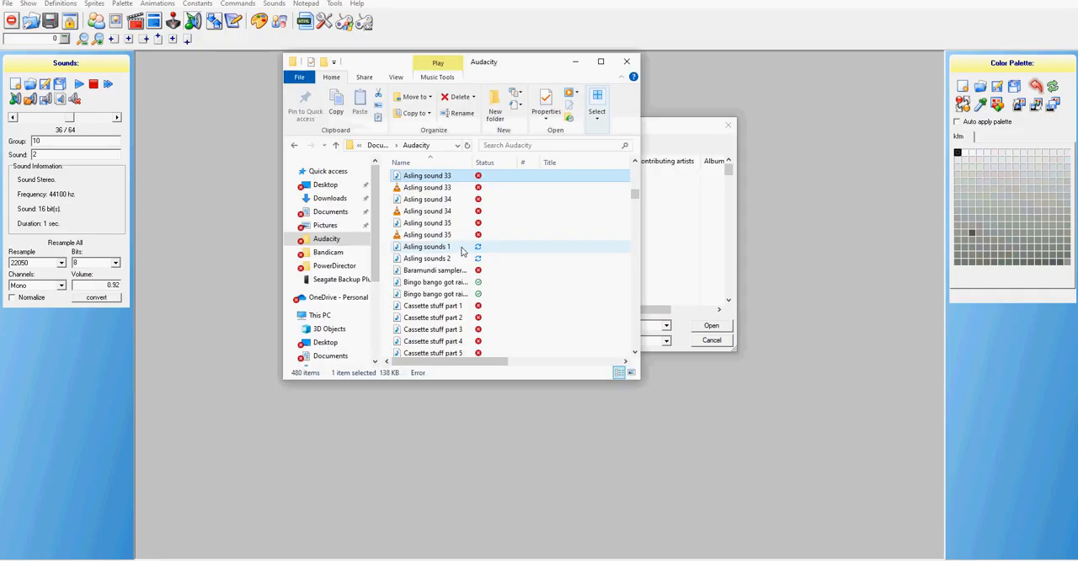
left_click(444, 200)
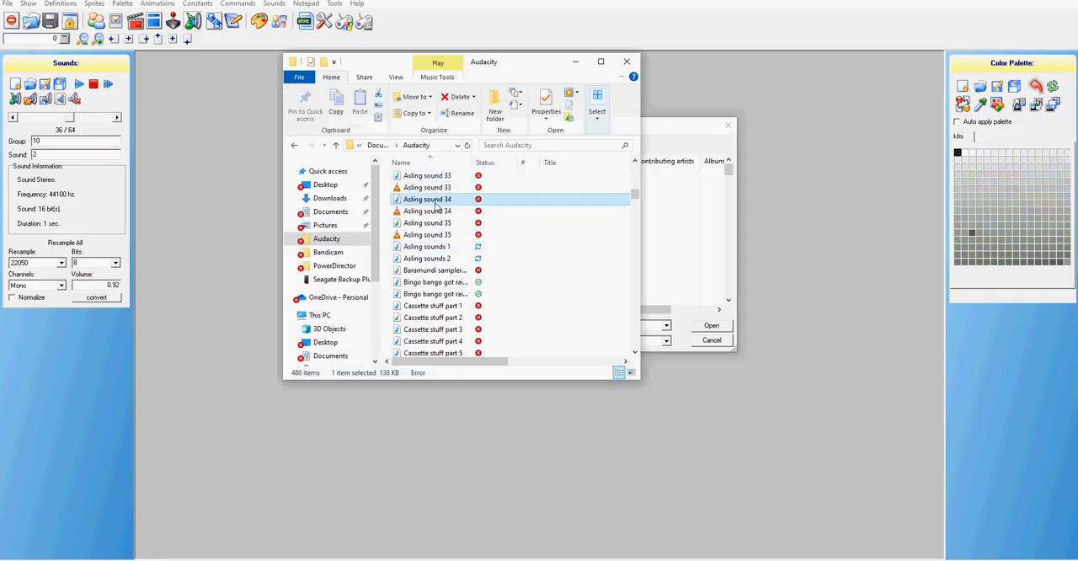
left_click(442, 224)
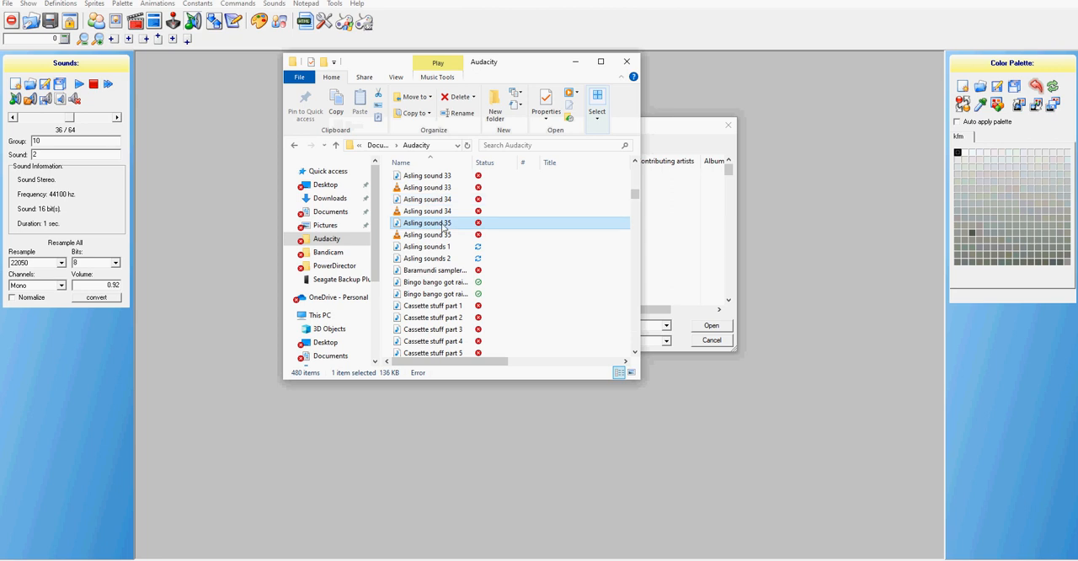
left_click(436, 178)
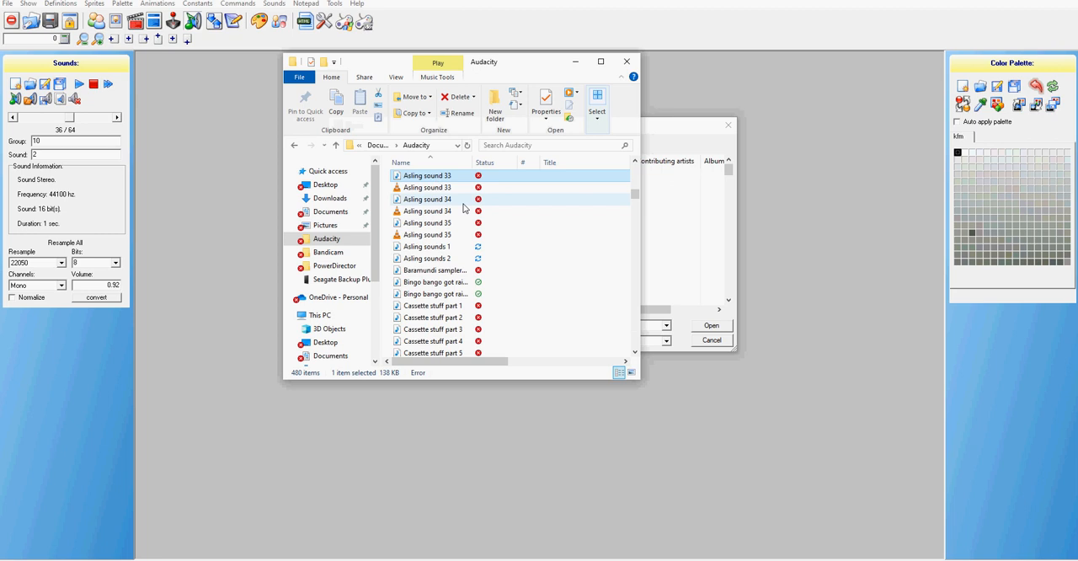
scroll(462, 208, "up", 1)
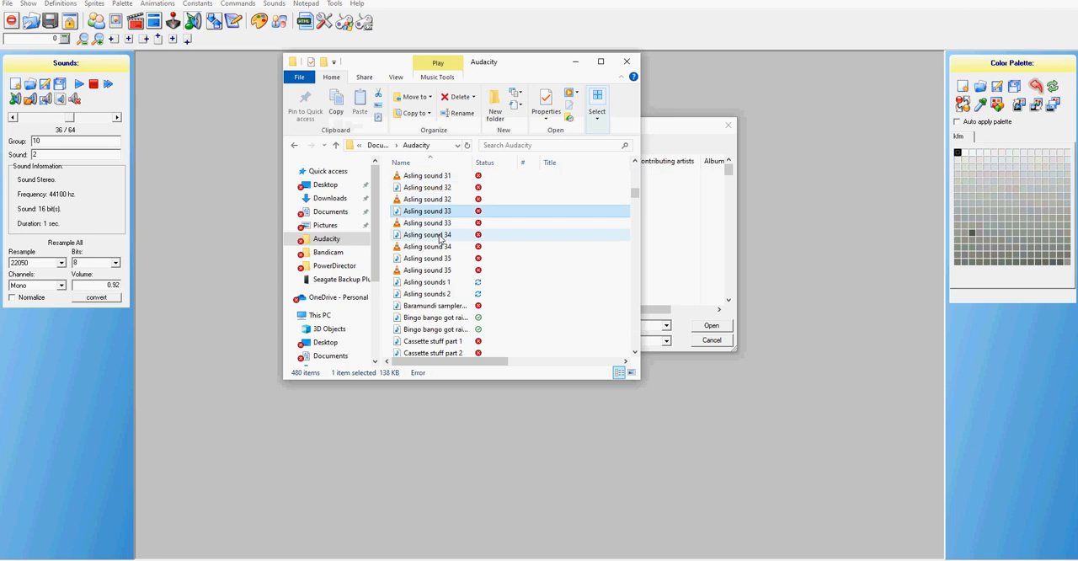
double_click(442, 190)
scroll(455, 206, "up", 1)
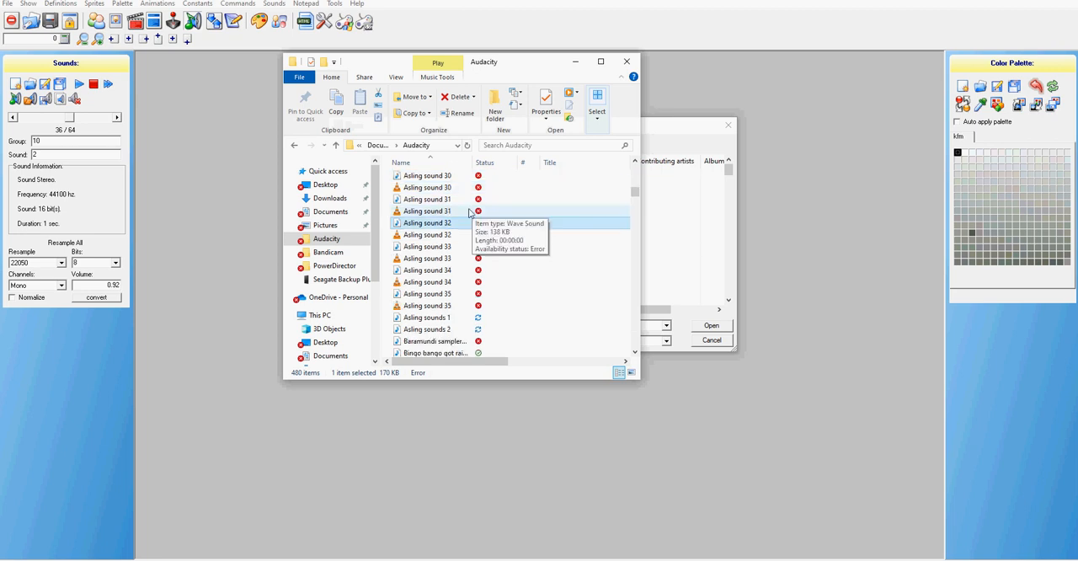
left_click(438, 177)
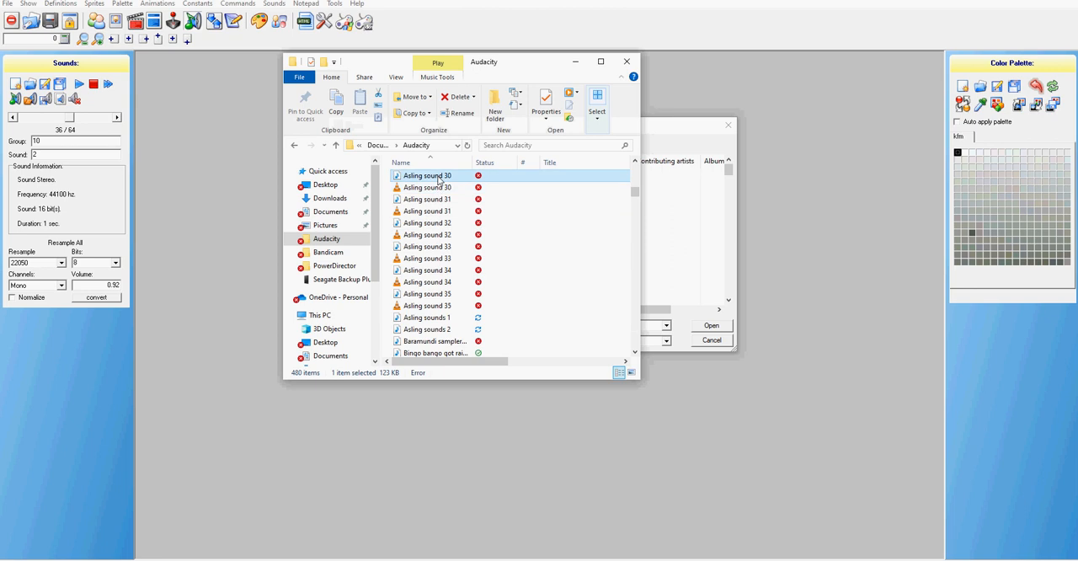
left_click(433, 271)
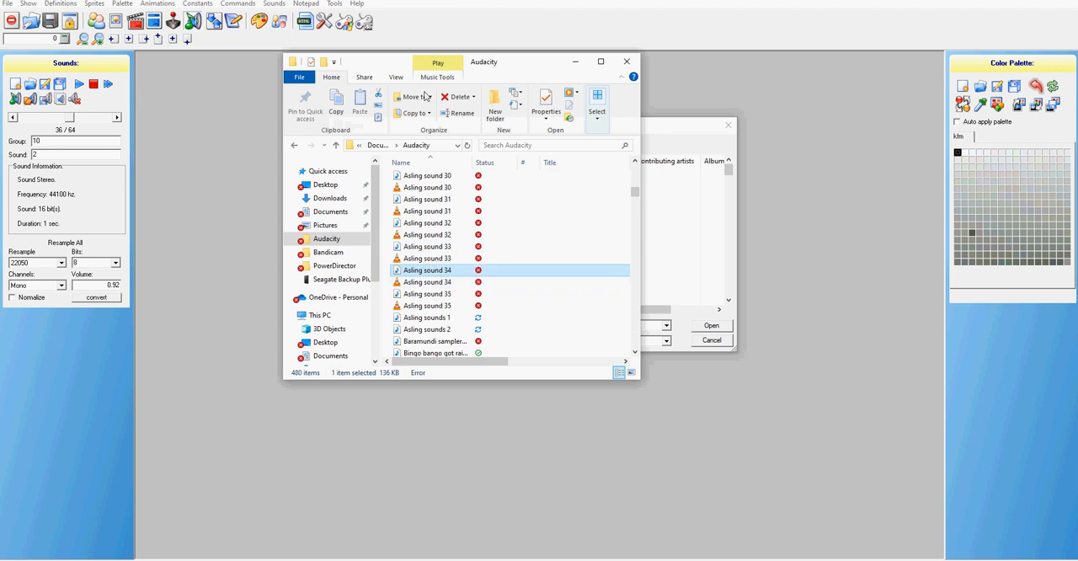
Load the WAV file Asling sound 34 as the replacement for sound 2 of group 10
left_click(69, 110)
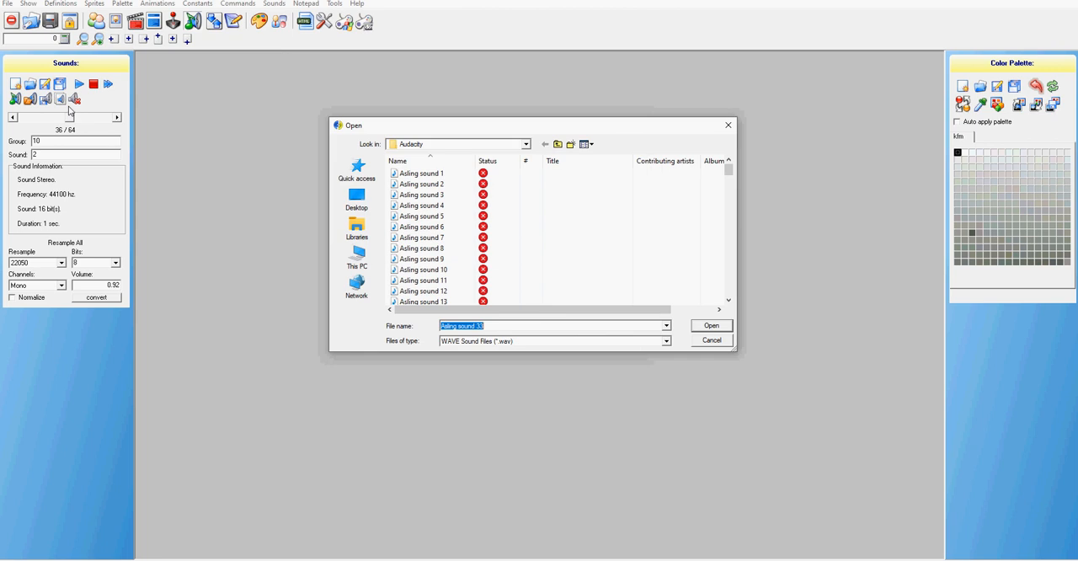
scroll(452, 247, "down", 5)
scroll(452, 246, "down", 5)
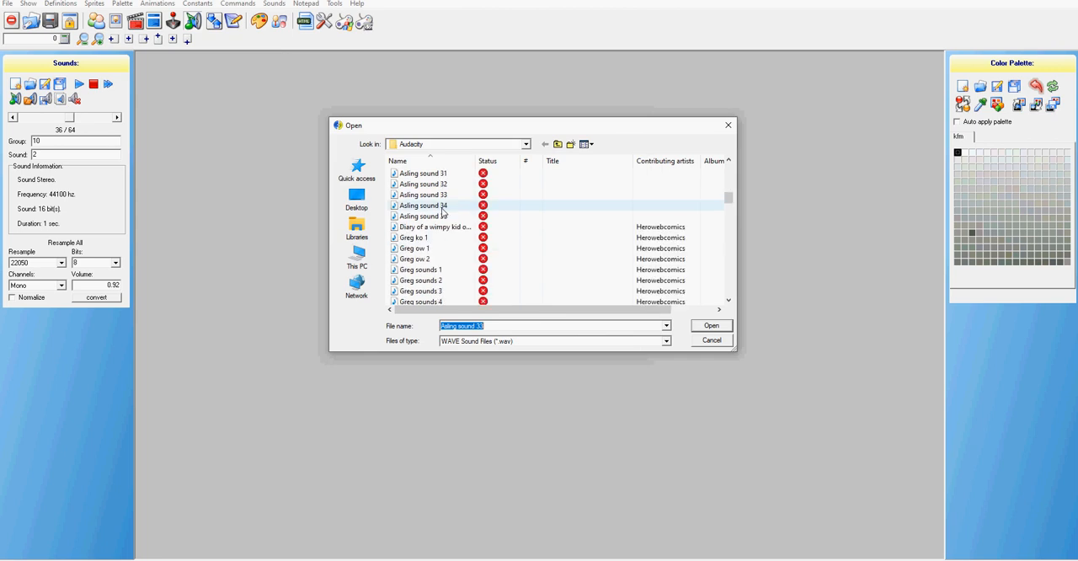
left_click(441, 207)
left_click(711, 326)
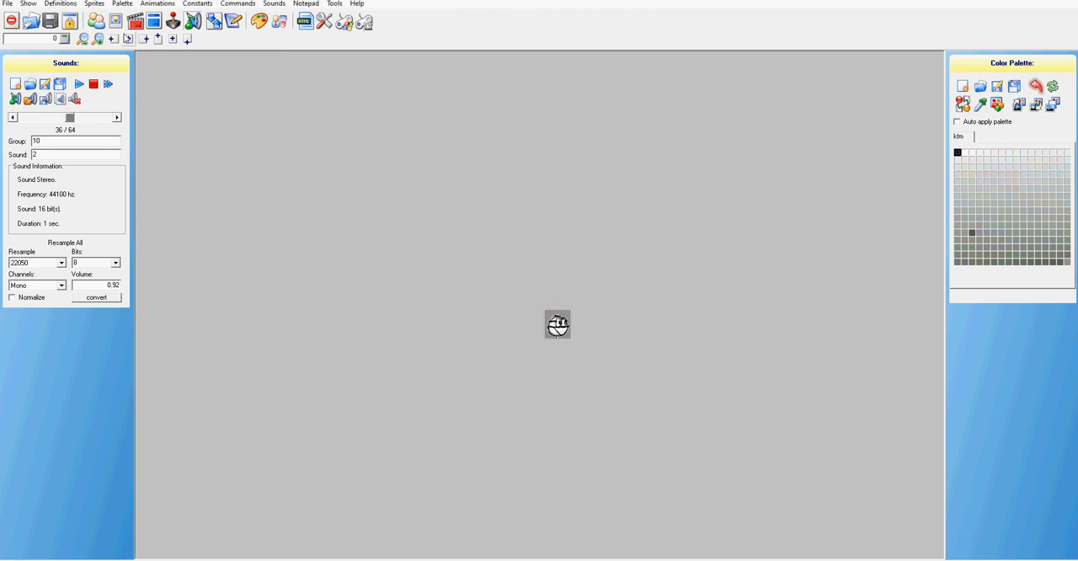
Advance to sound 0 of group 11 in the character's sound list
left_click(11, 119)
left_click(116, 119)
left_click(116, 117)
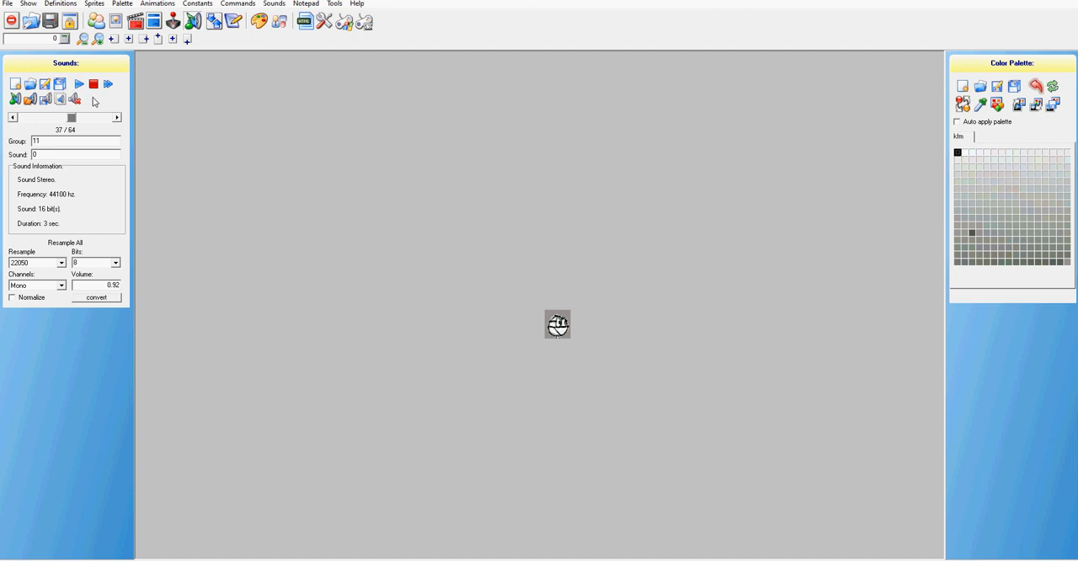